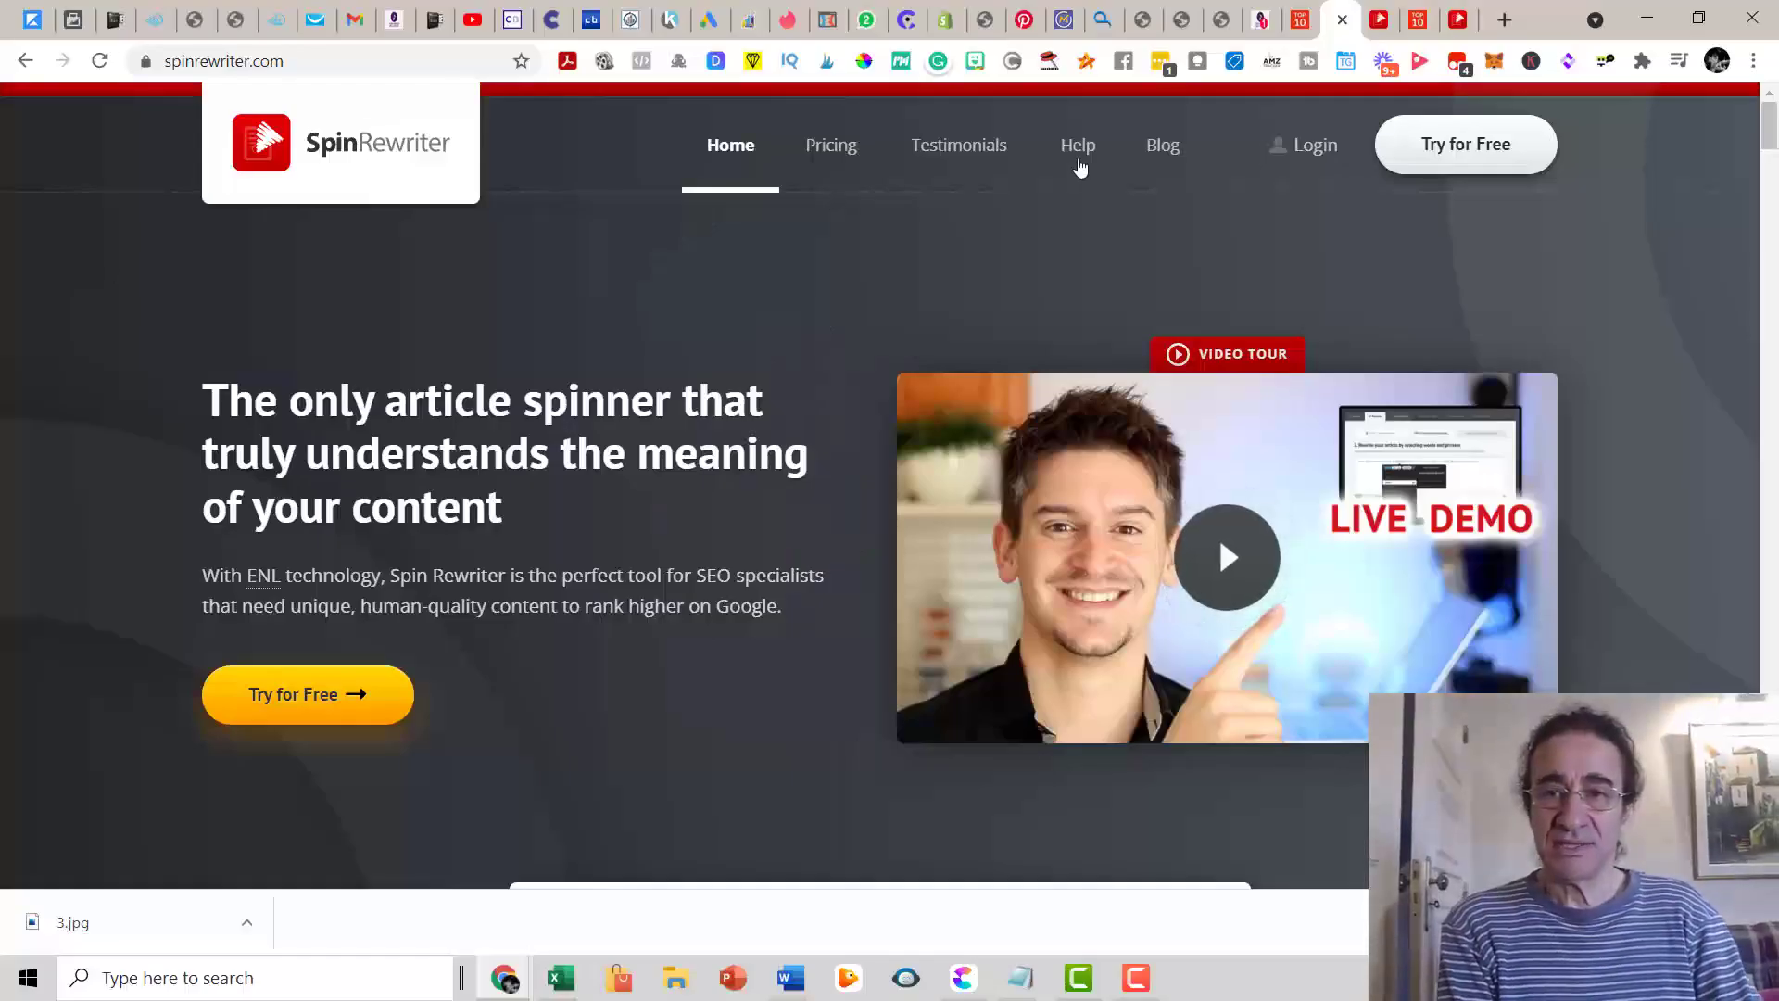
Step: Switch to the pedrostop10.com editor tab holding the review-and-bonuses landing page
click(1420, 21)
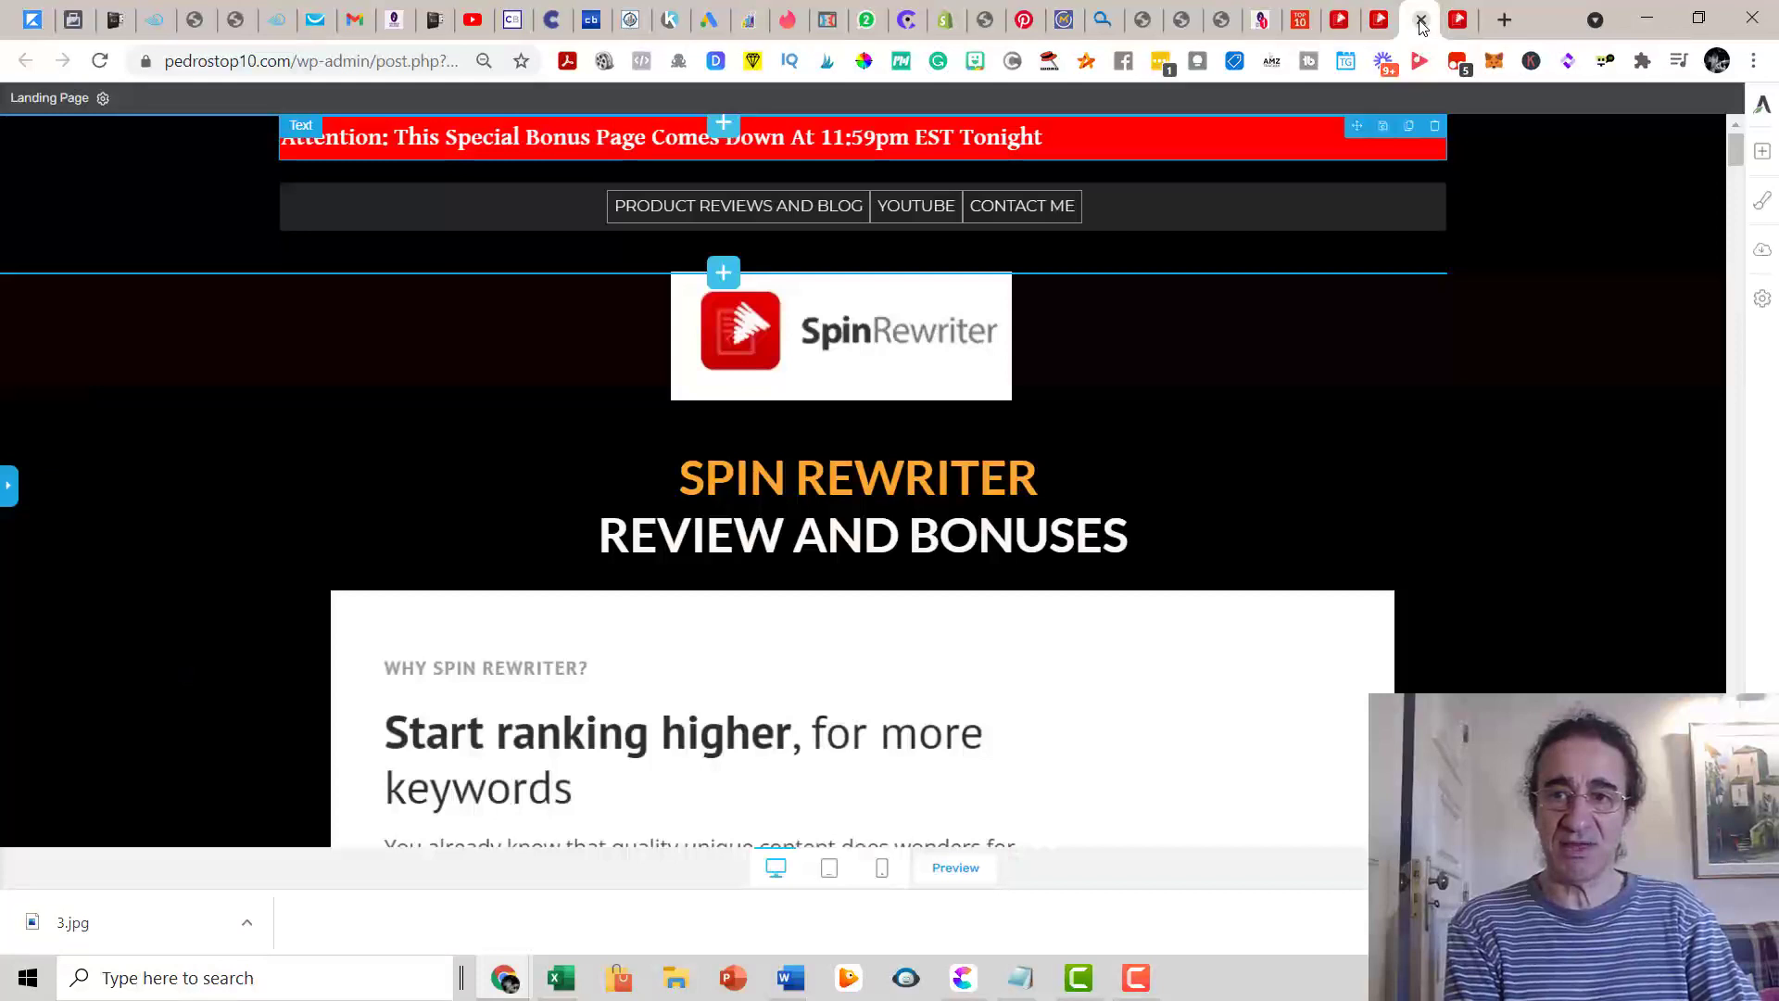
mouse_move(863, 640)
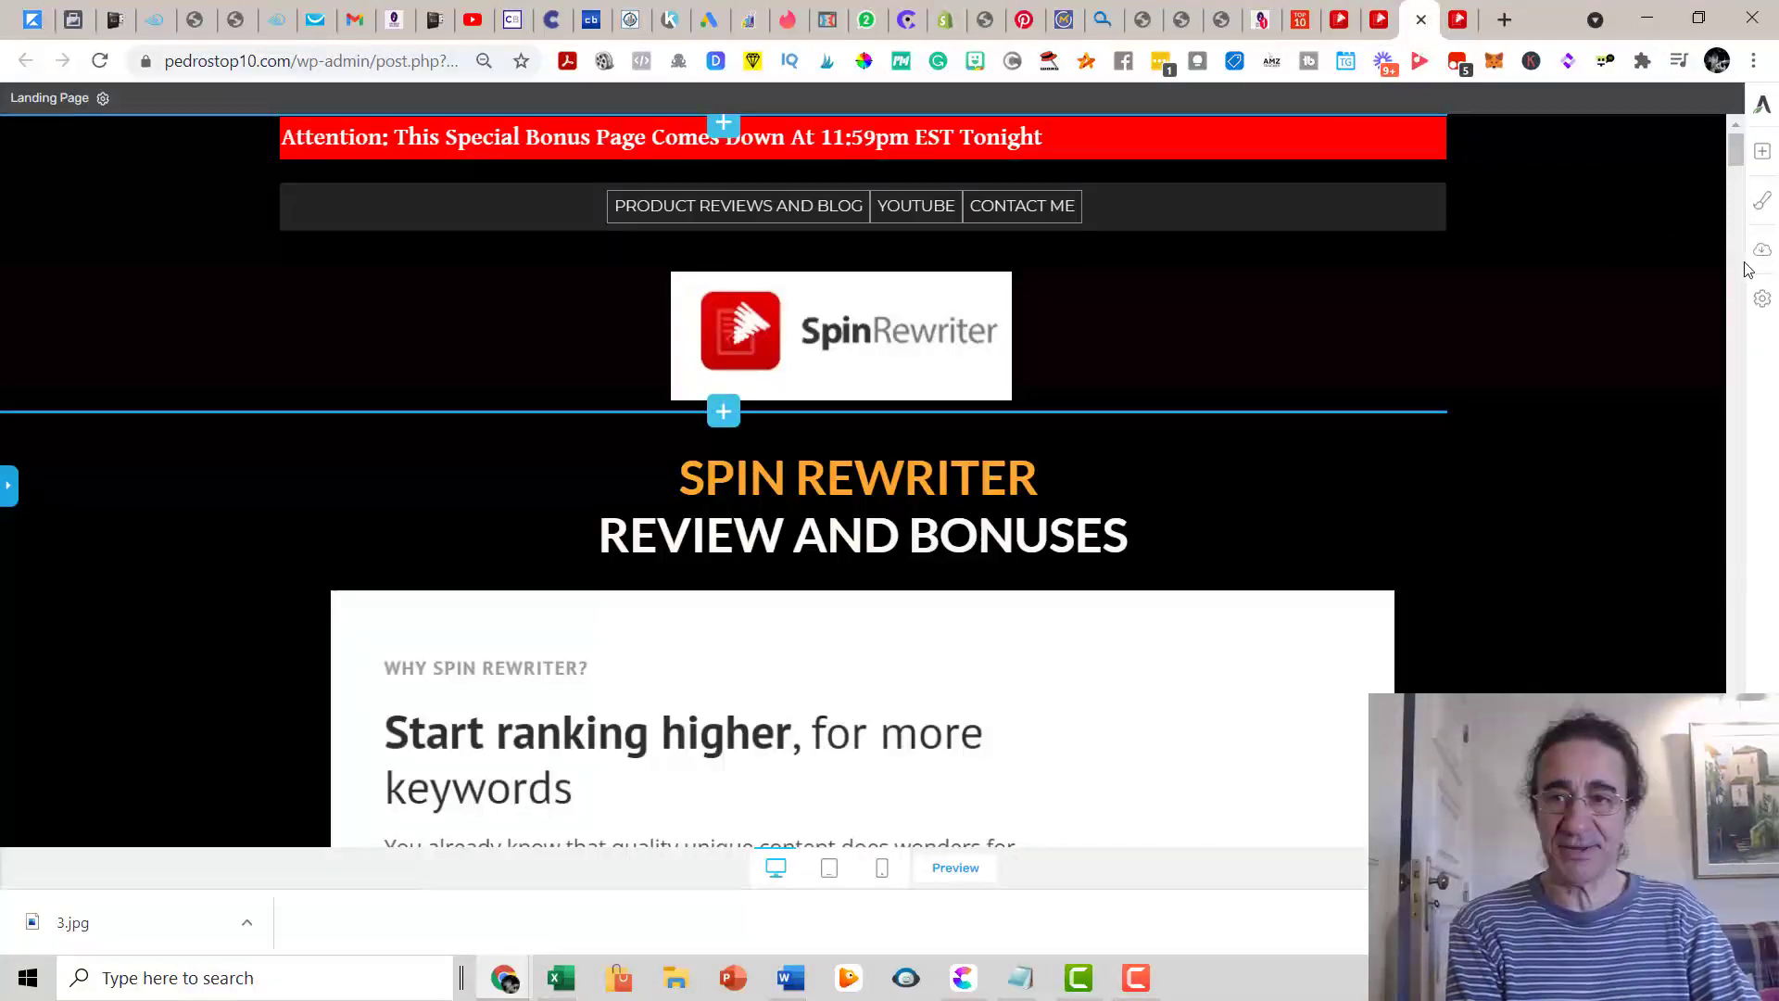
drag(1736, 157, 1774, 347)
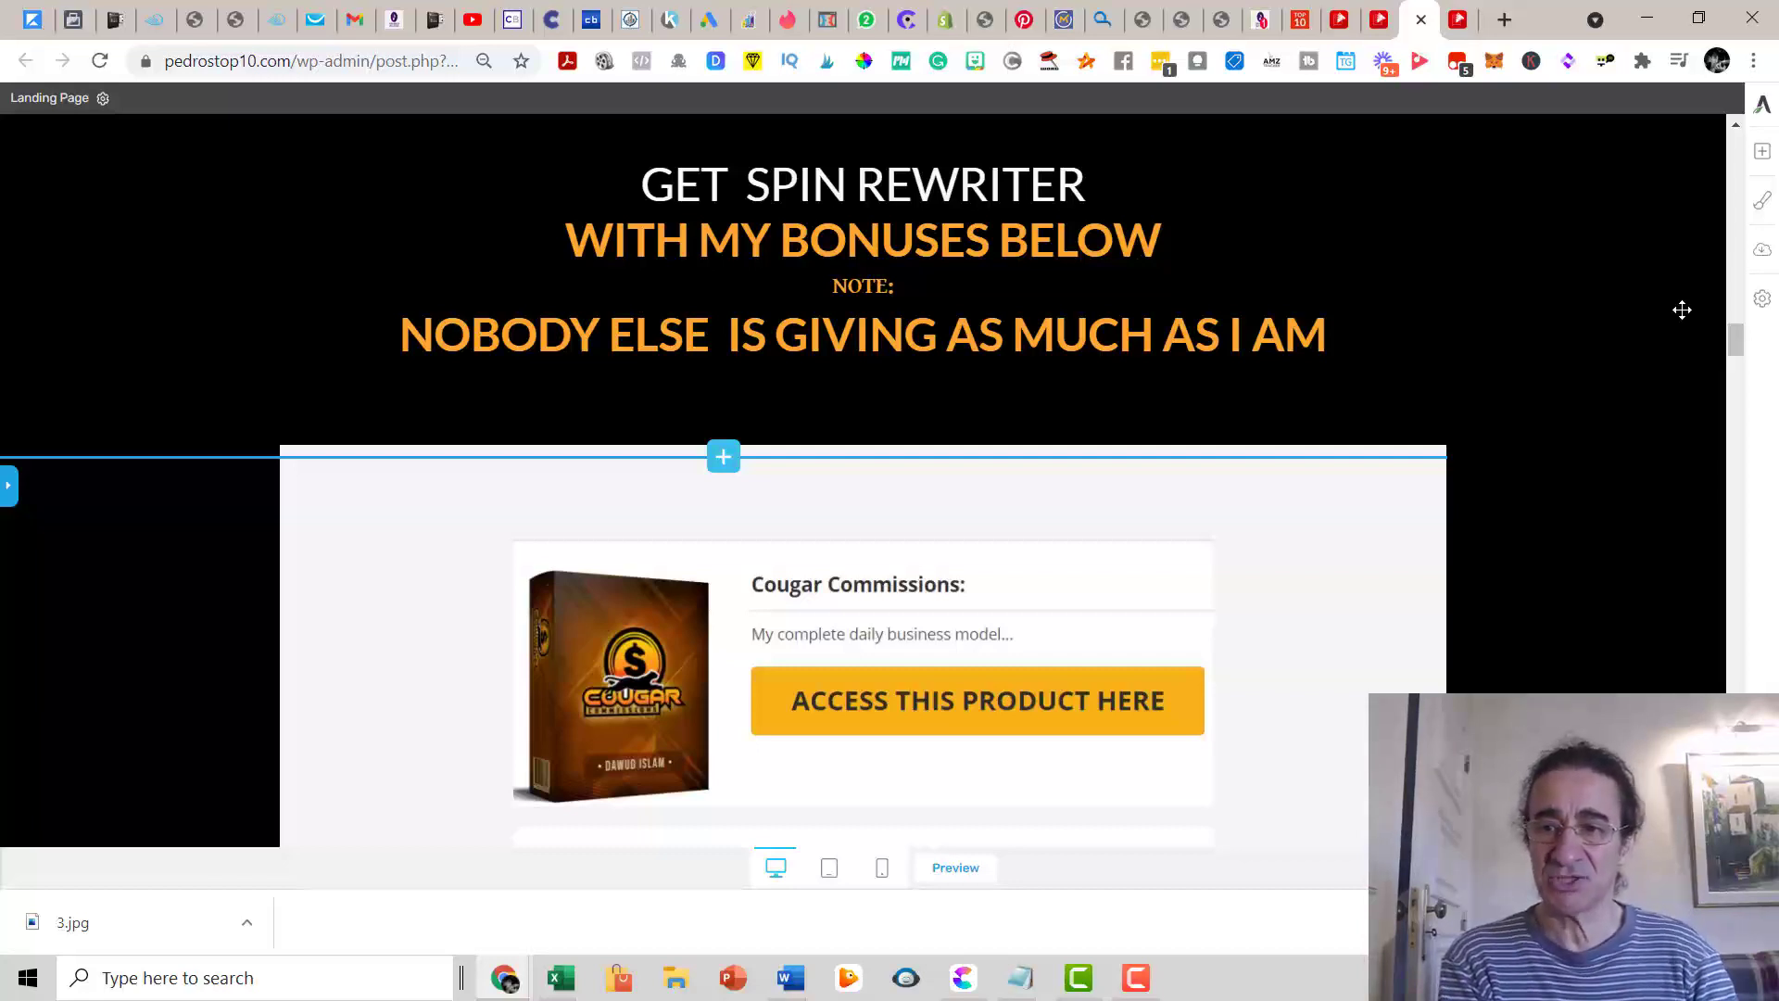
drag(1734, 343, 1736, 356)
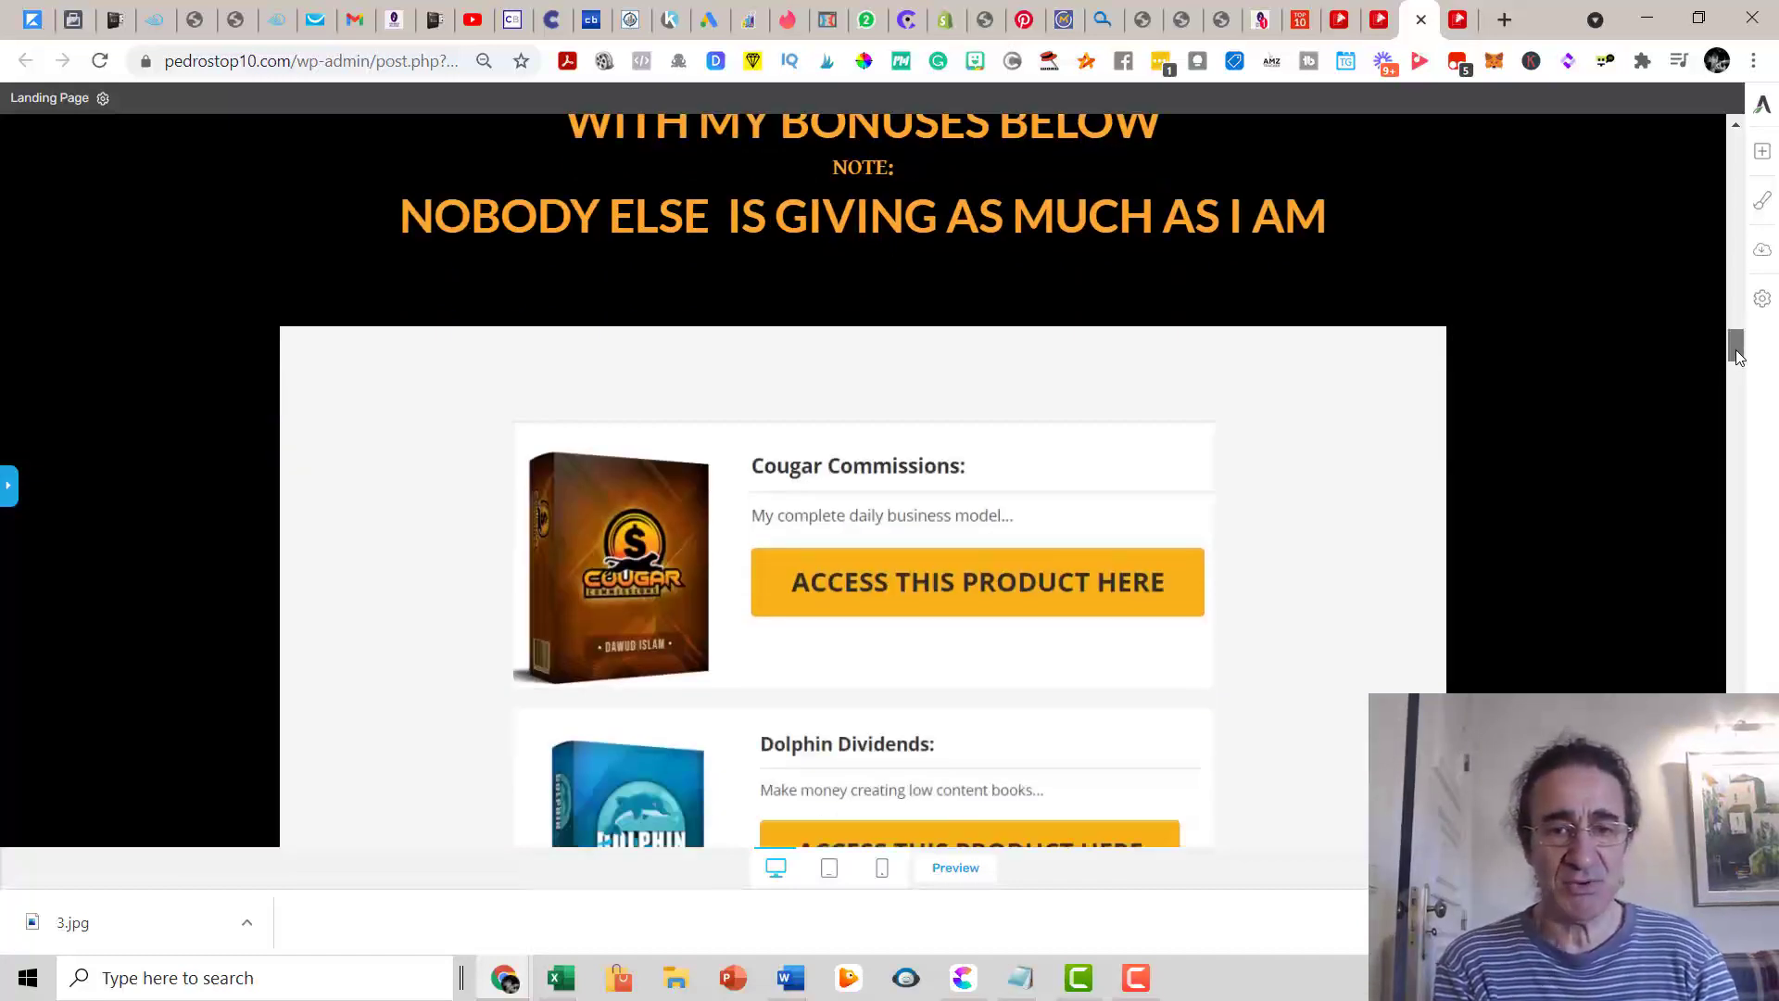
drag(1737, 356, 1752, 435)
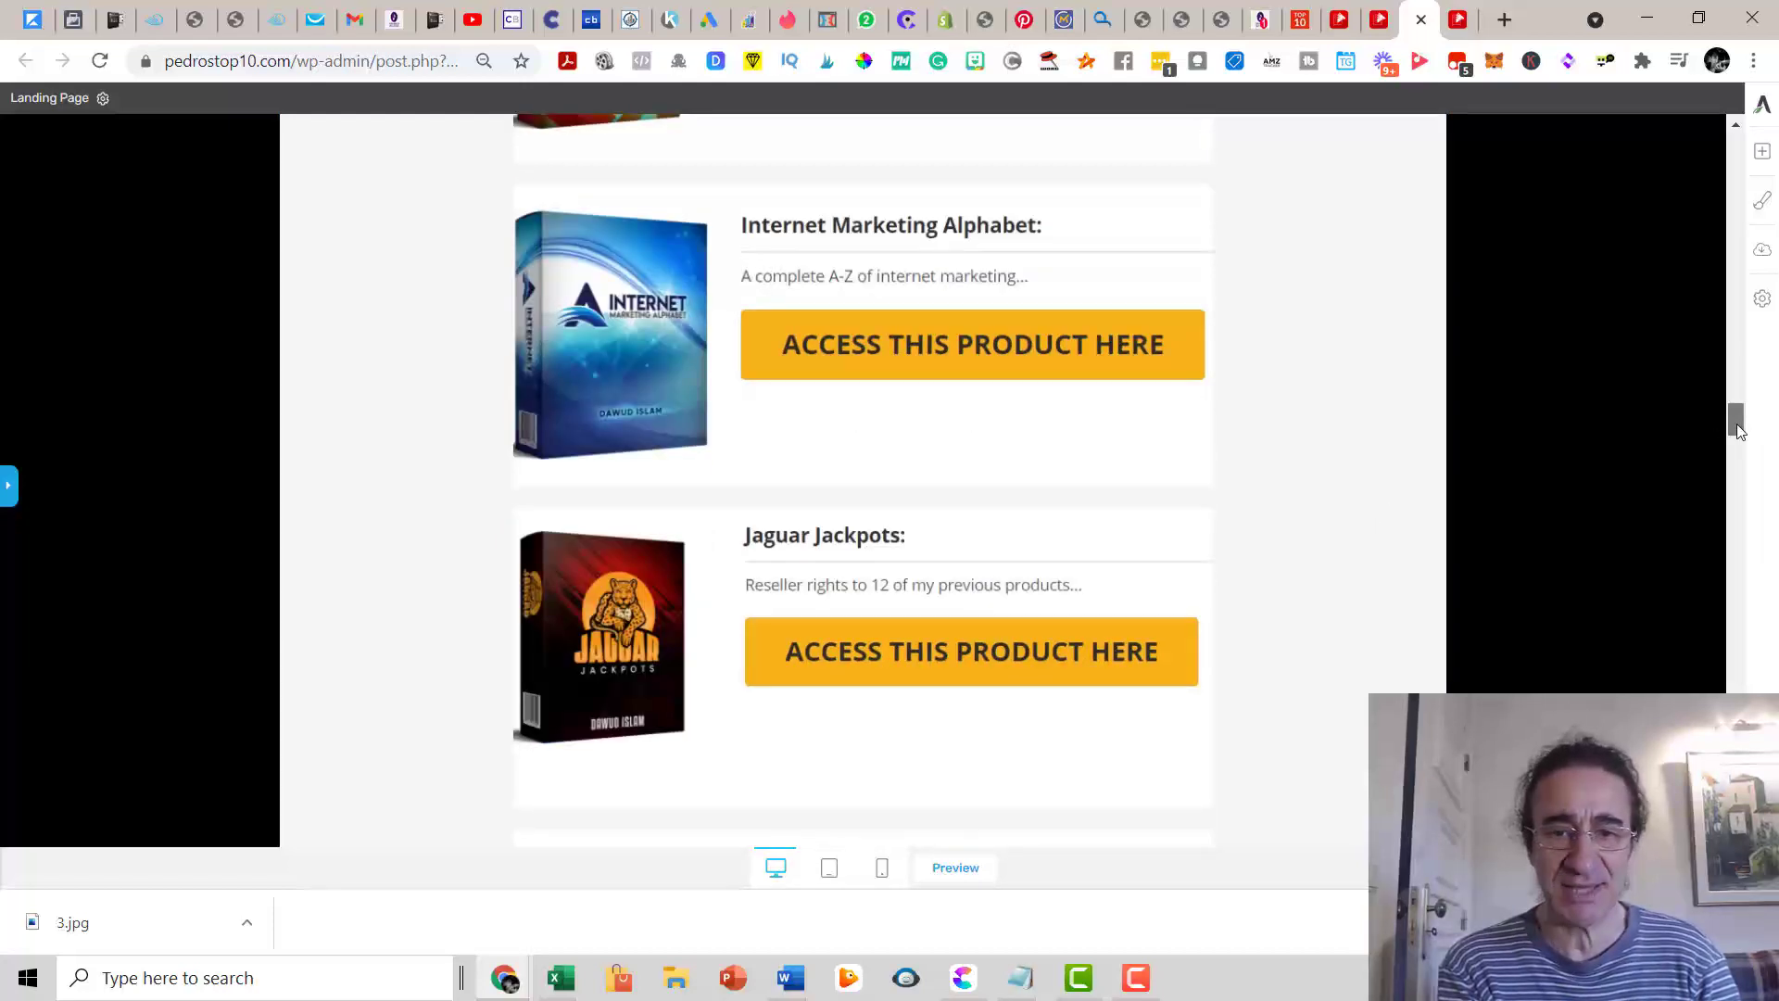
mouse_move(1737, 431)
mouse_down()
mouse_move(1733, 562)
mouse_move(1659, 396)
mouse_up()
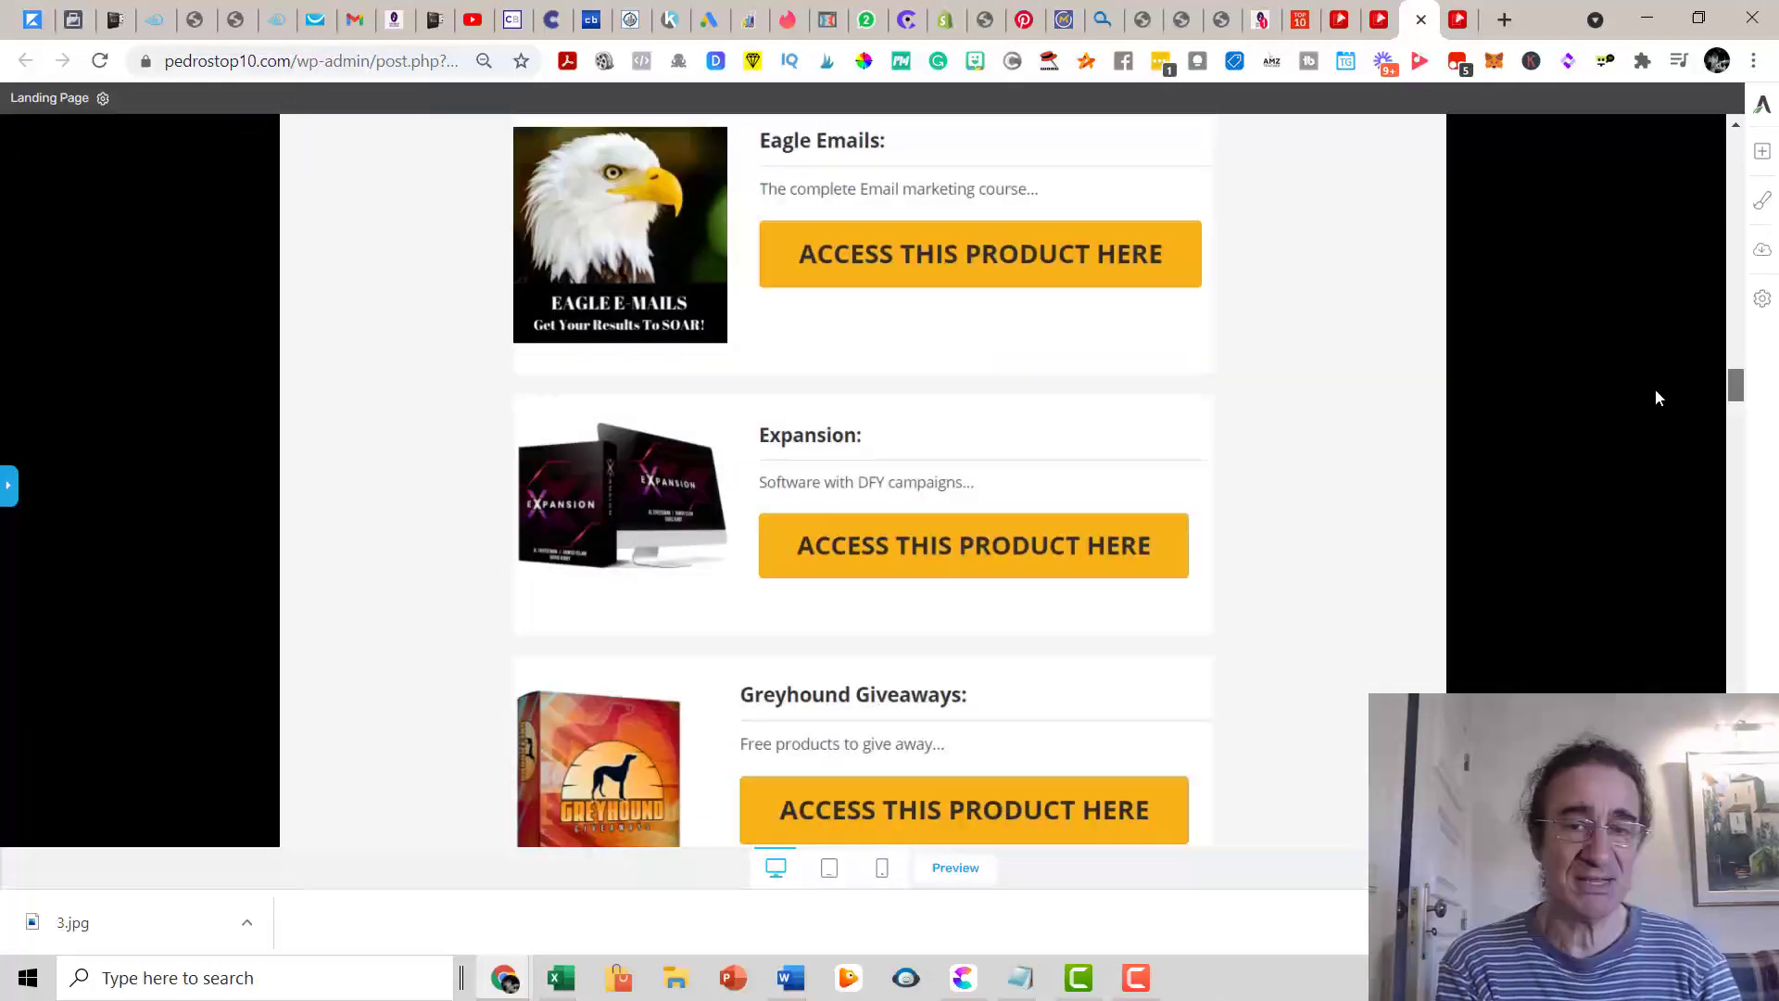
scroll(1655, 398, up, 3)
scroll(1650, 352, up, 3)
scroll(1650, 352, down, 1)
scroll(1651, 359, down, 3)
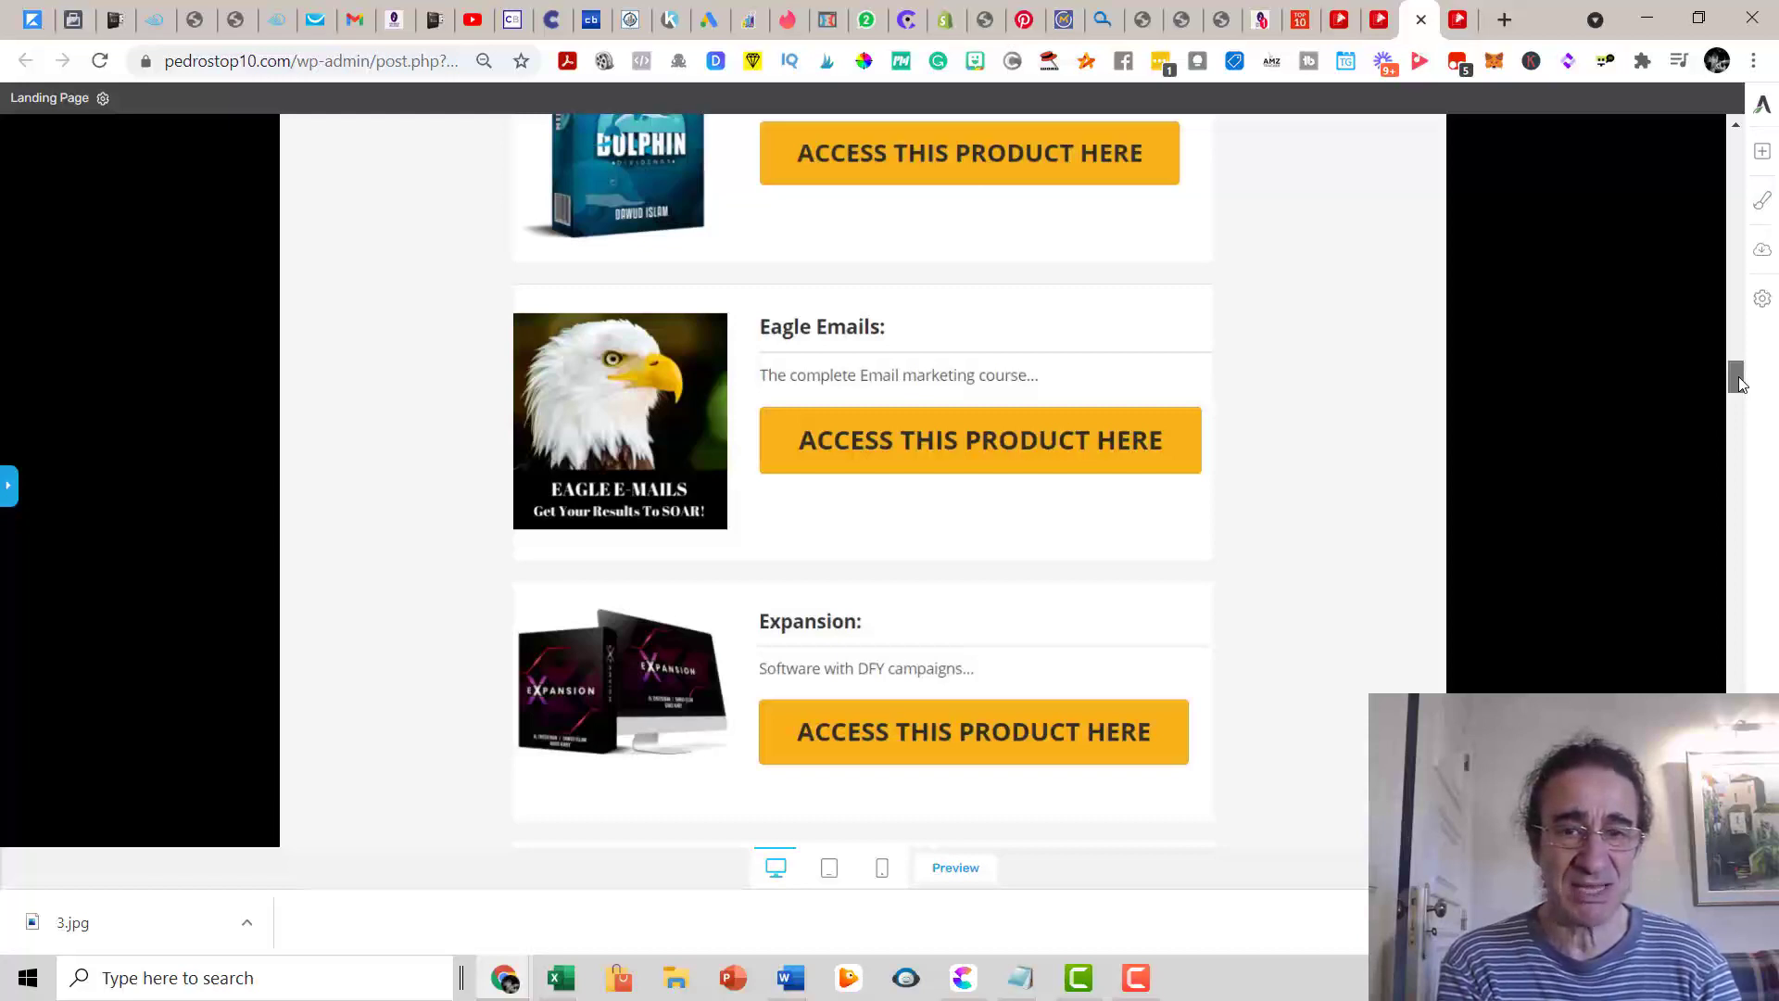
scroll(1738, 383, down, 1)
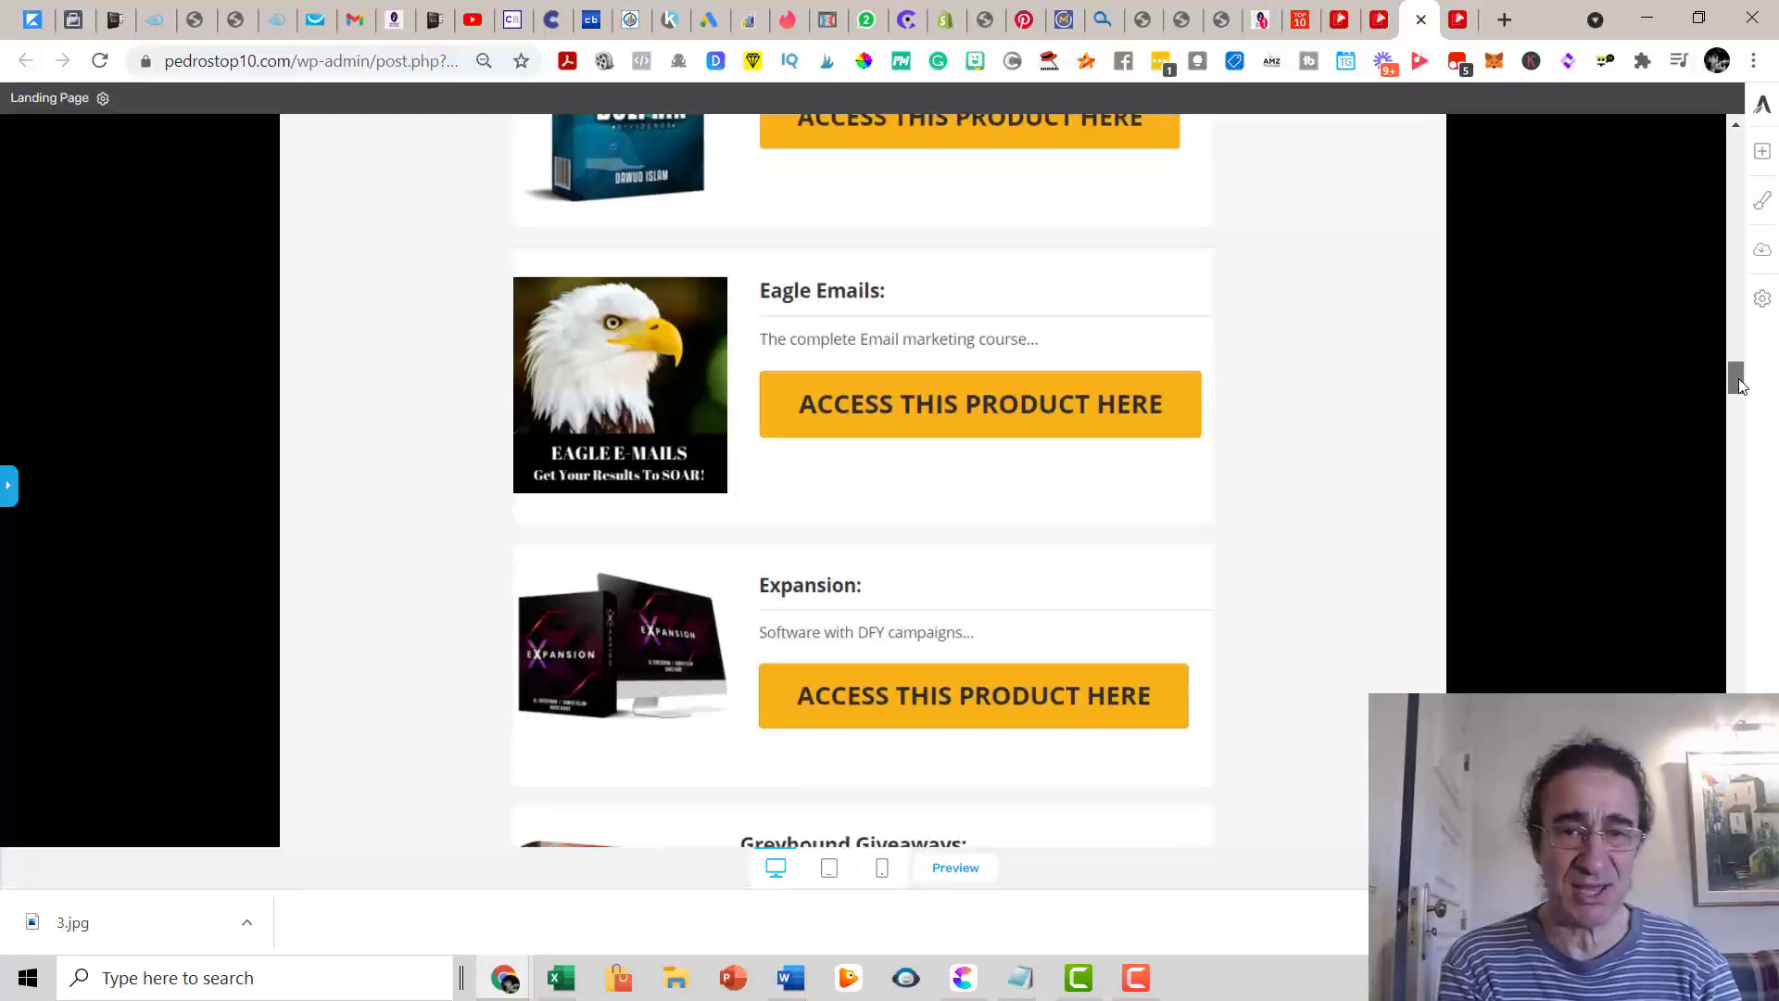
mouse_move(1738, 382)
mouse_down()
mouse_move(1751, 504)
mouse_move(1724, 616)
mouse_up()
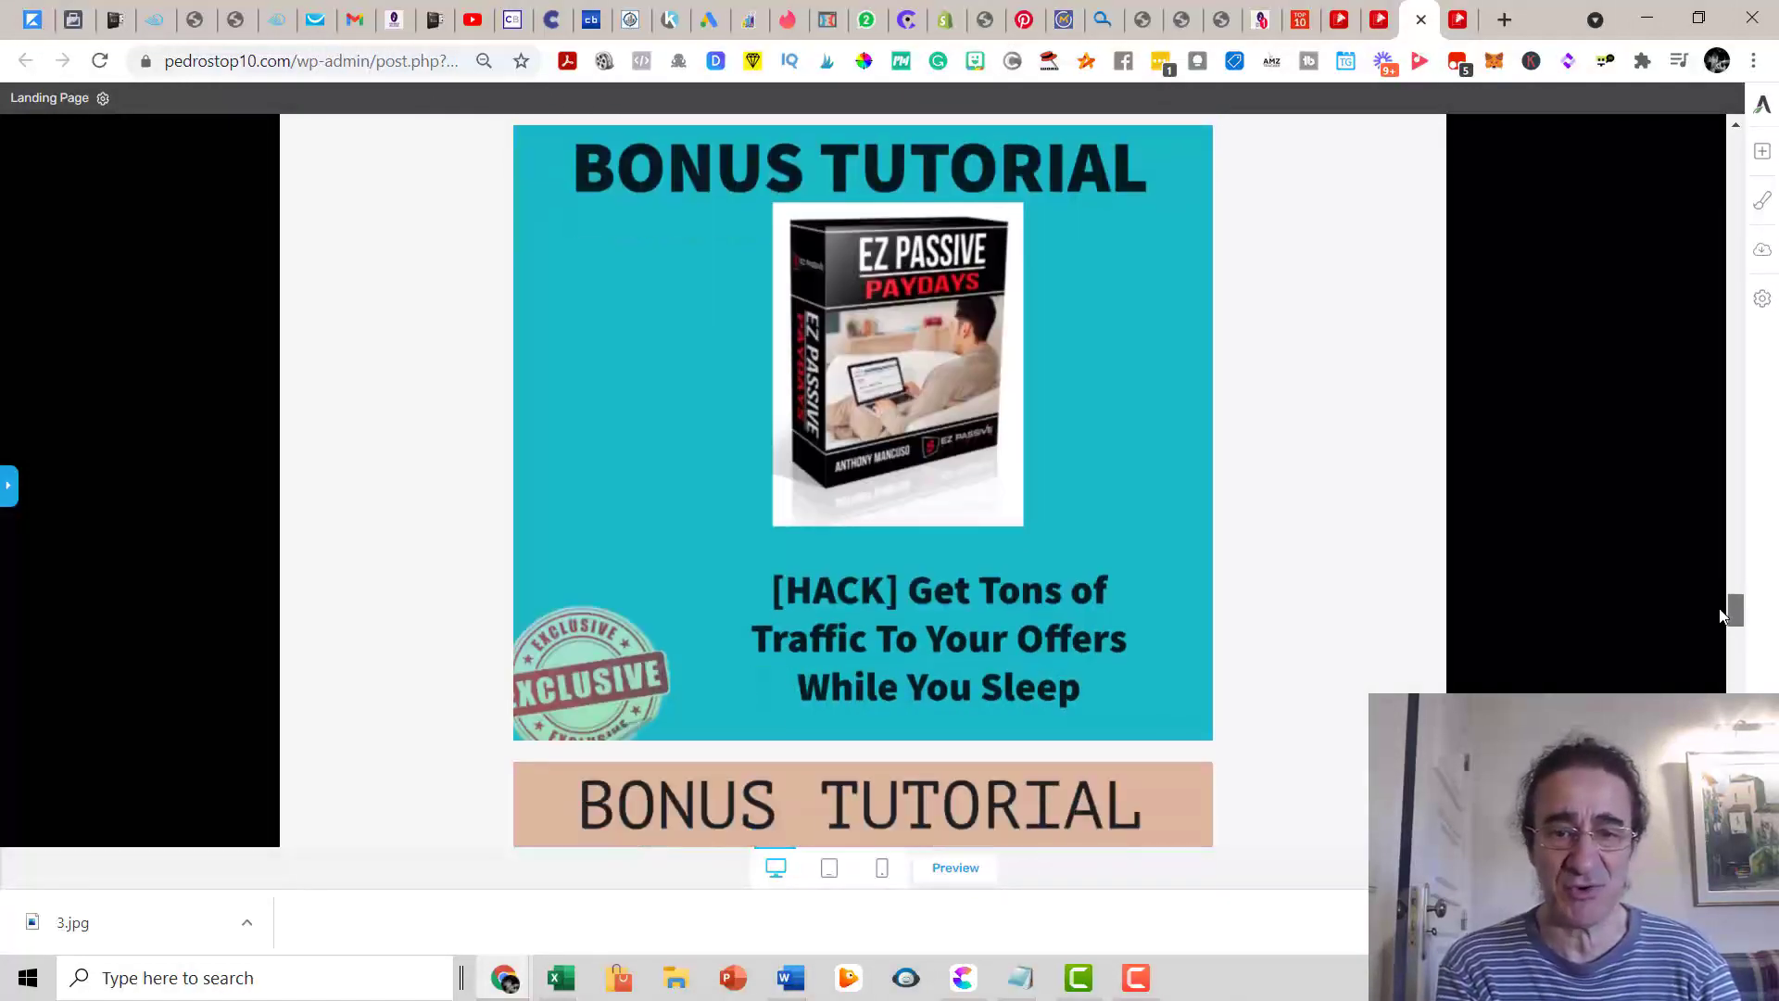
drag(1724, 616, 1724, 640)
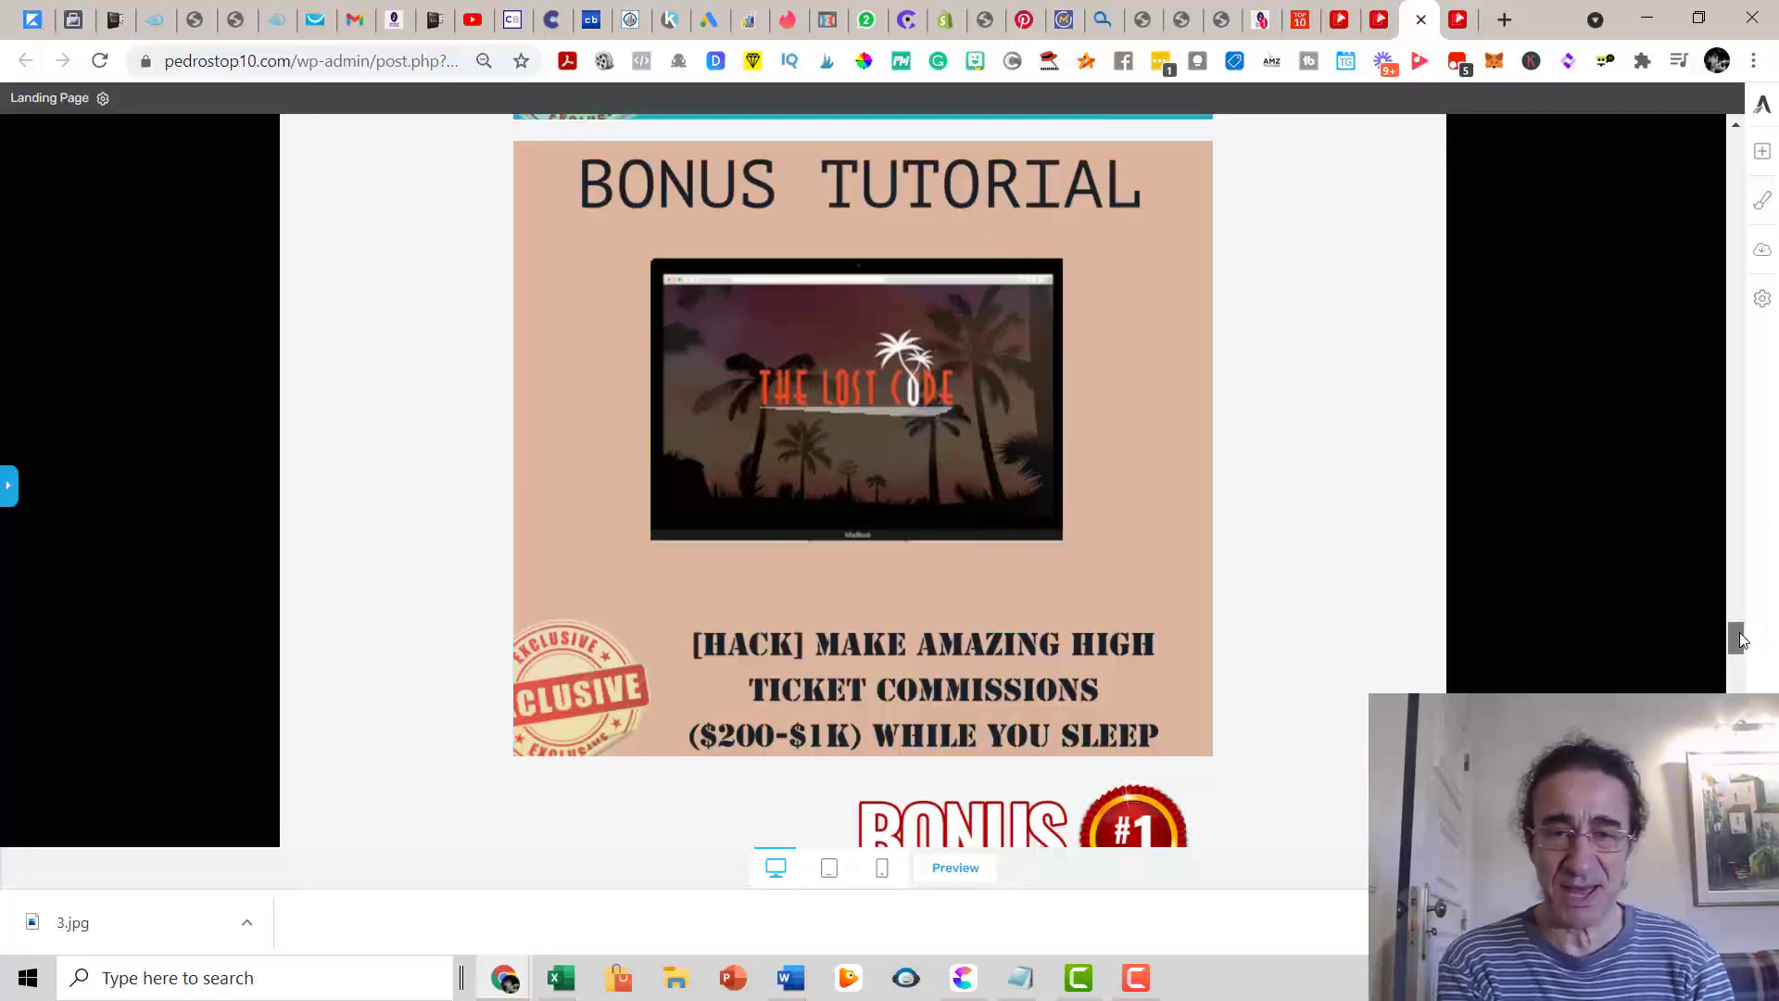
drag(1741, 639, 1738, 694)
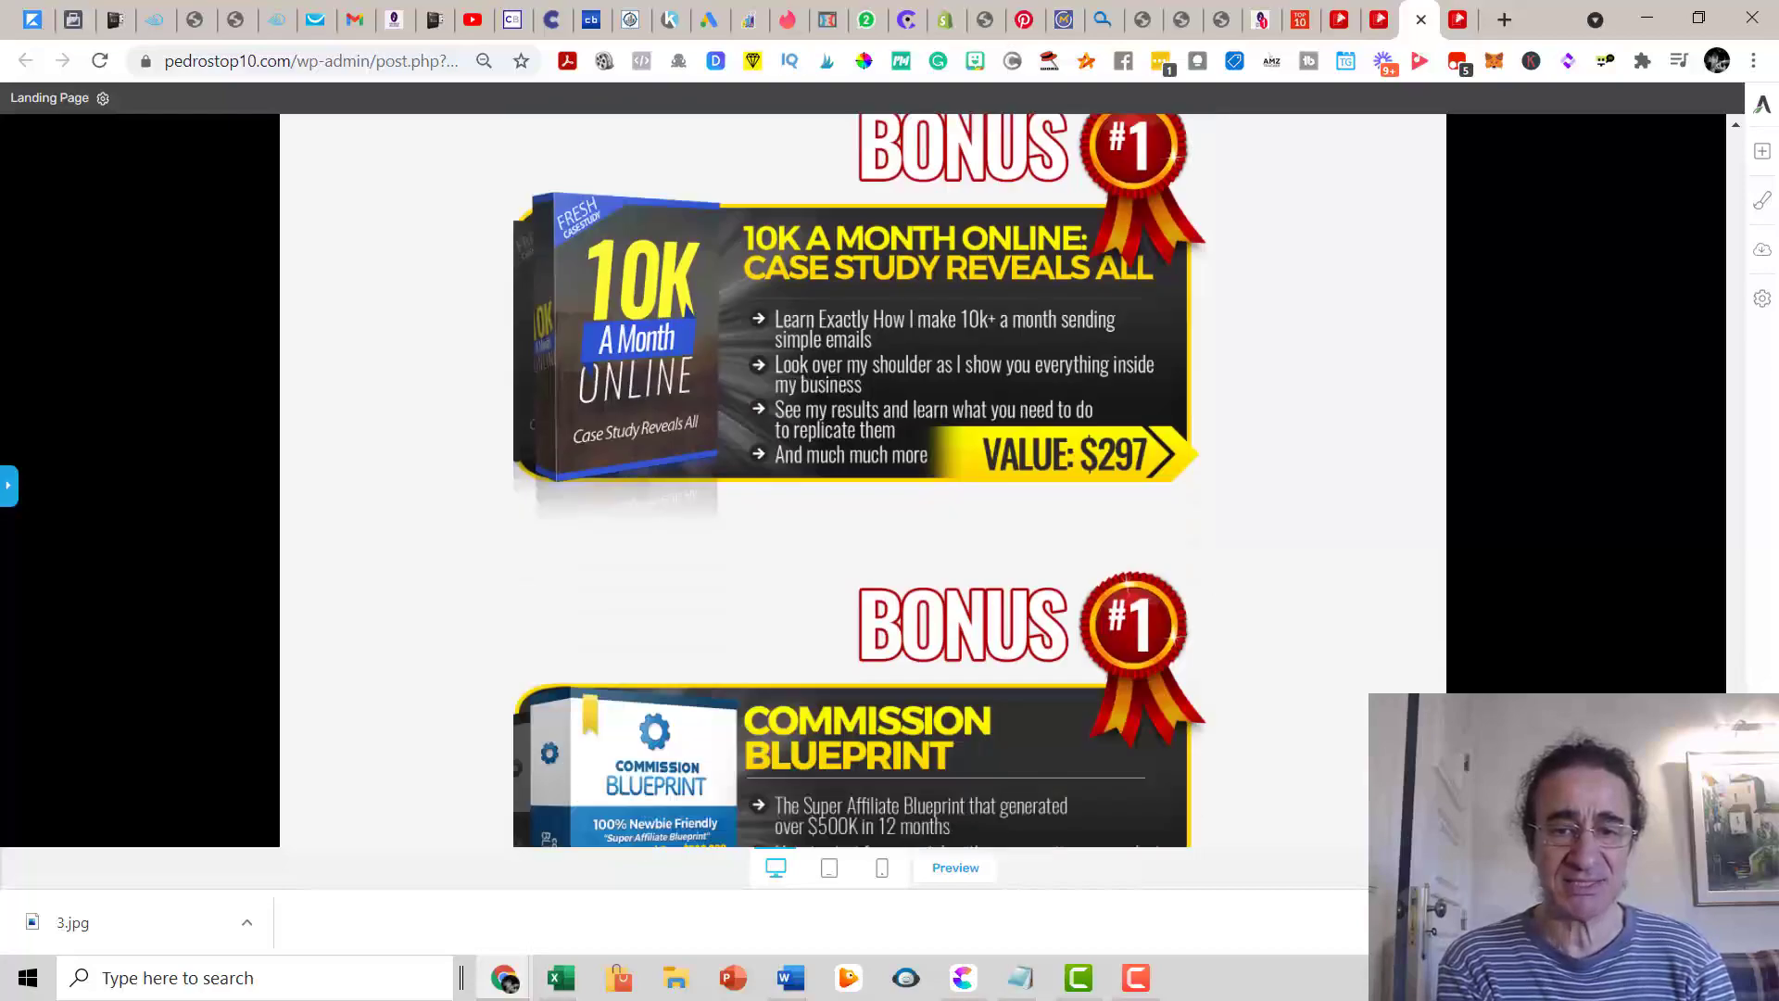
scroll(1236, 445, down, 2)
scroll(1235, 446, down, 3)
scroll(1235, 445, down, 1)
scroll(1234, 446, down, 1)
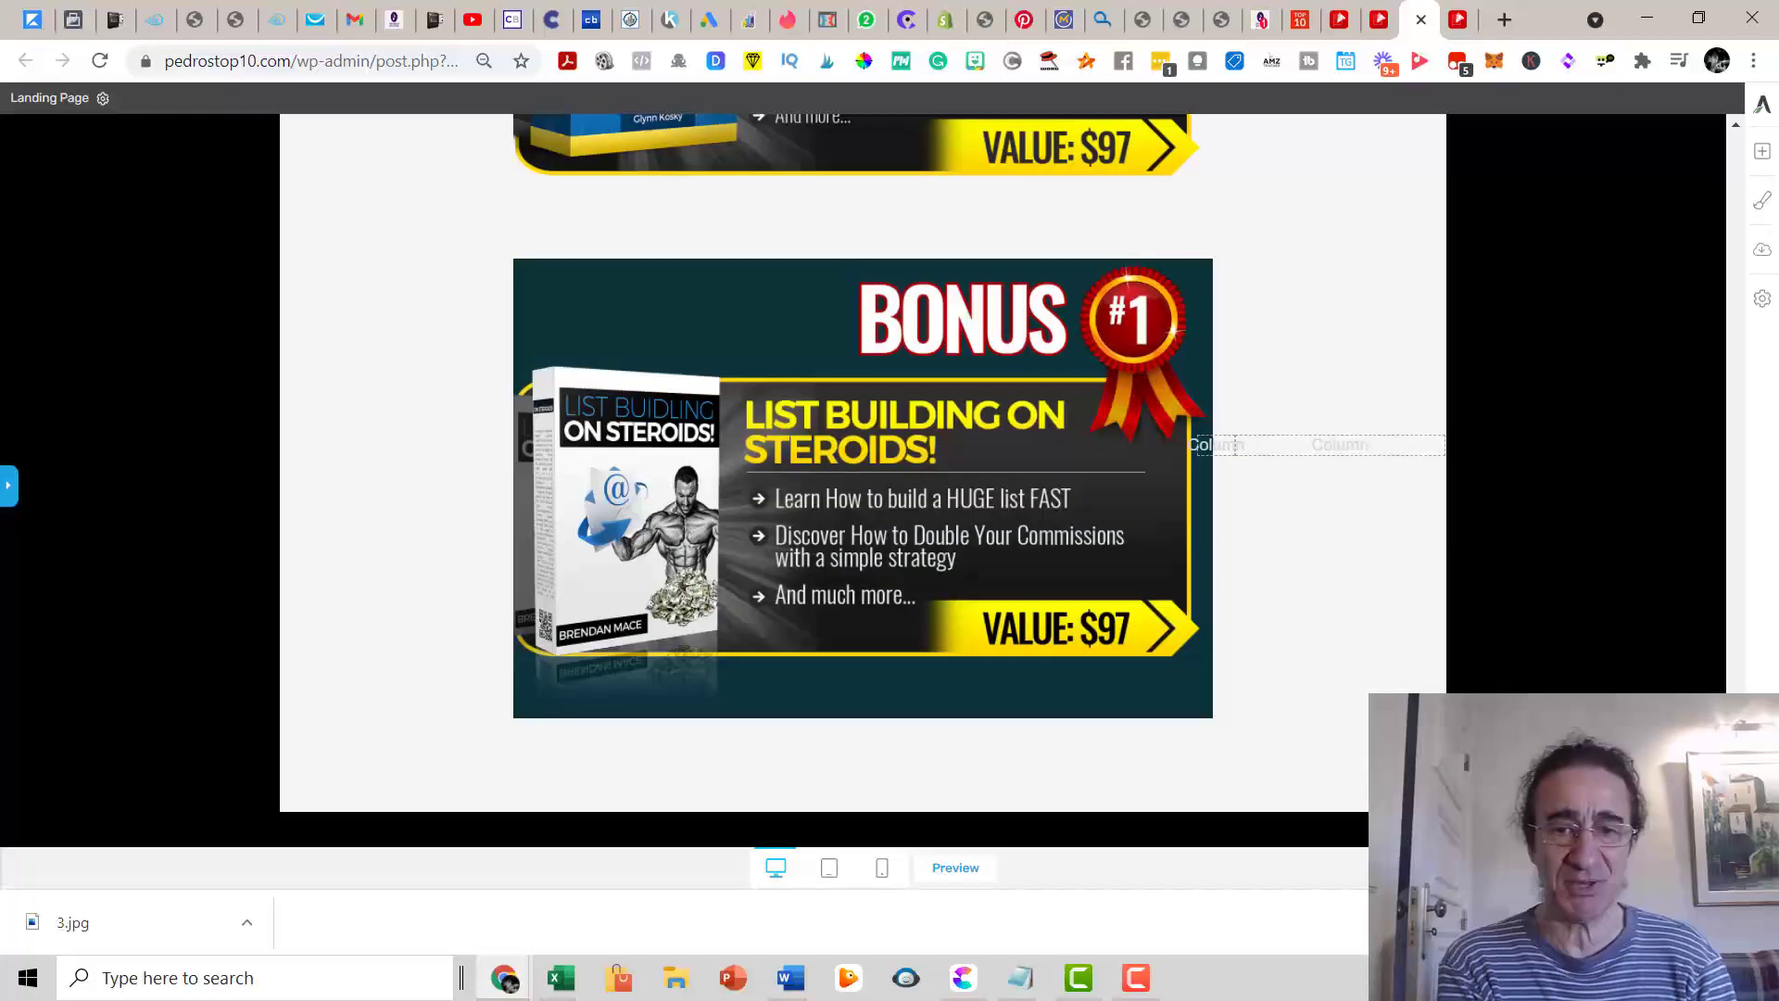
scroll(1234, 445, down, 1)
scroll(1235, 445, up, 5)
scroll(1236, 445, up, 3)
scroll(1235, 445, down, 5)
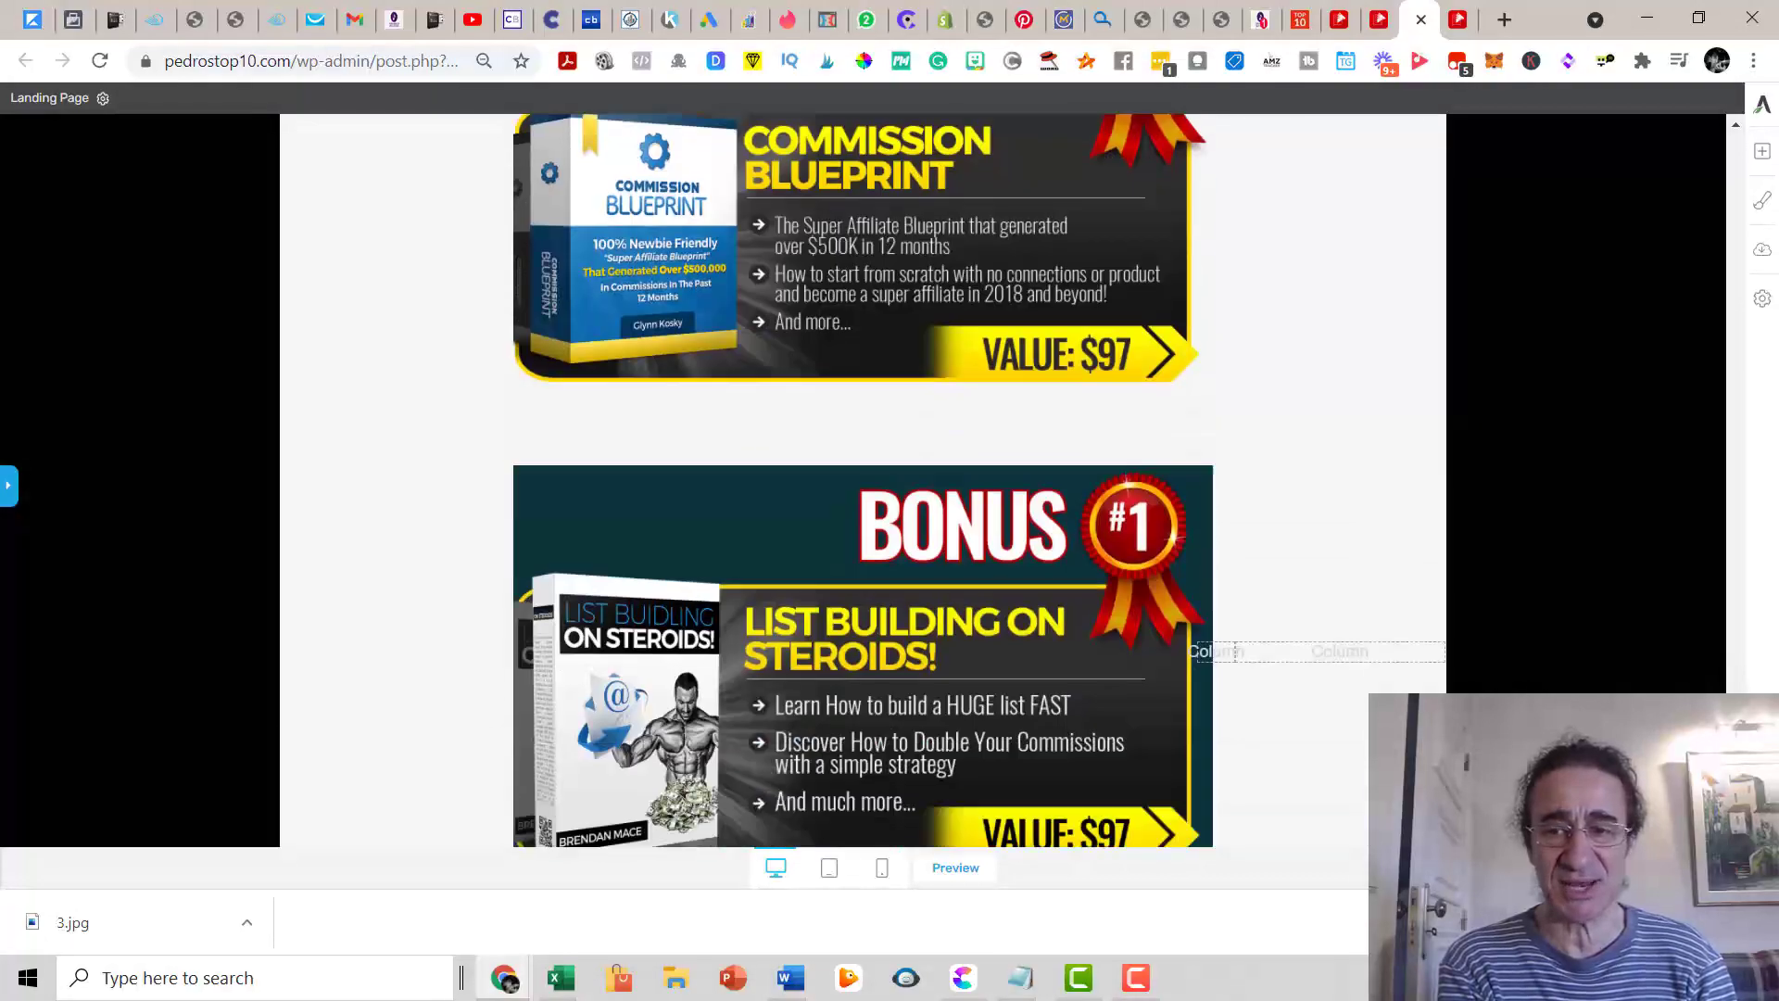
scroll(1708, 657, down, 2)
scroll(1709, 658, down, 5)
scroll(1675, 560, down, 5)
scroll(1692, 521, down, 5)
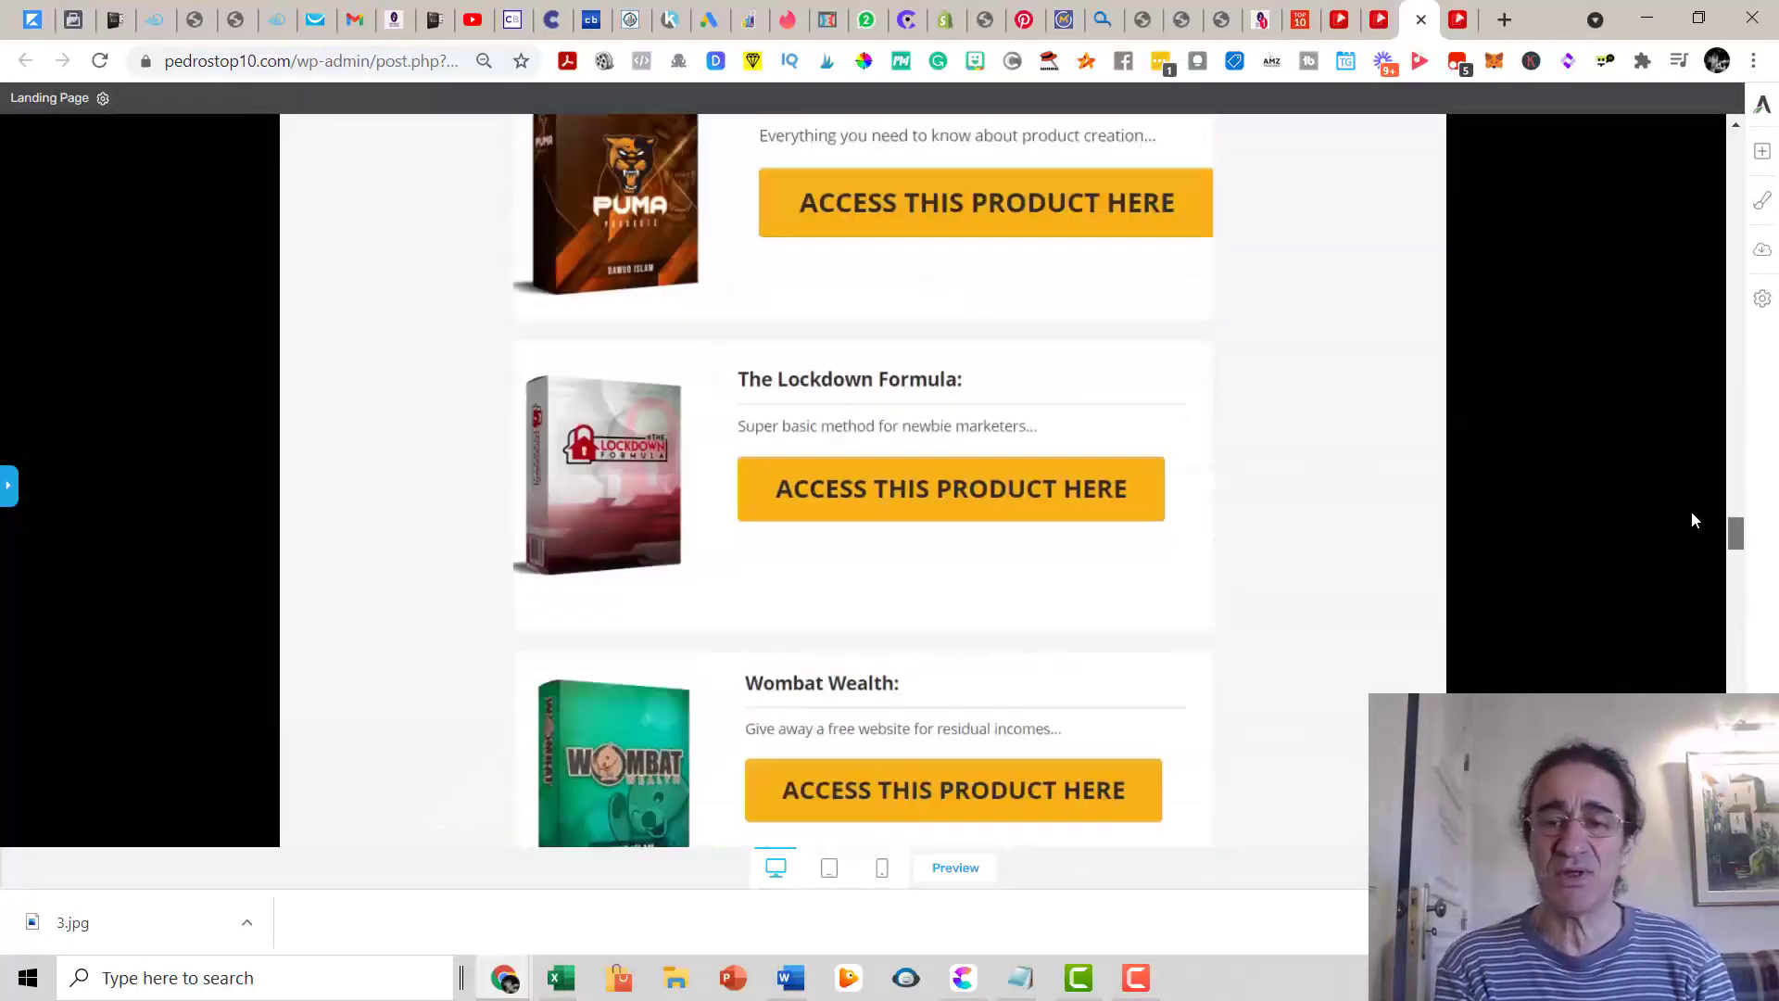
scroll(1692, 520, up, 5)
scroll(1703, 469, up, 3)
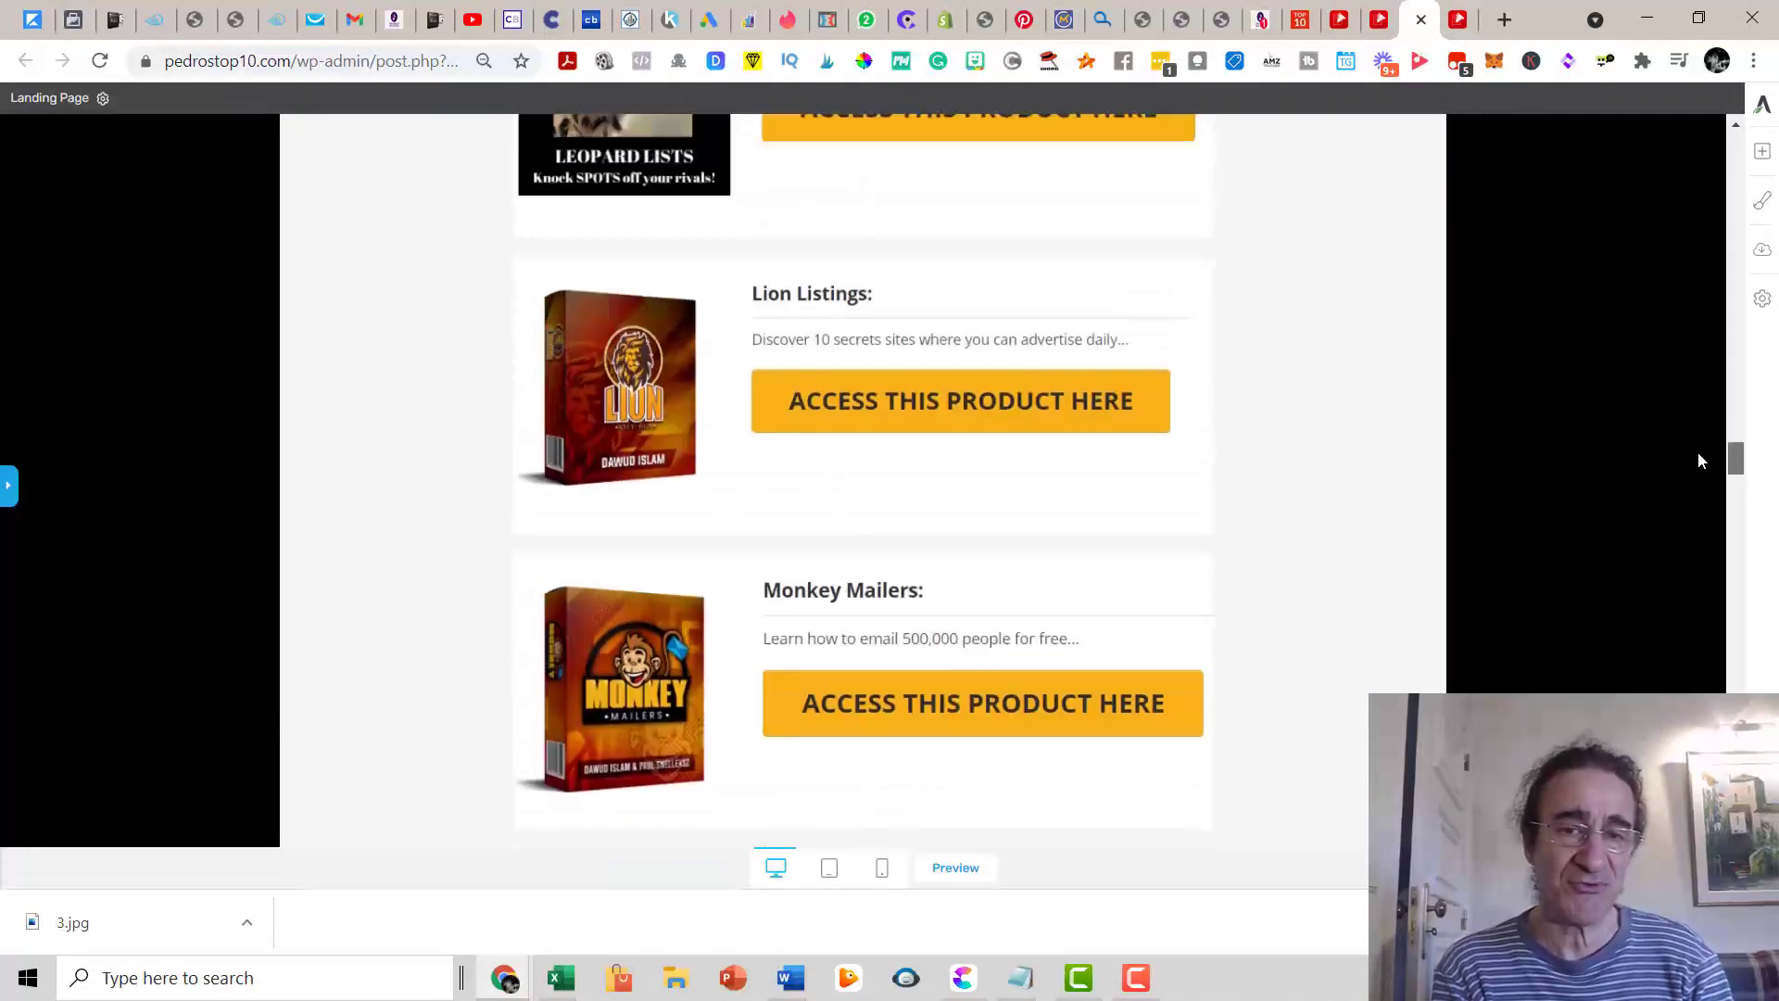
scroll(1698, 446, up, 4)
scroll(1692, 419, up, 2)
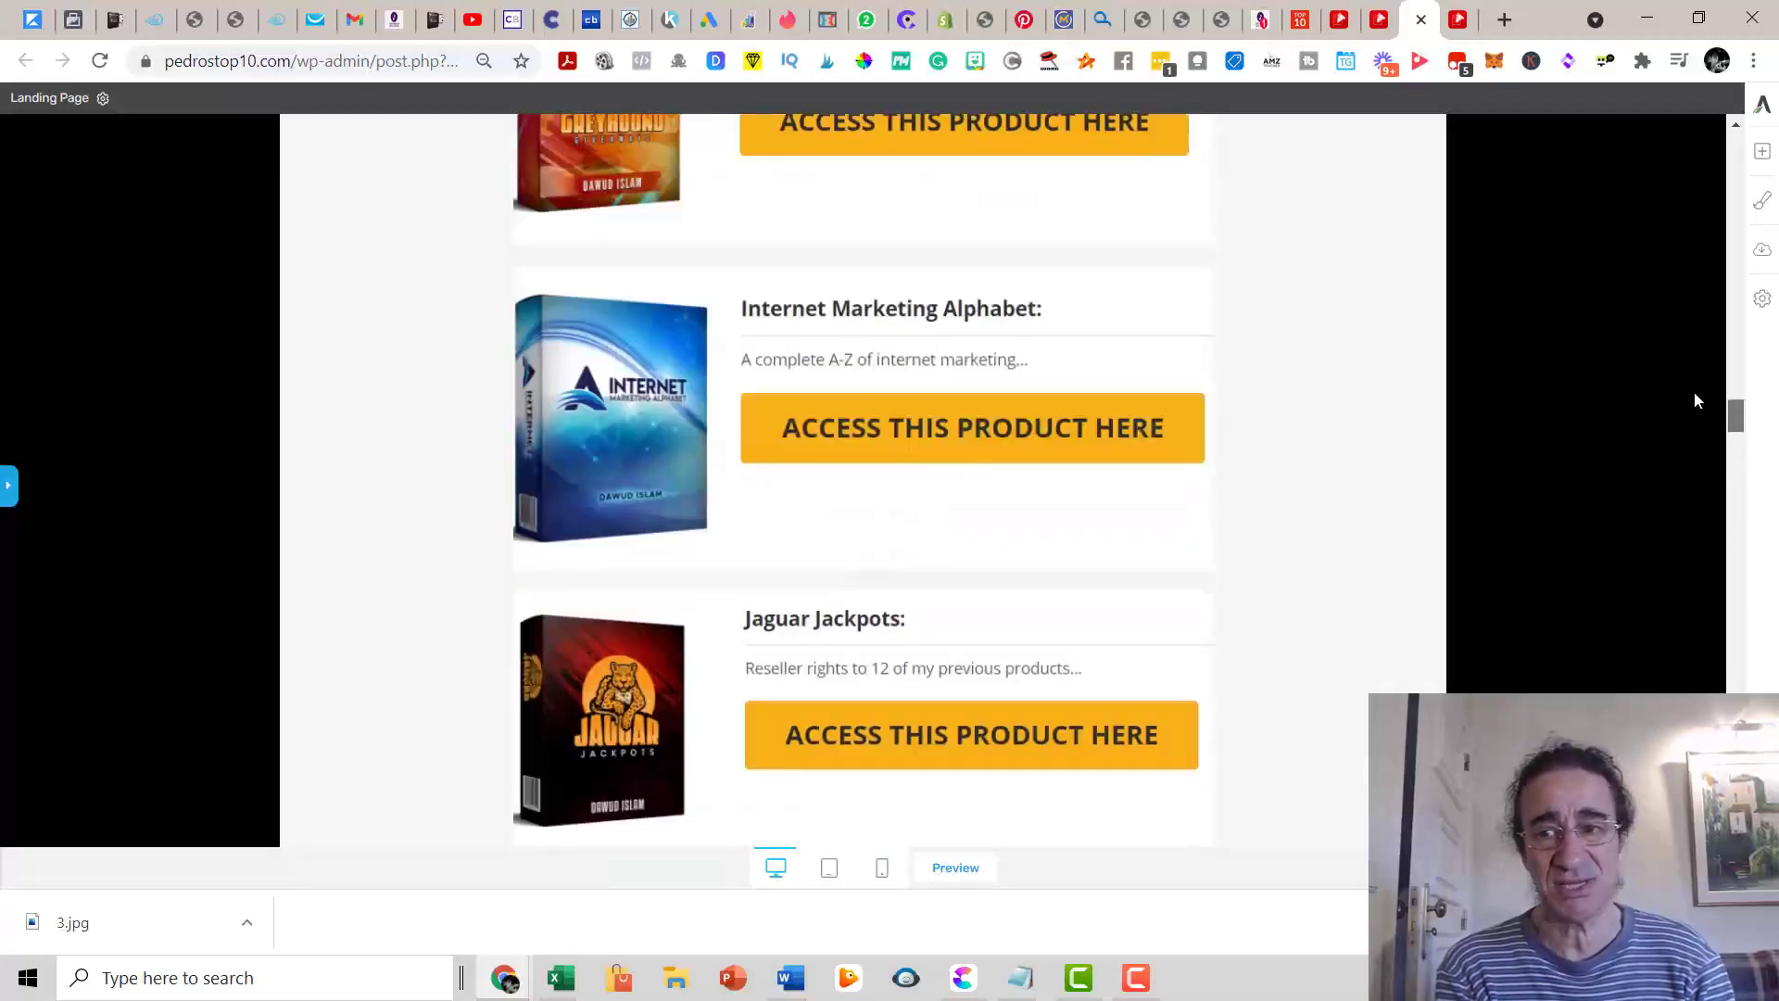
scroll(1695, 395, up, 3)
scroll(1694, 383, up, 1)
scroll(1695, 376, up, 2)
scroll(1696, 355, up, 3)
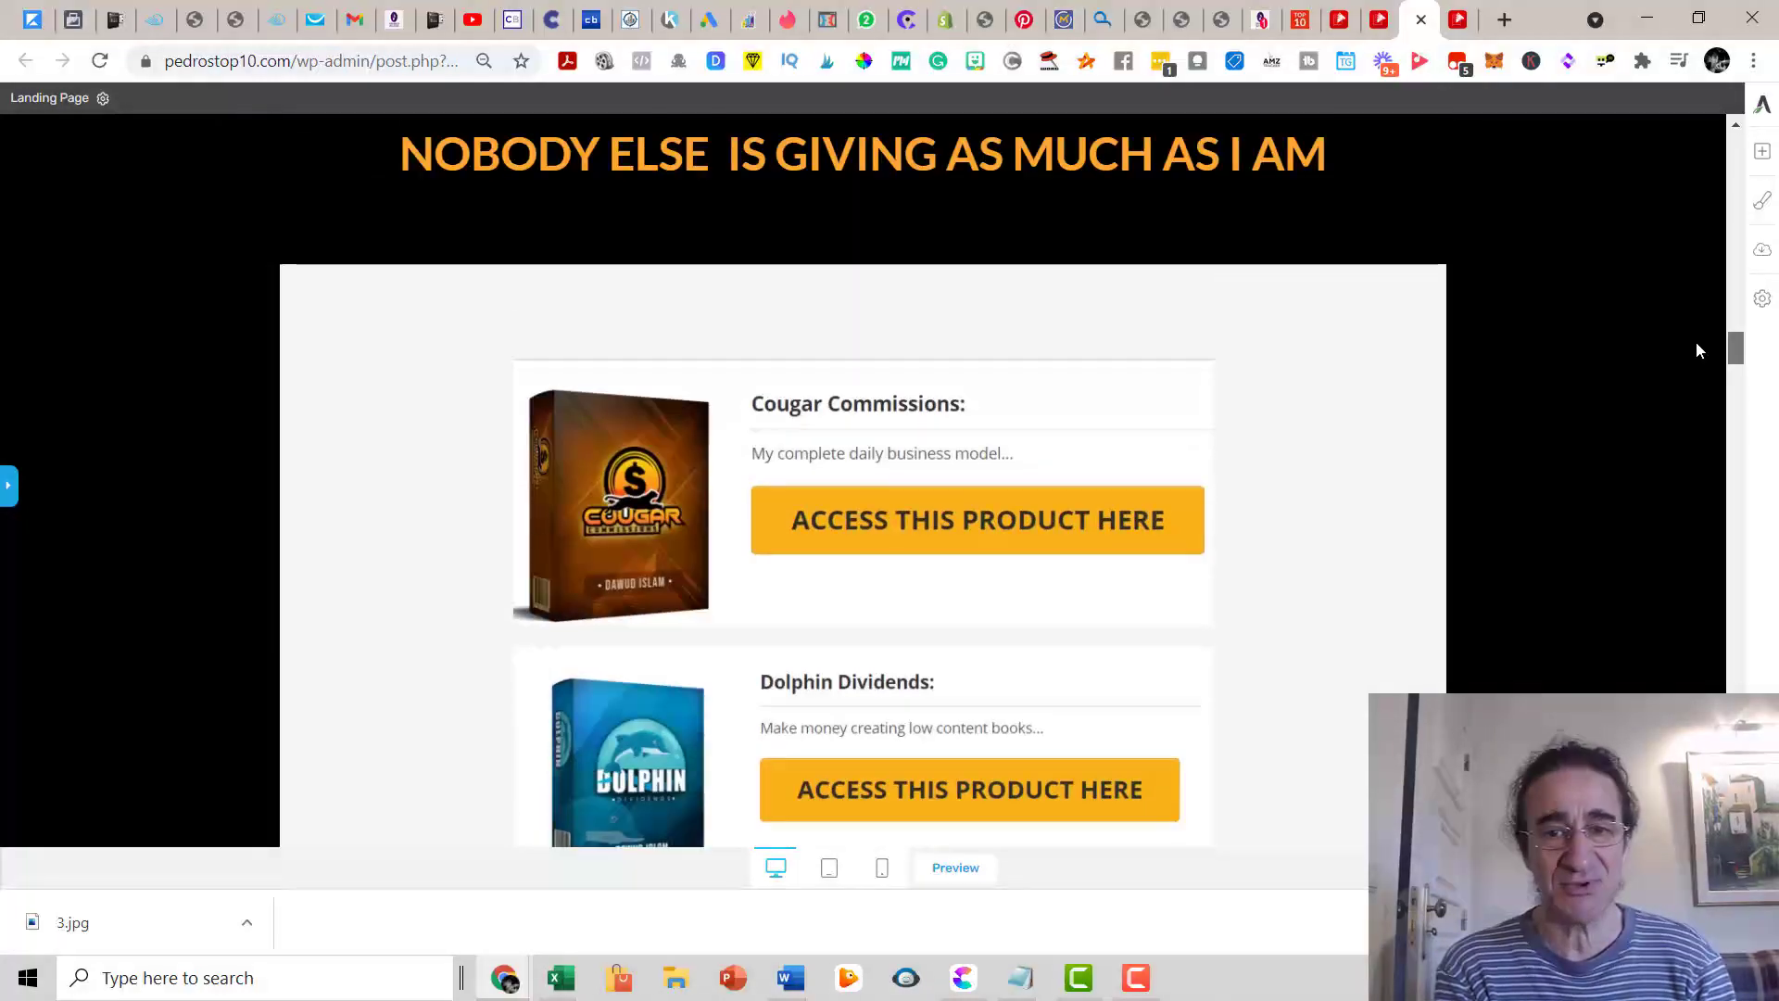
scroll(1696, 352, down, 1)
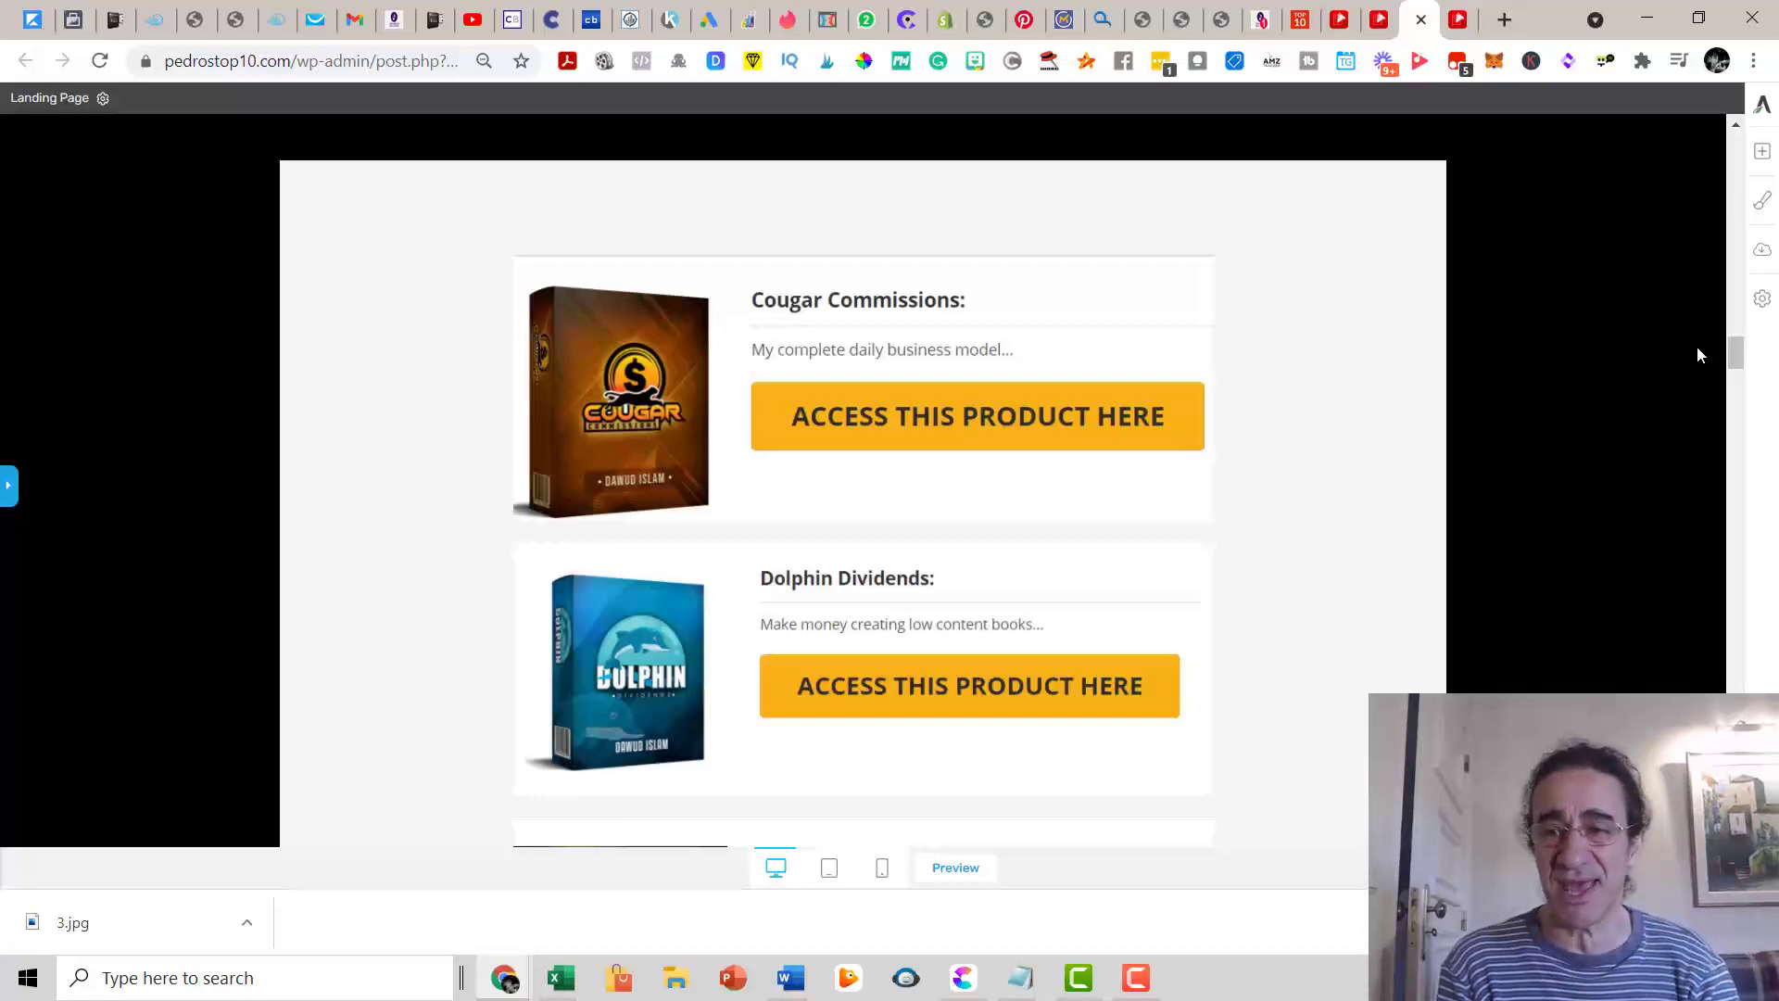
drag(1732, 354, 1735, 387)
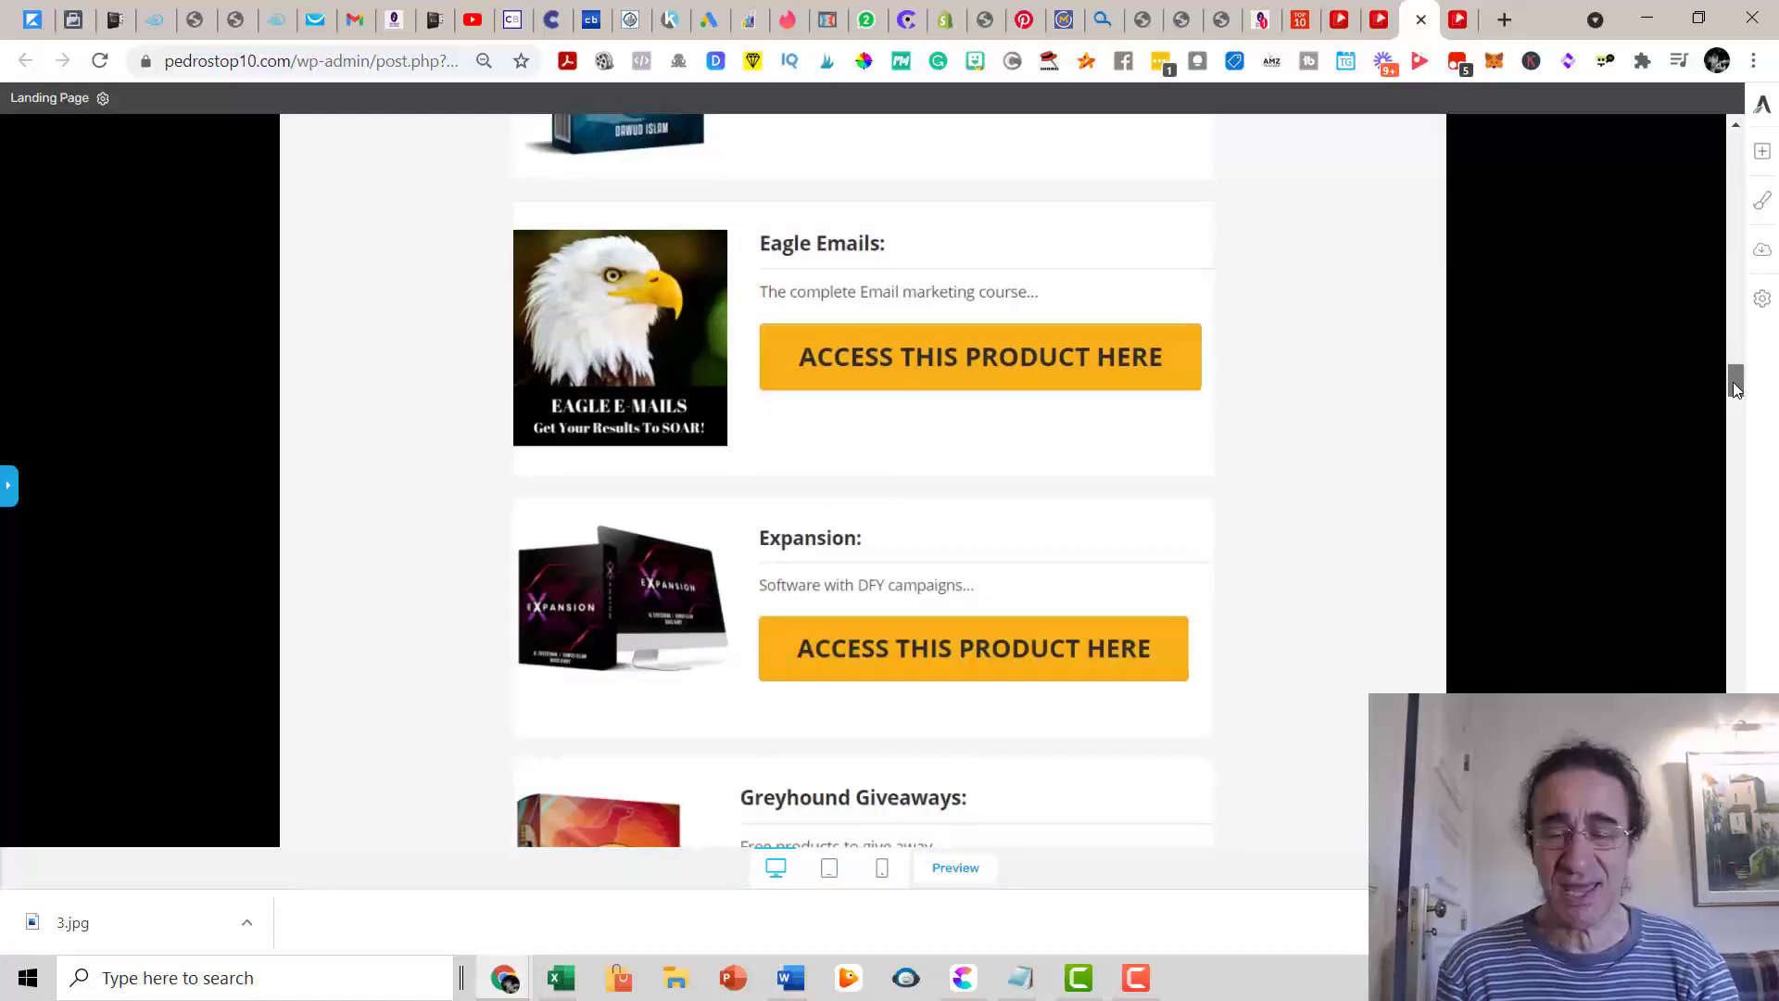
drag(1734, 383, 1733, 376)
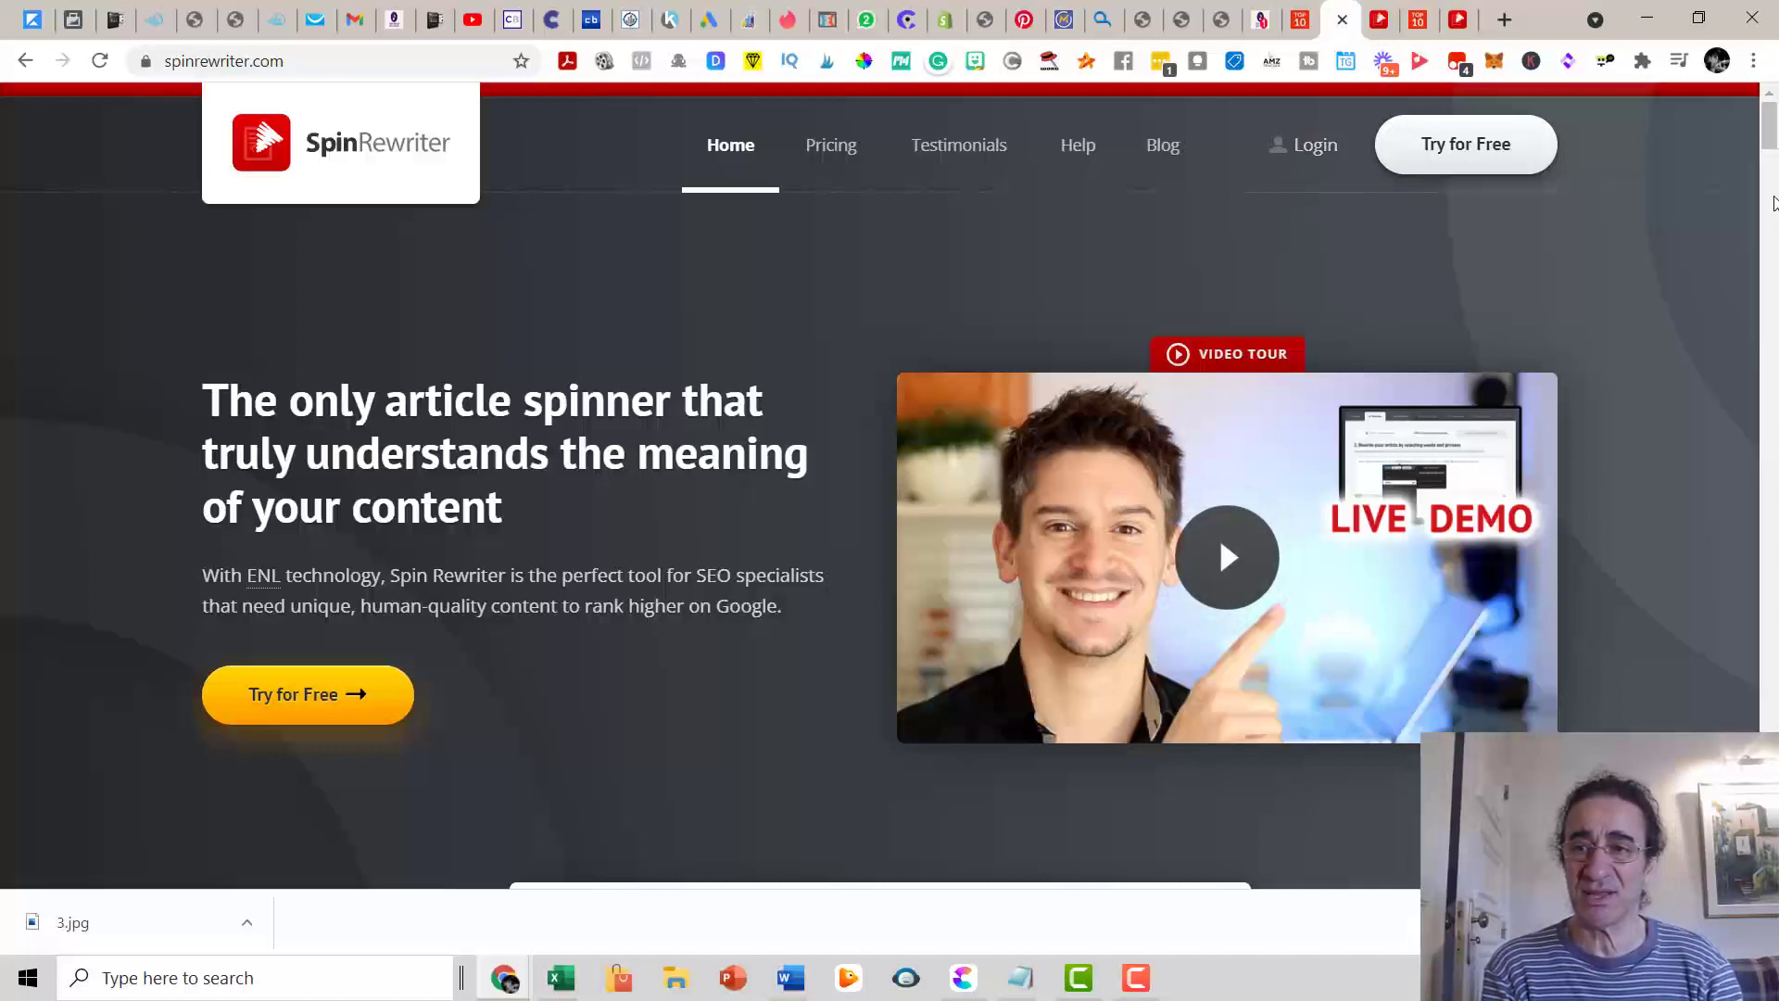
drag(1773, 132, 1774, 203)
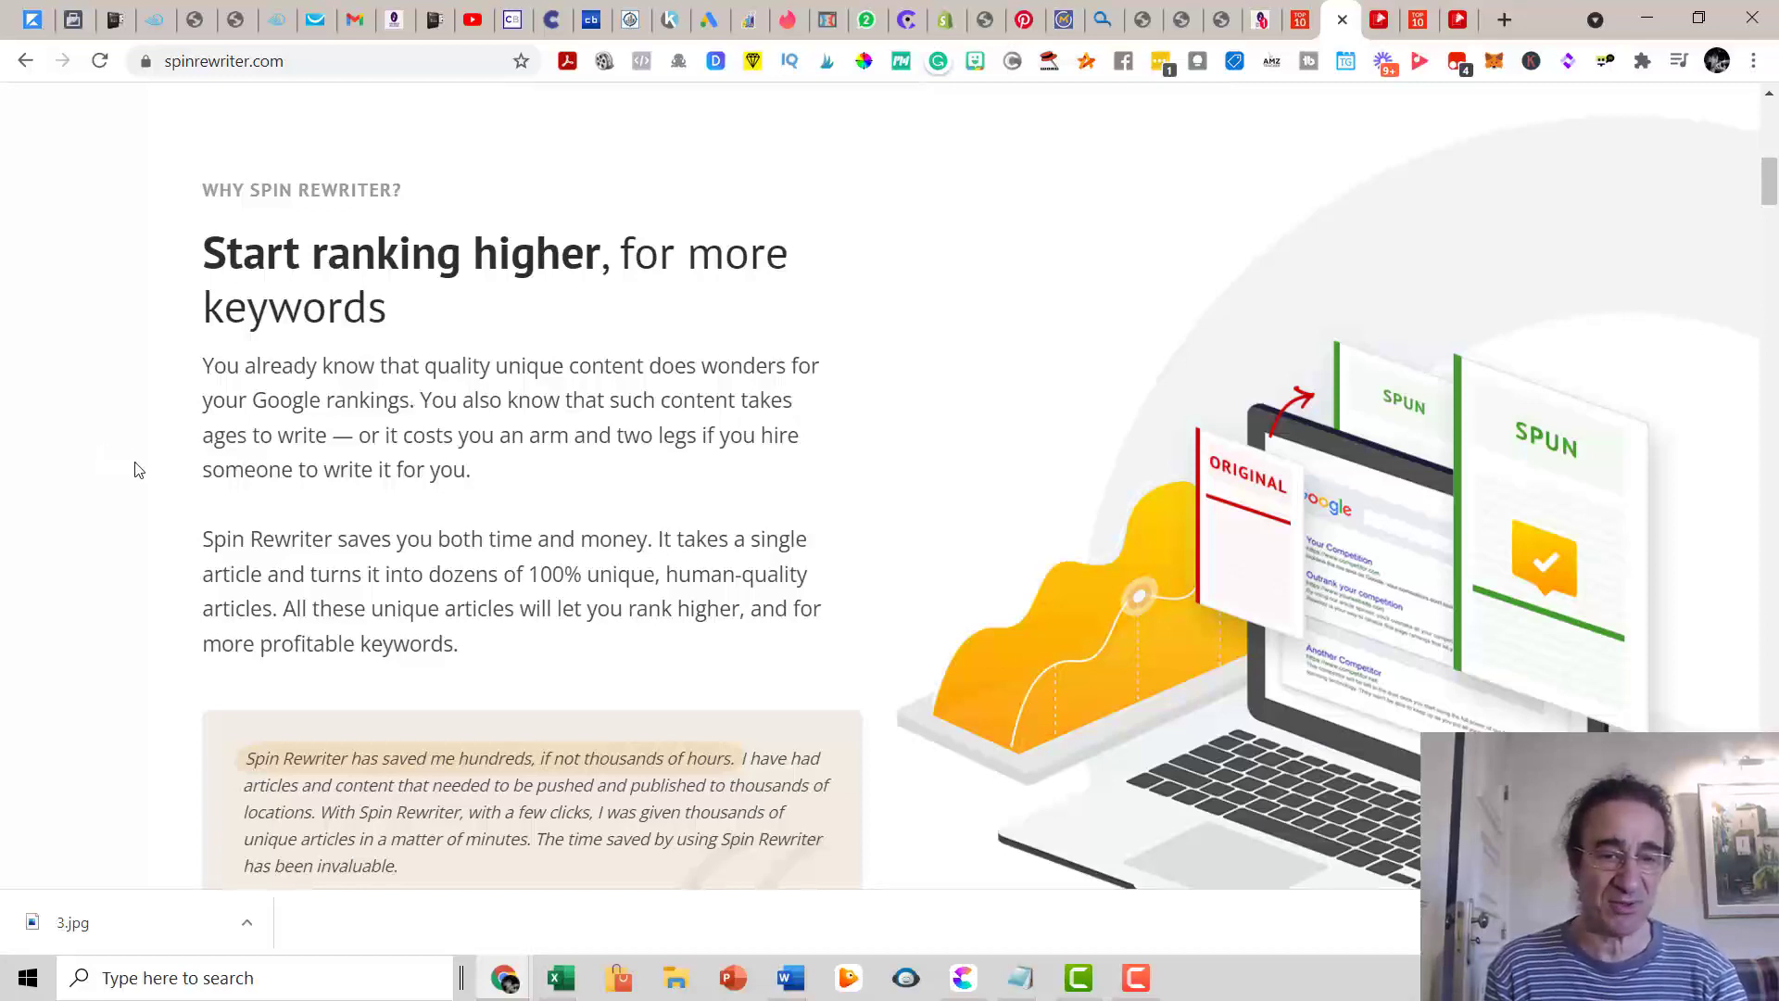
mouse_move(1252, 556)
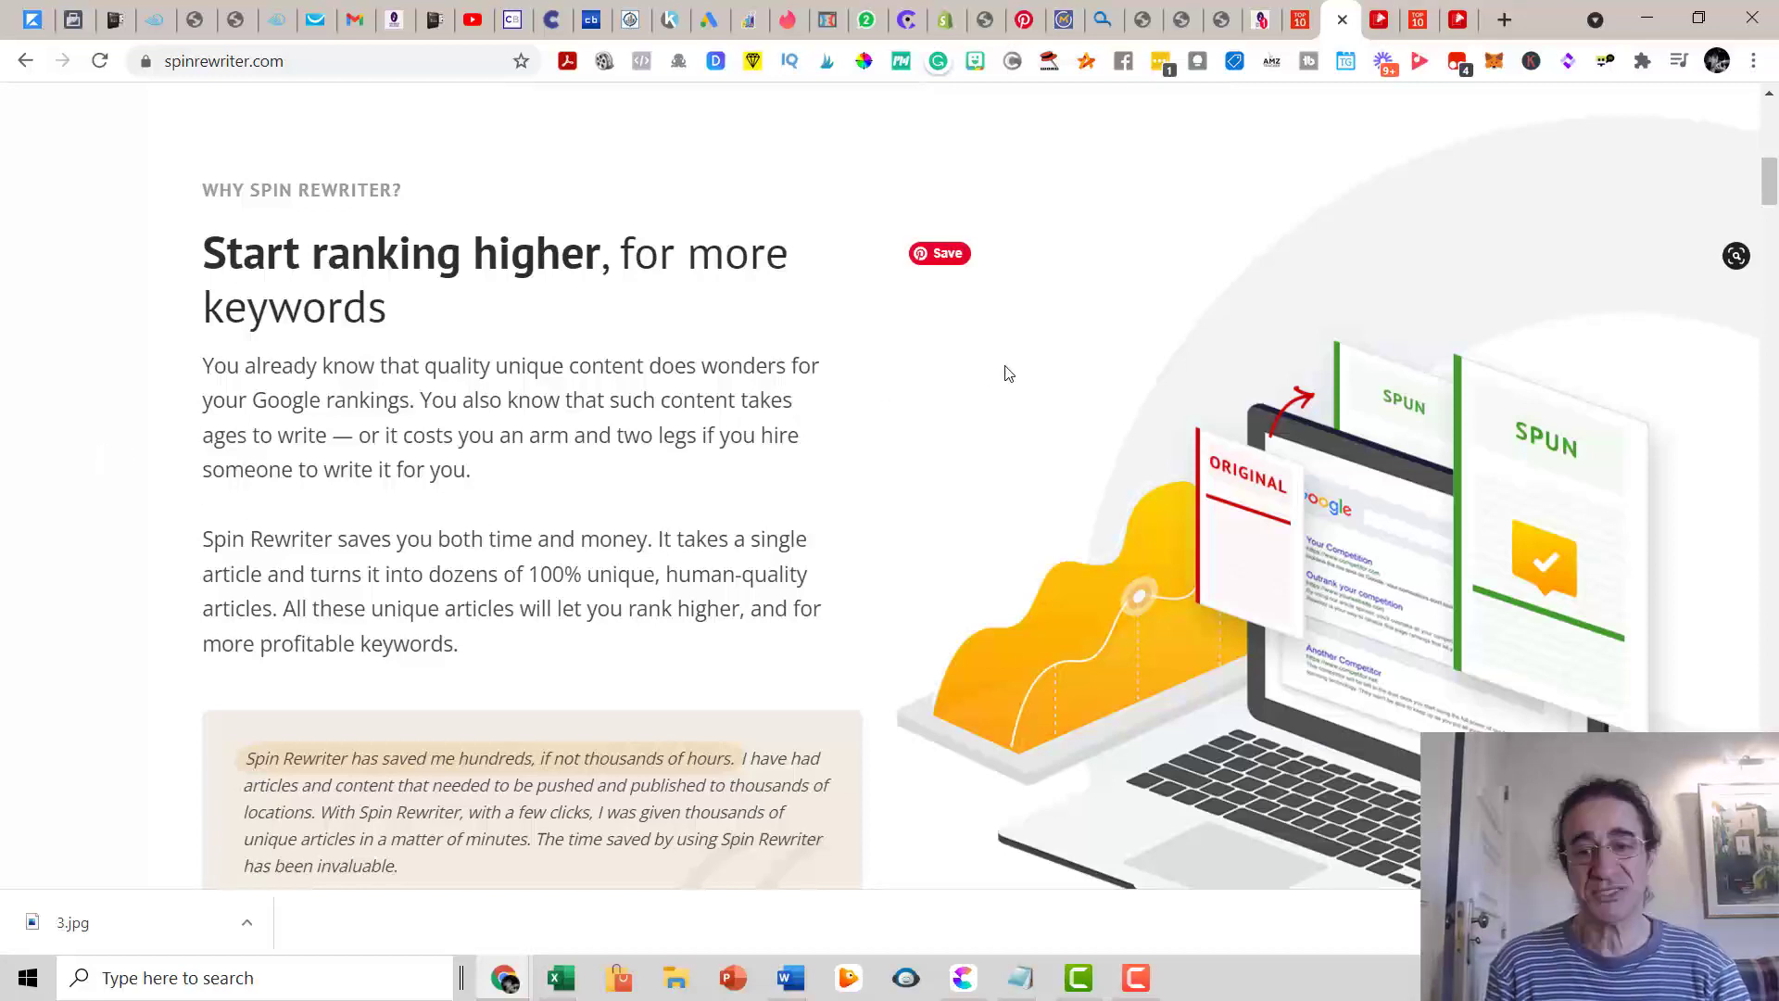
scroll(960, 368, down, 5)
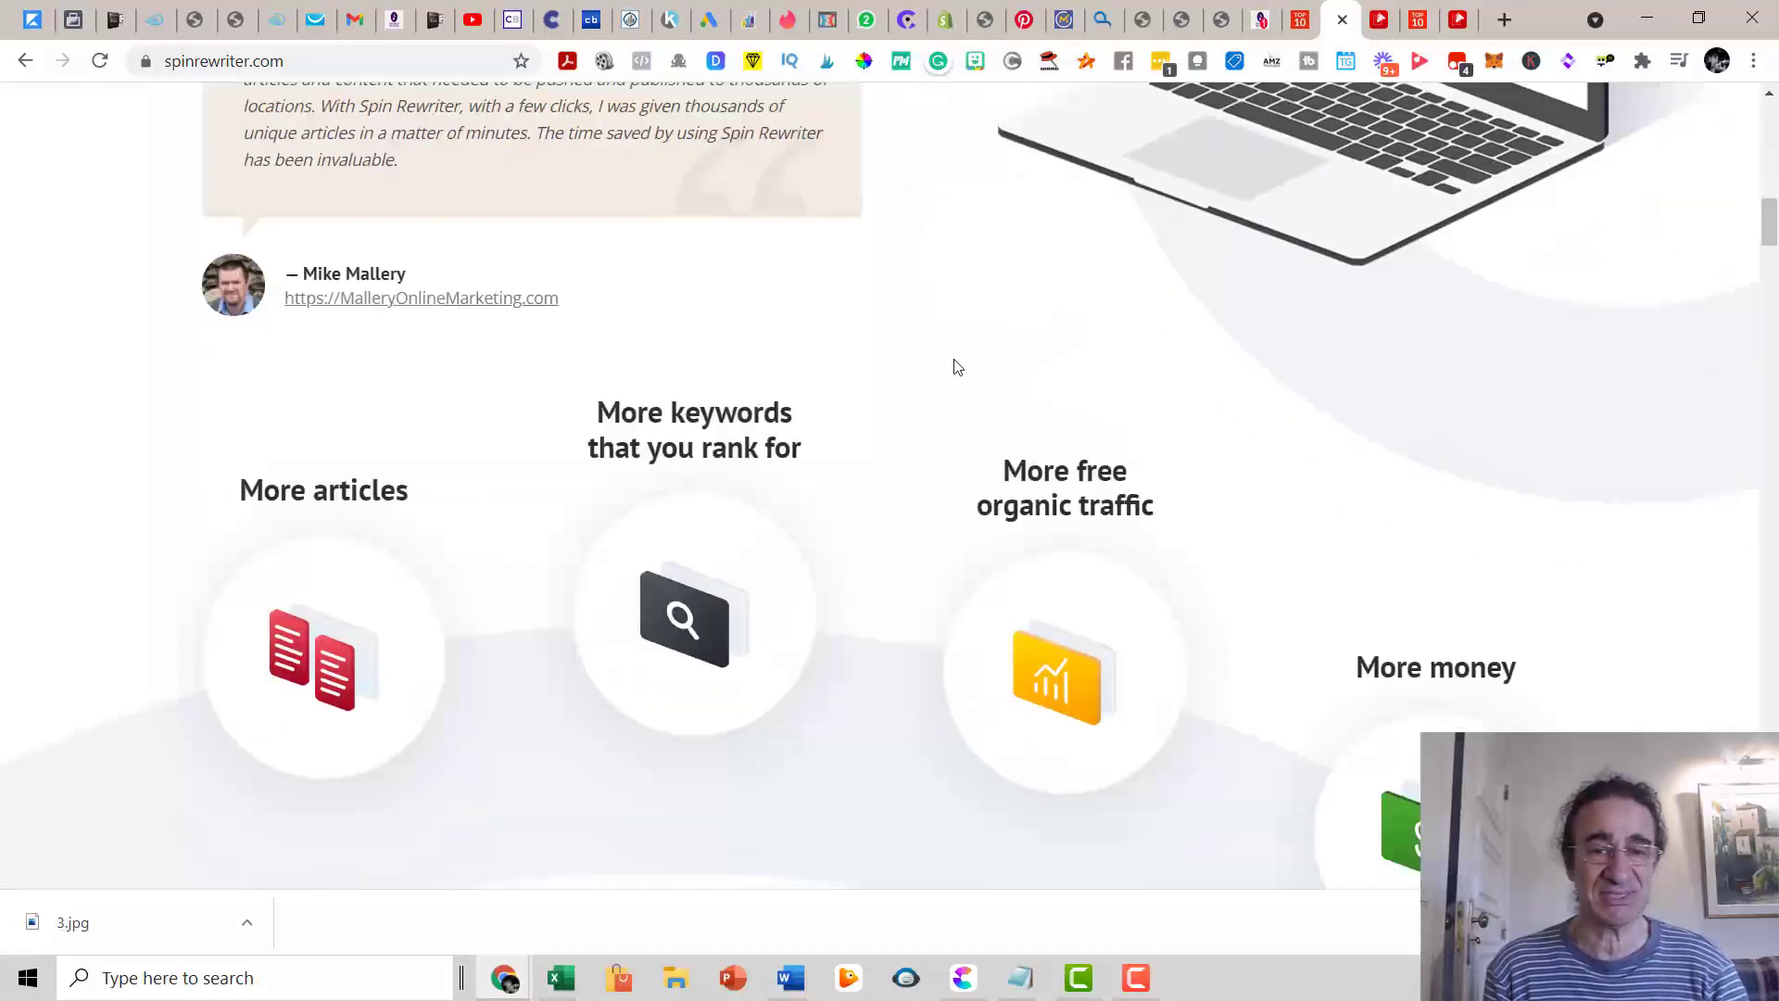
scroll(954, 368, down, 5)
scroll(954, 367, down, 5)
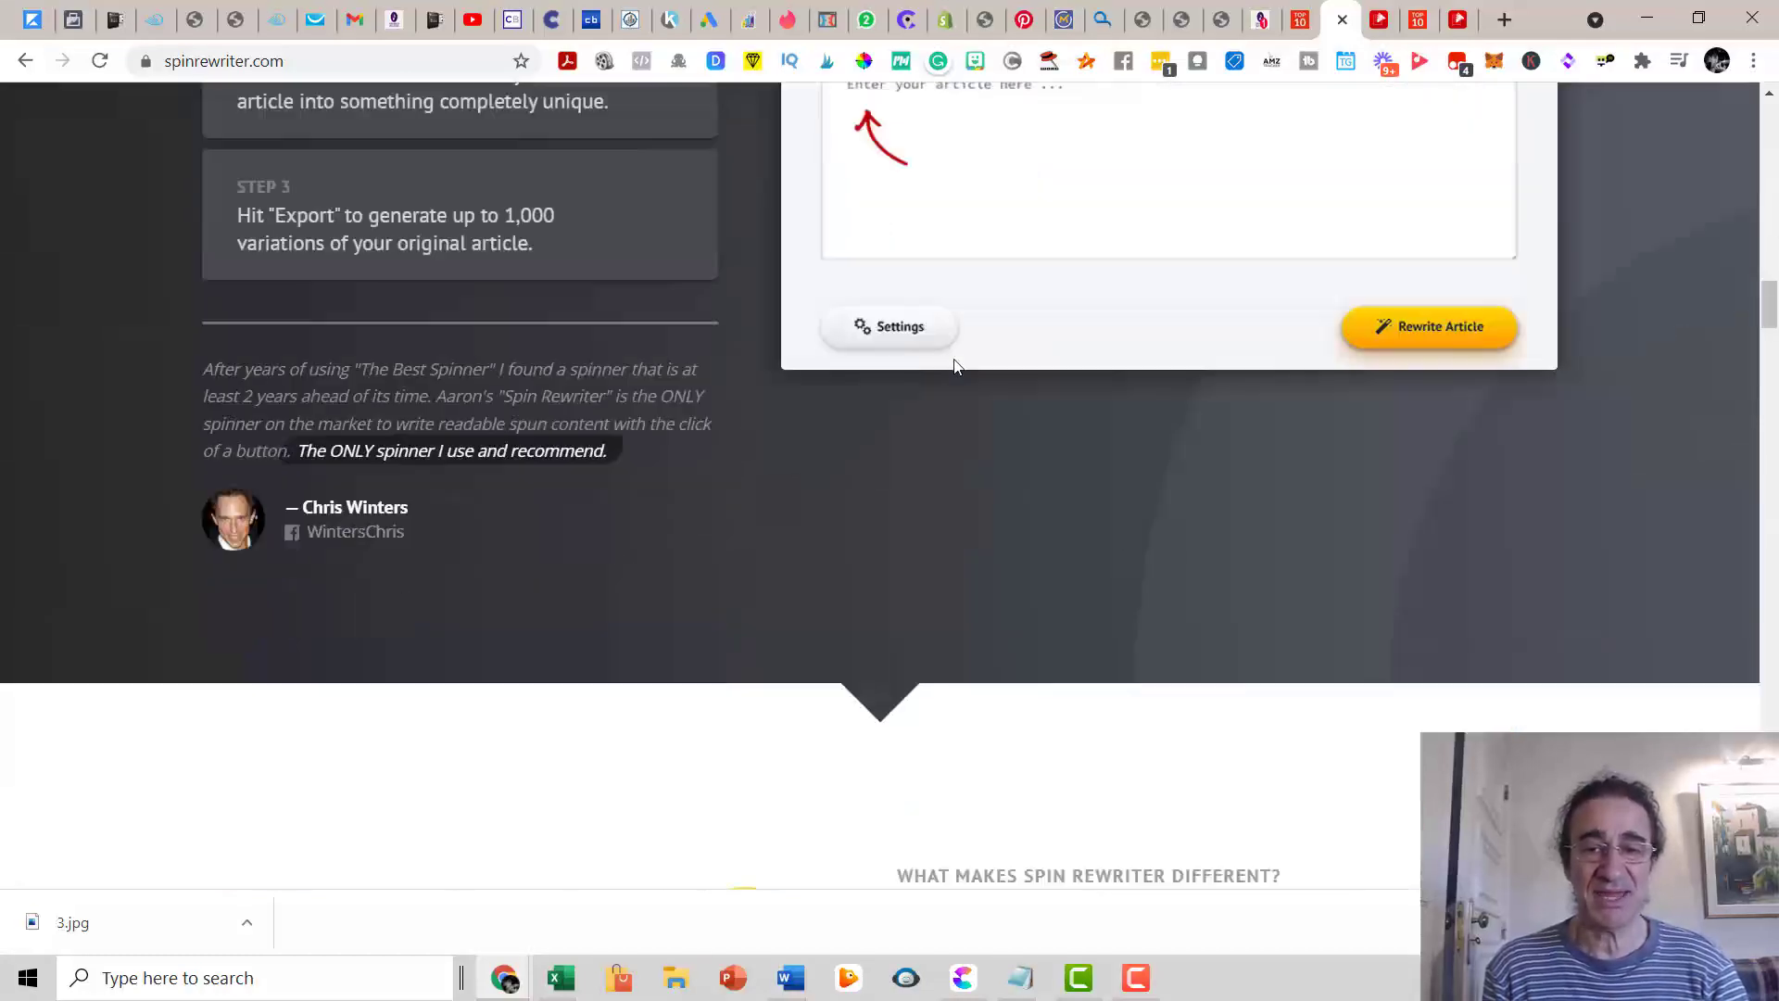
scroll(944, 309, down, 5)
scroll(938, 294, down, 5)
scroll(938, 294, down, 5)
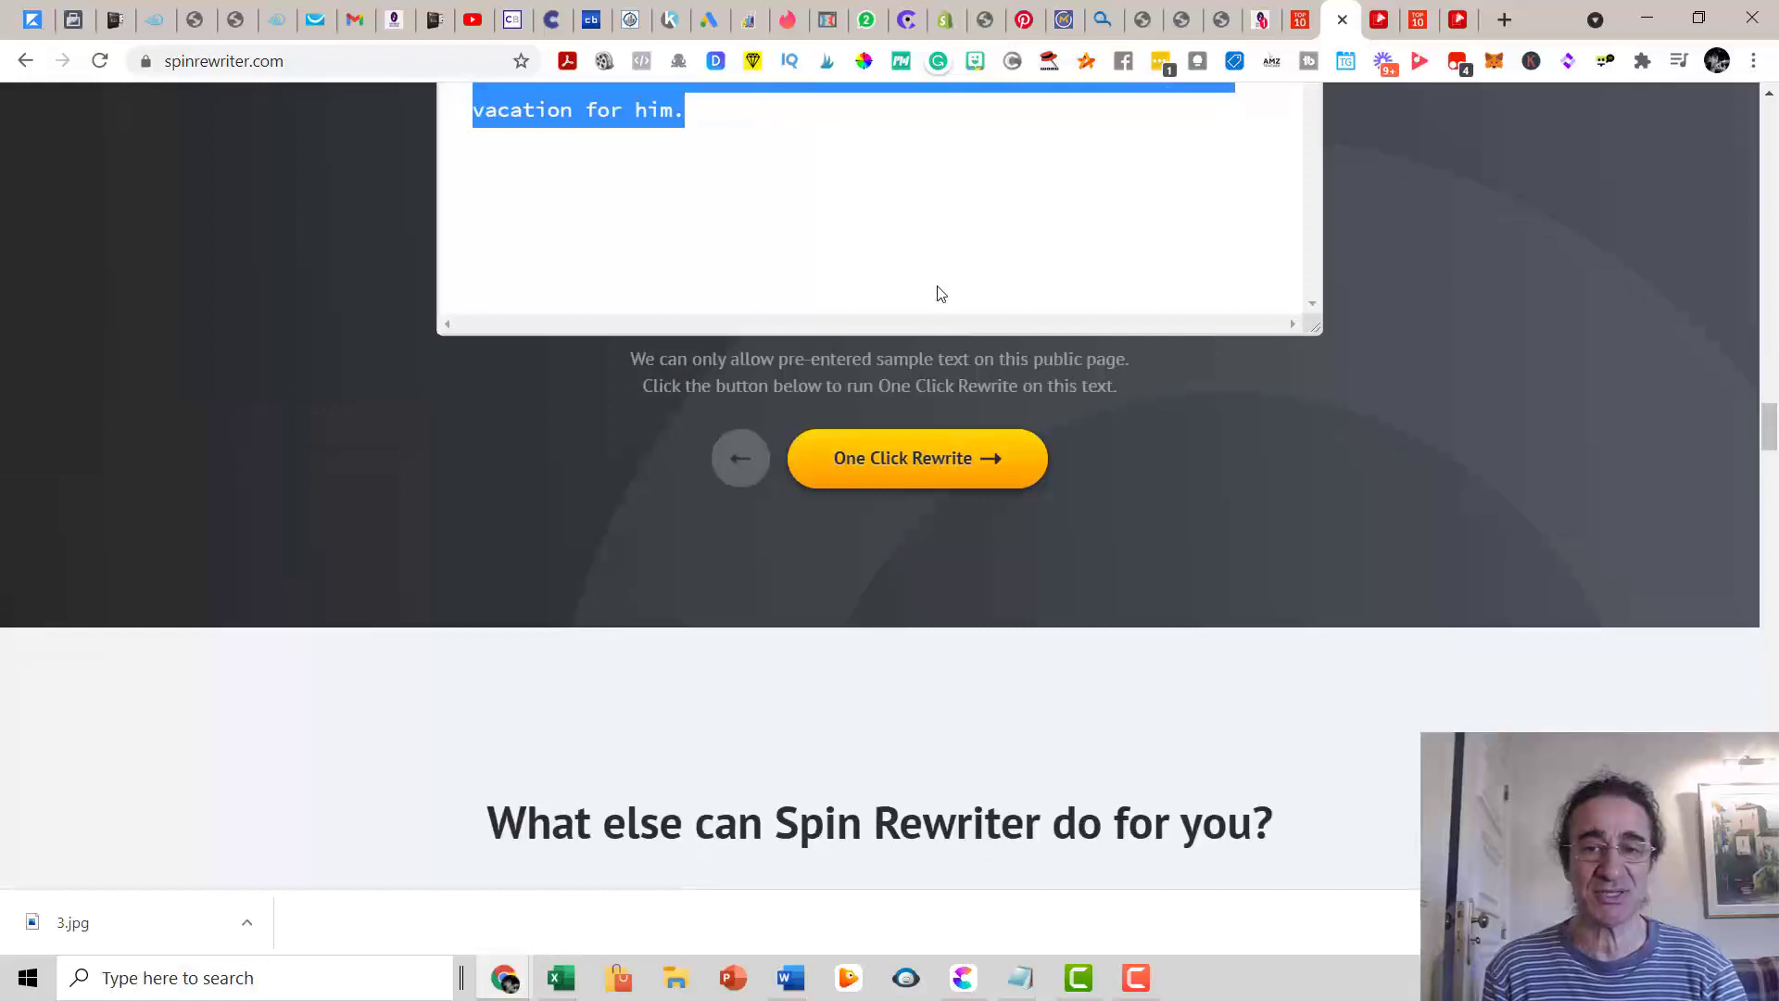
scroll(904, 267, up, 5)
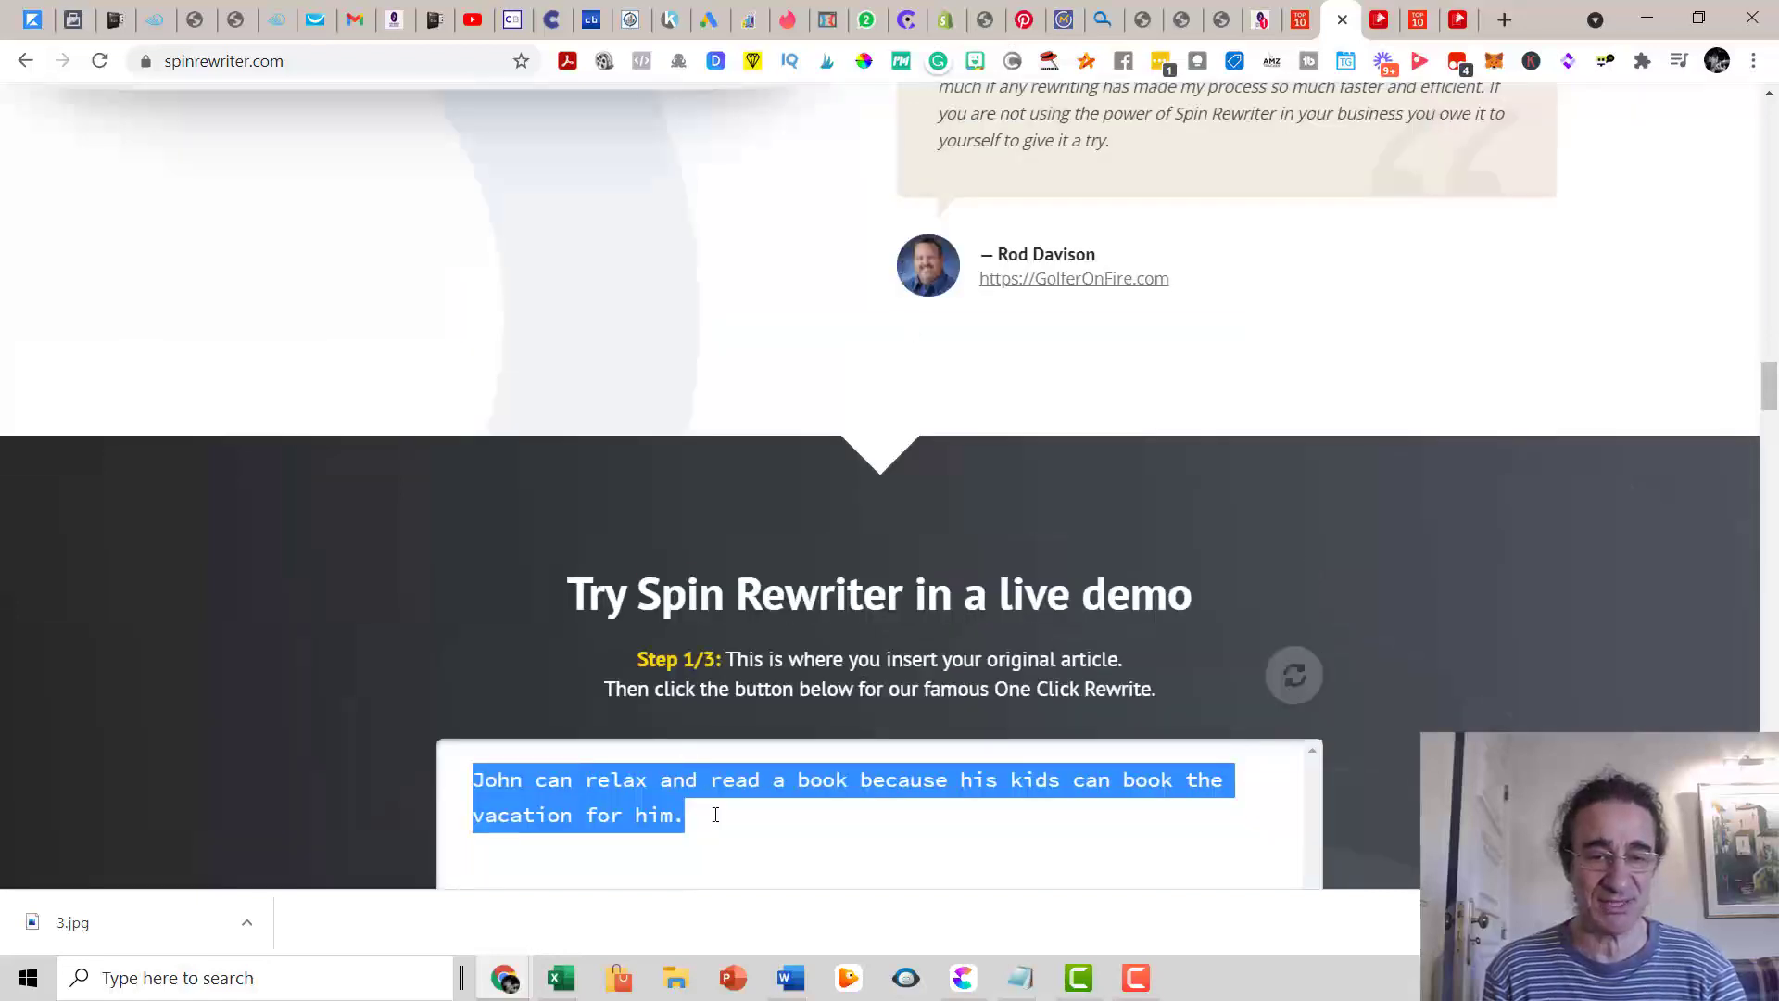
scroll(906, 734, down, 3)
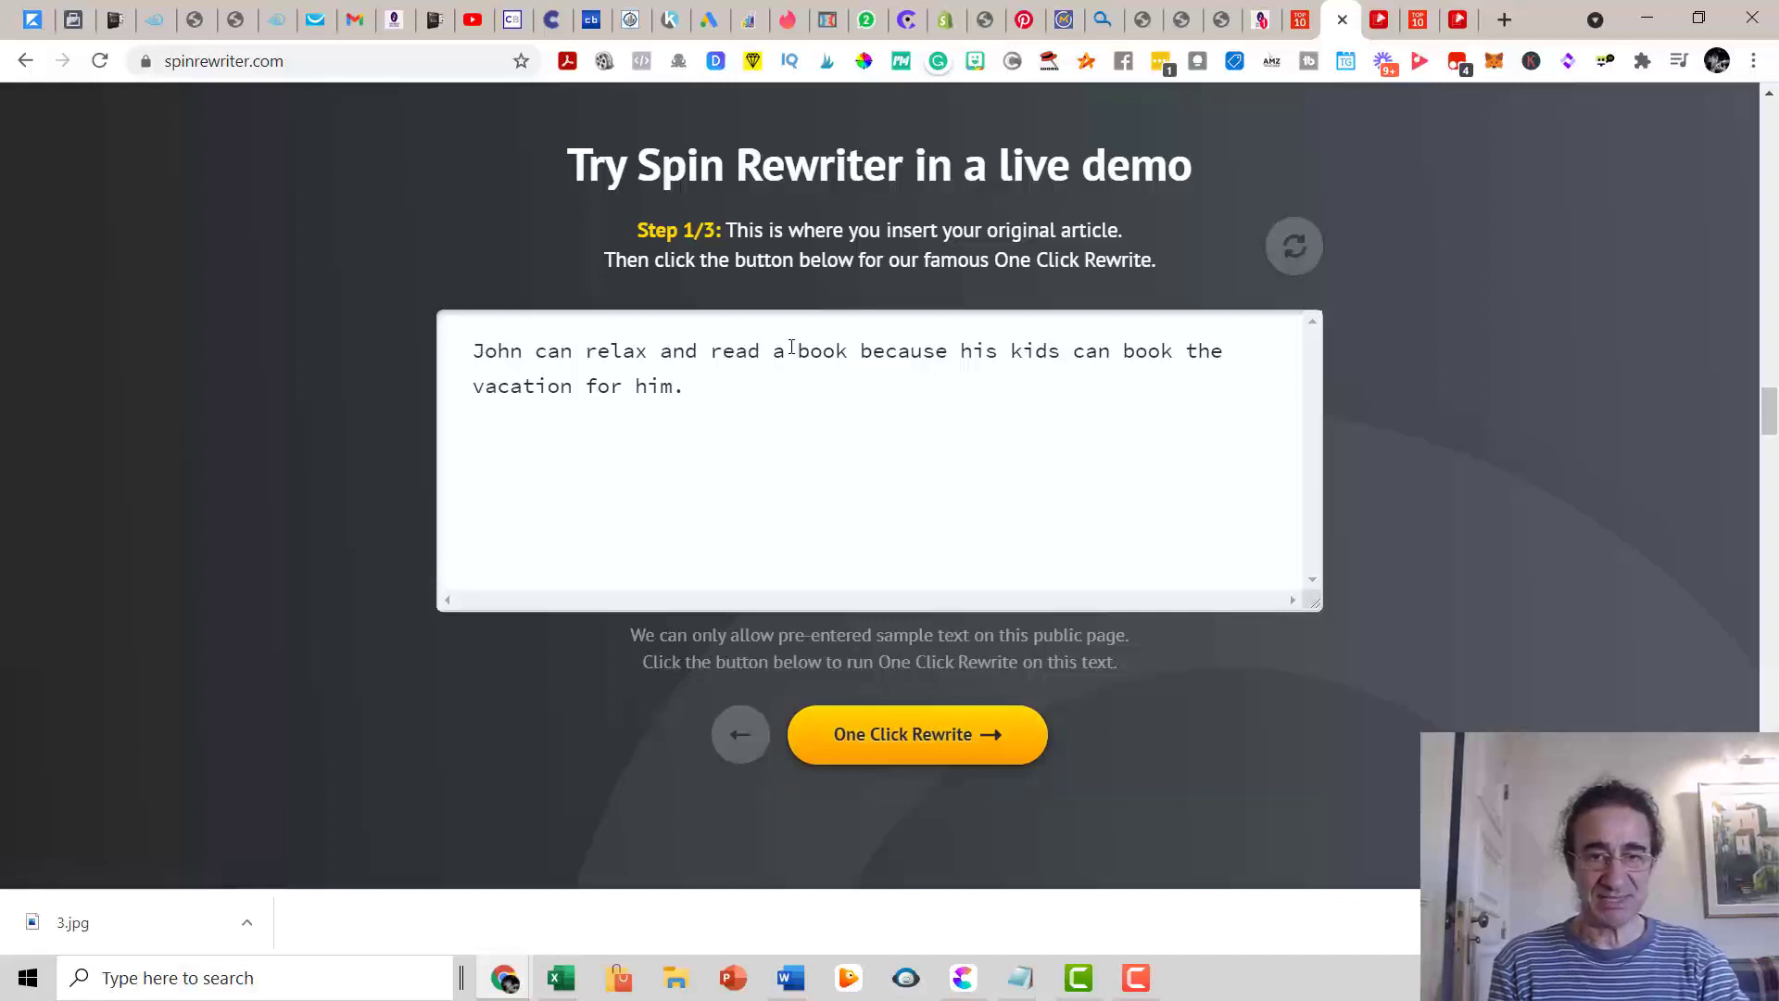
click(918, 745)
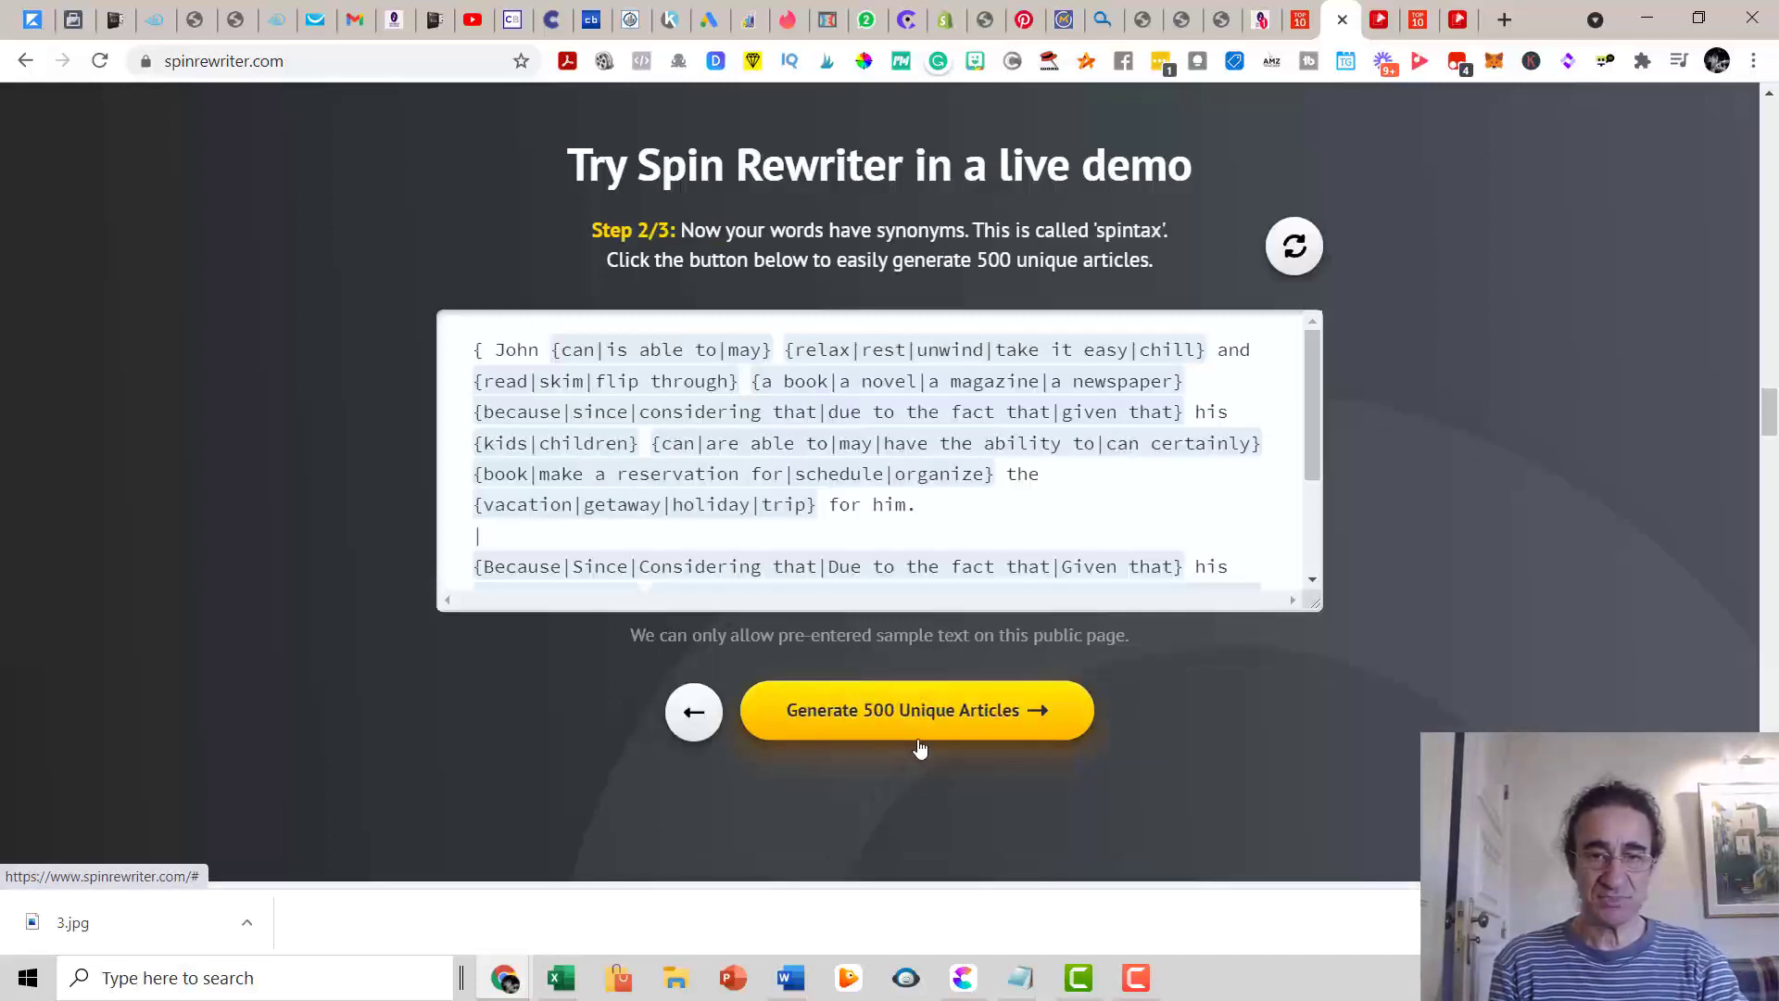
click(689, 710)
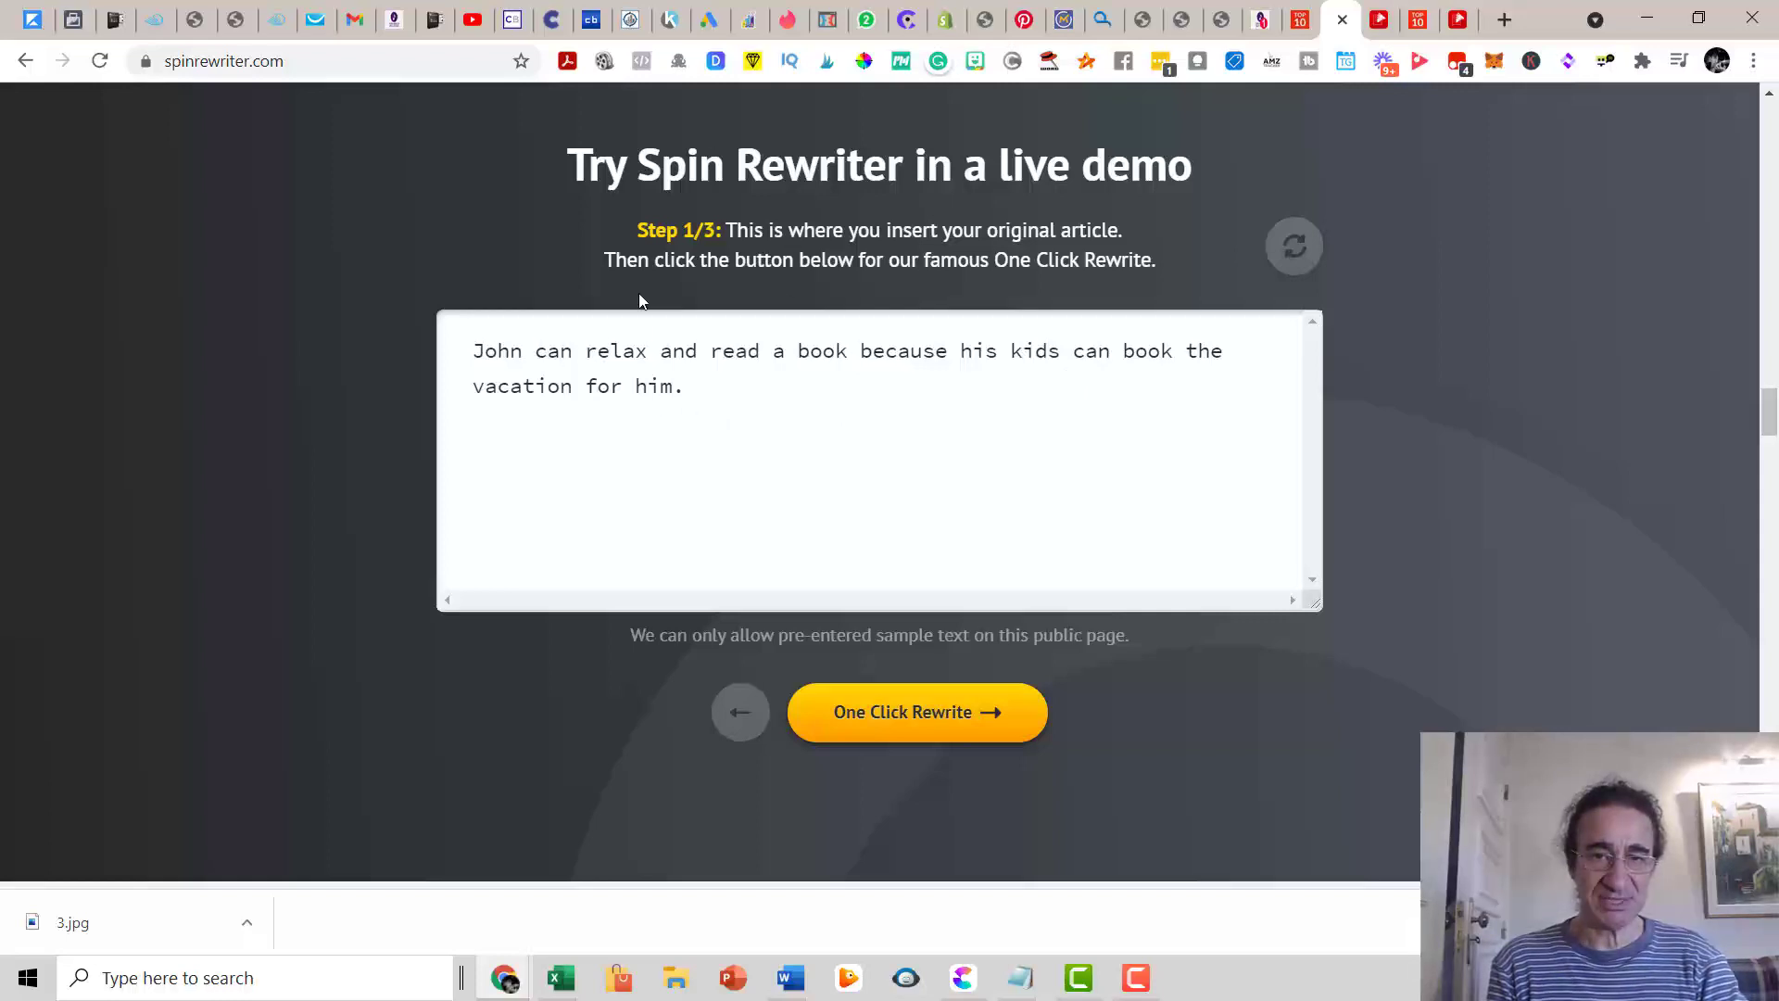
Step: Select the words 'can relax' and run One Click Rewrite on the sample sentence
drag(540, 351, 648, 352)
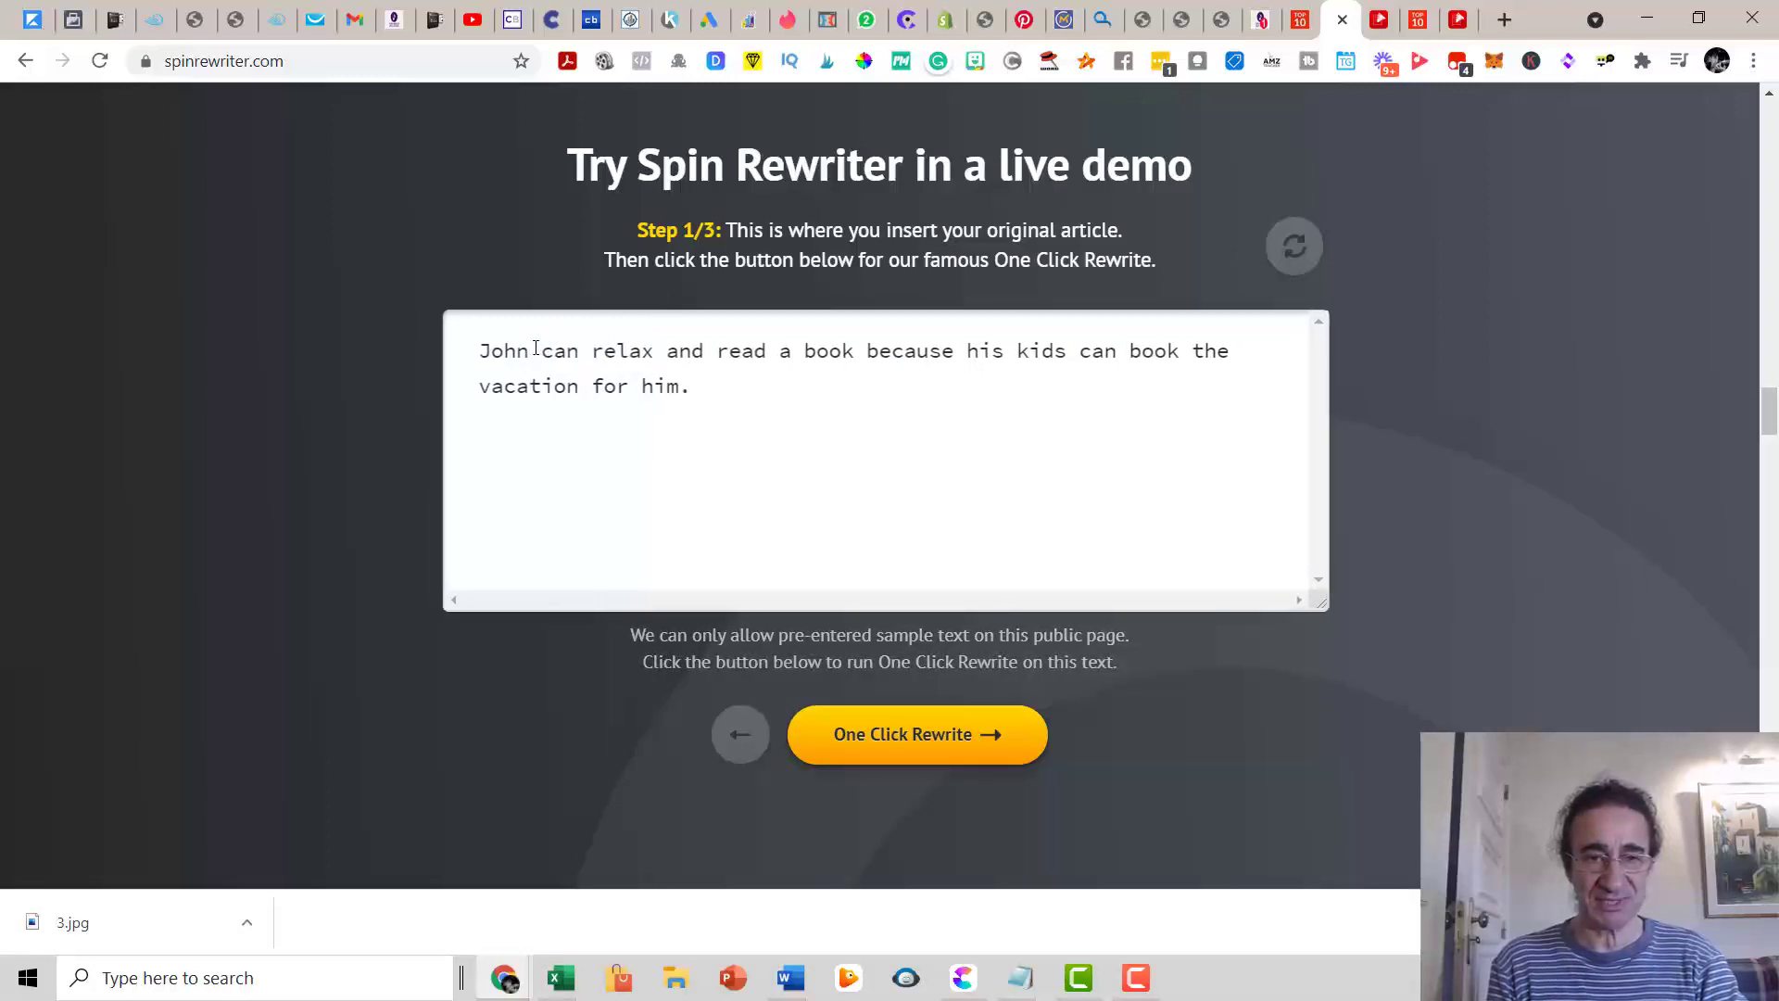
drag(537, 350, 658, 364)
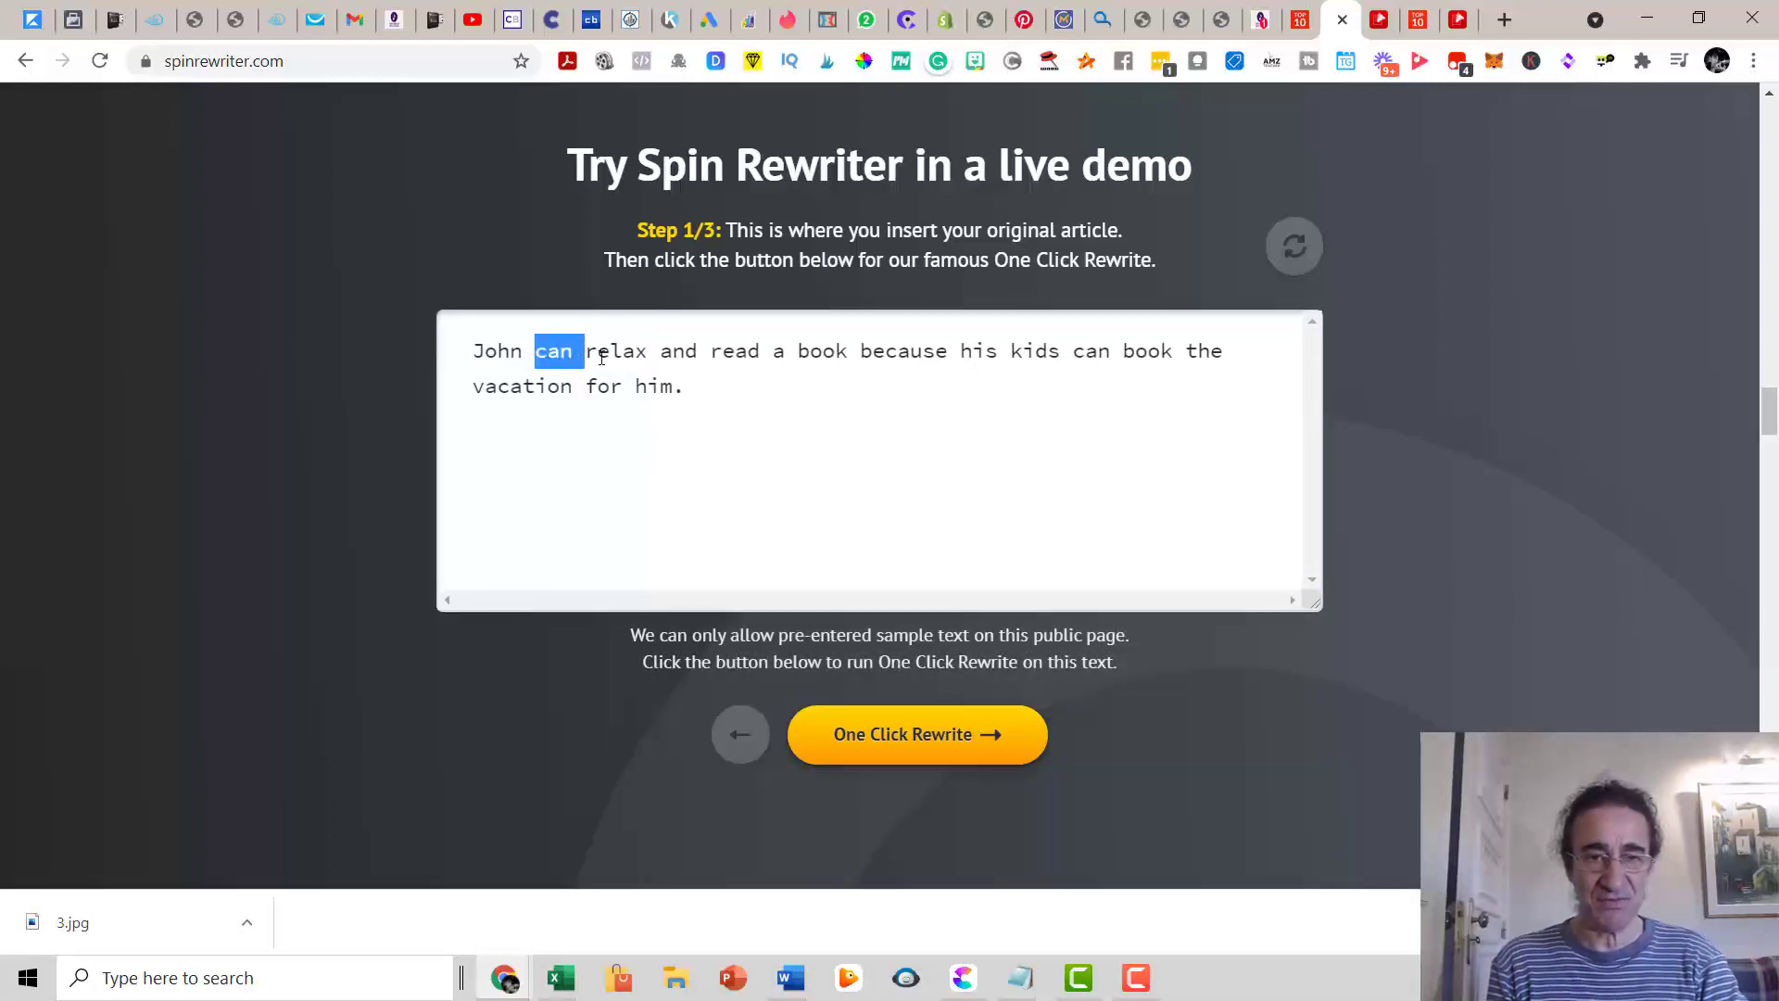
click(997, 748)
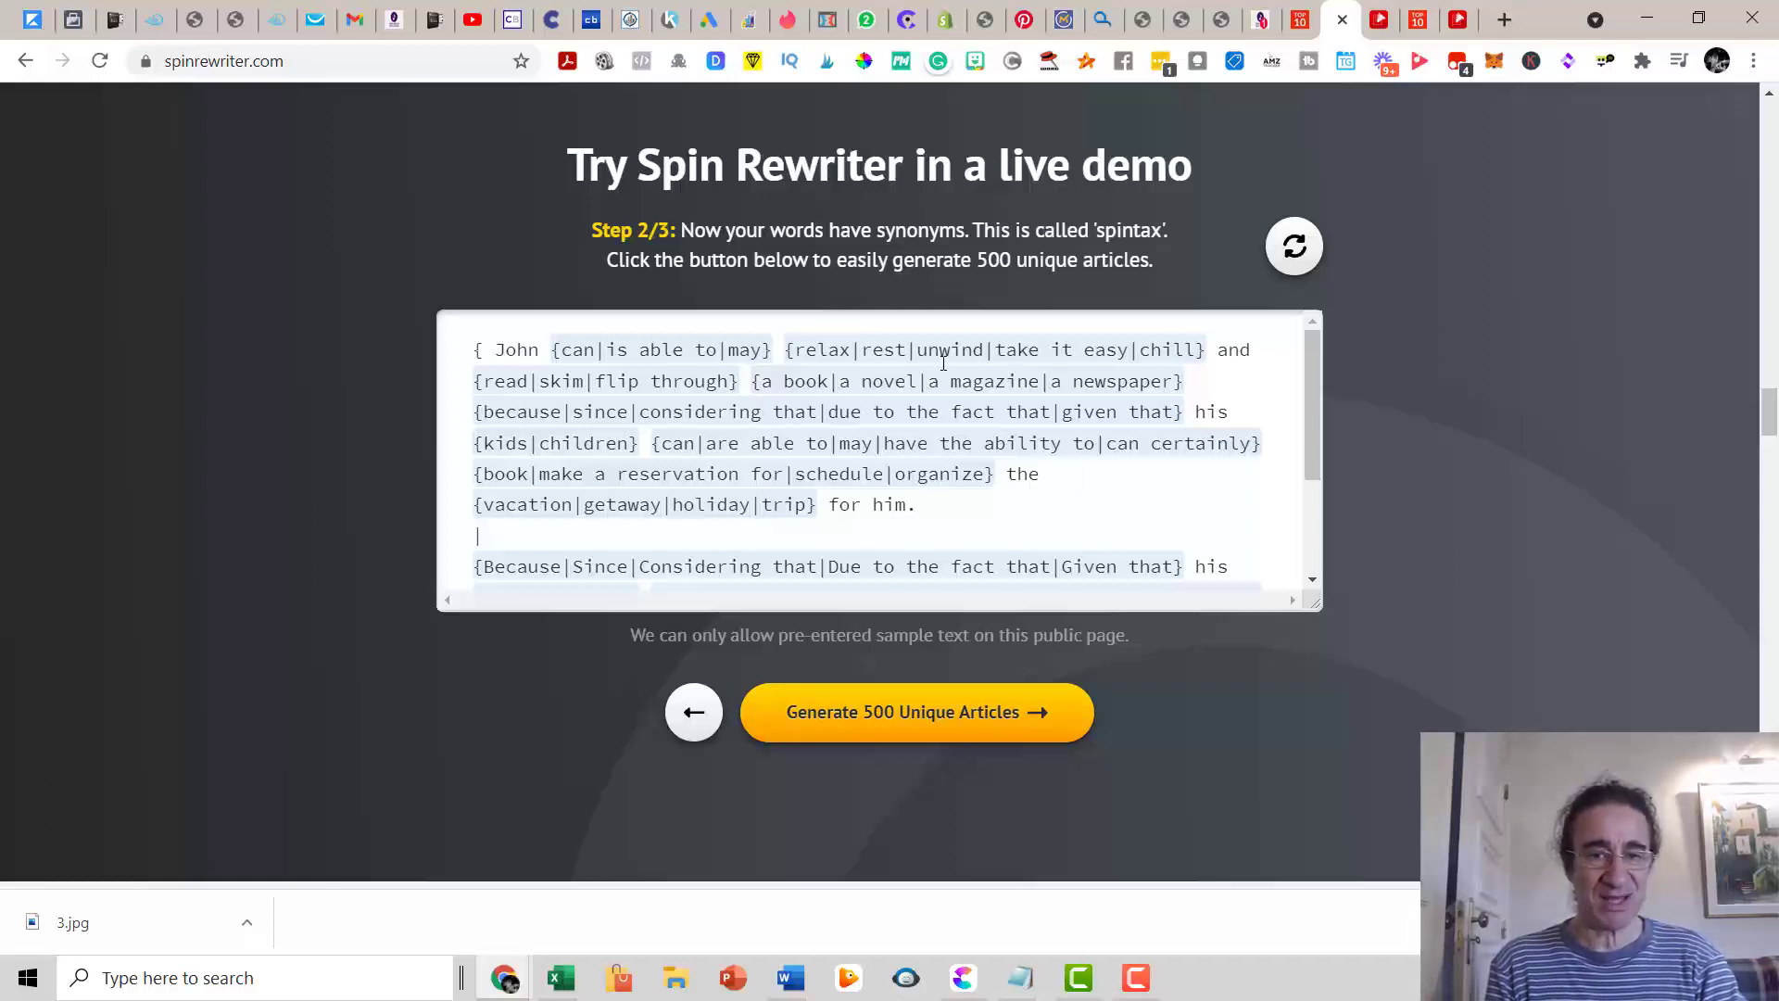
drag(1314, 435, 1304, 538)
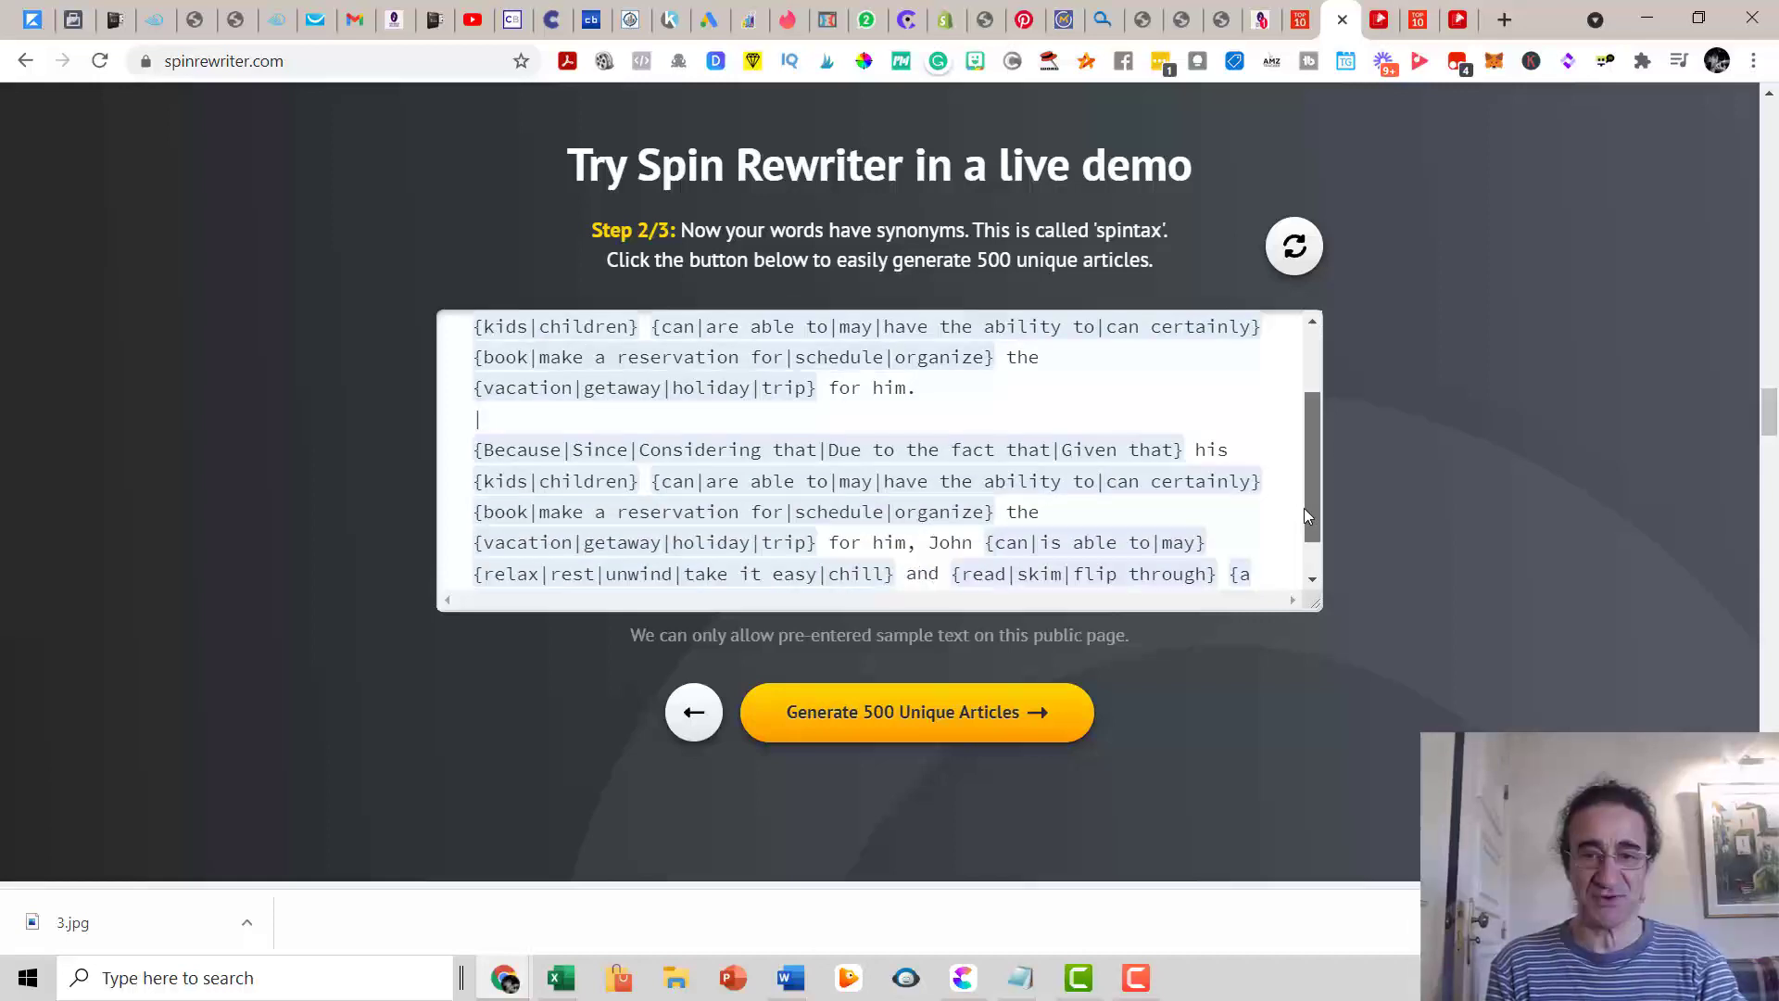
Step: Generate 500 unique articles from the spintax and download them as a zip
click(914, 728)
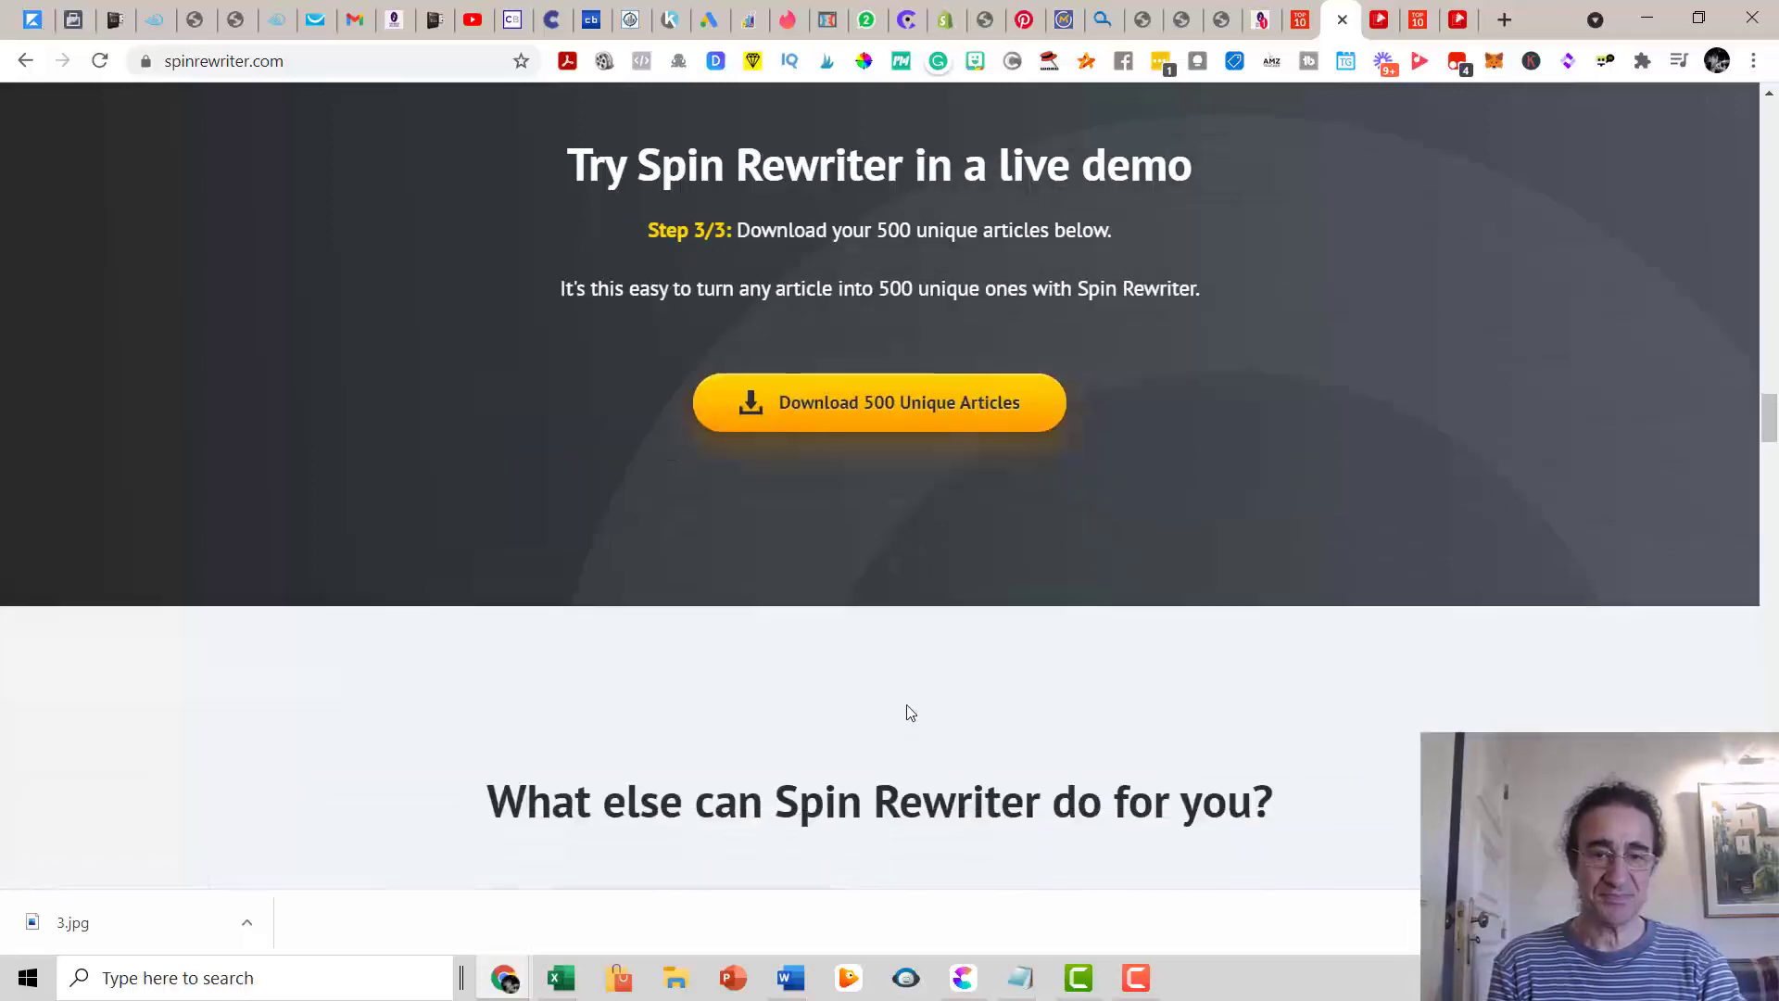
scroll(946, 574, down, 5)
scroll(899, 509, up, 5)
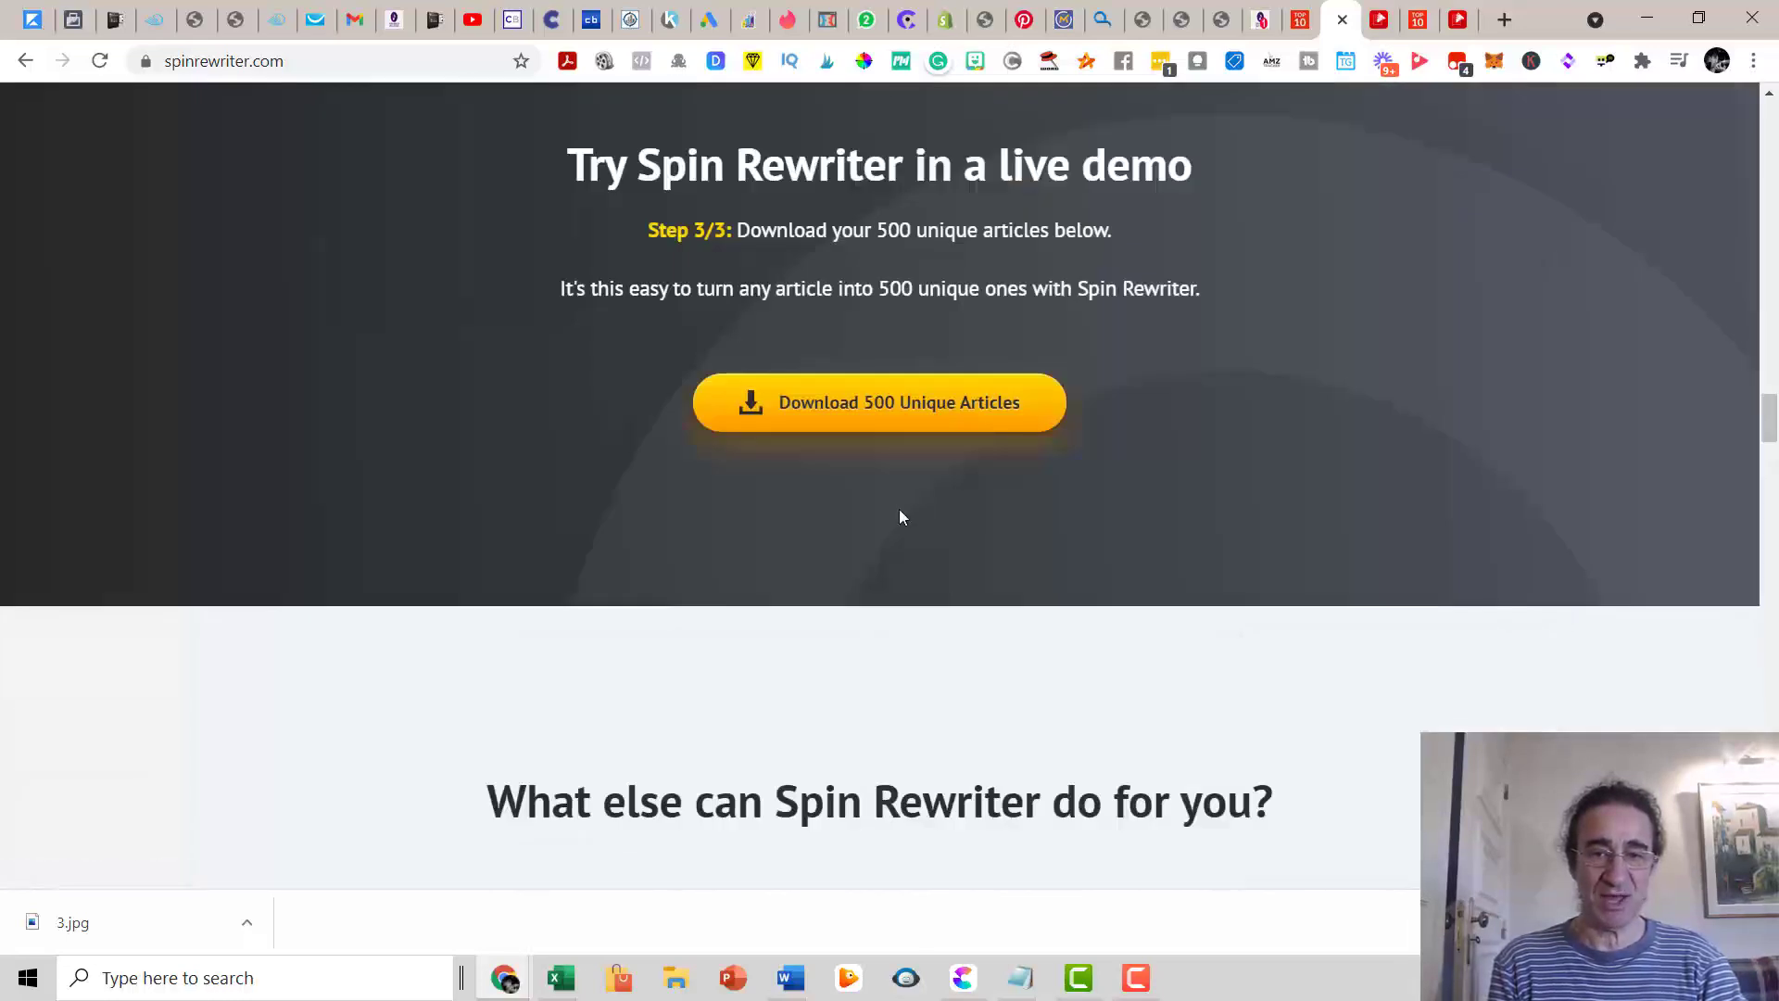
click(884, 414)
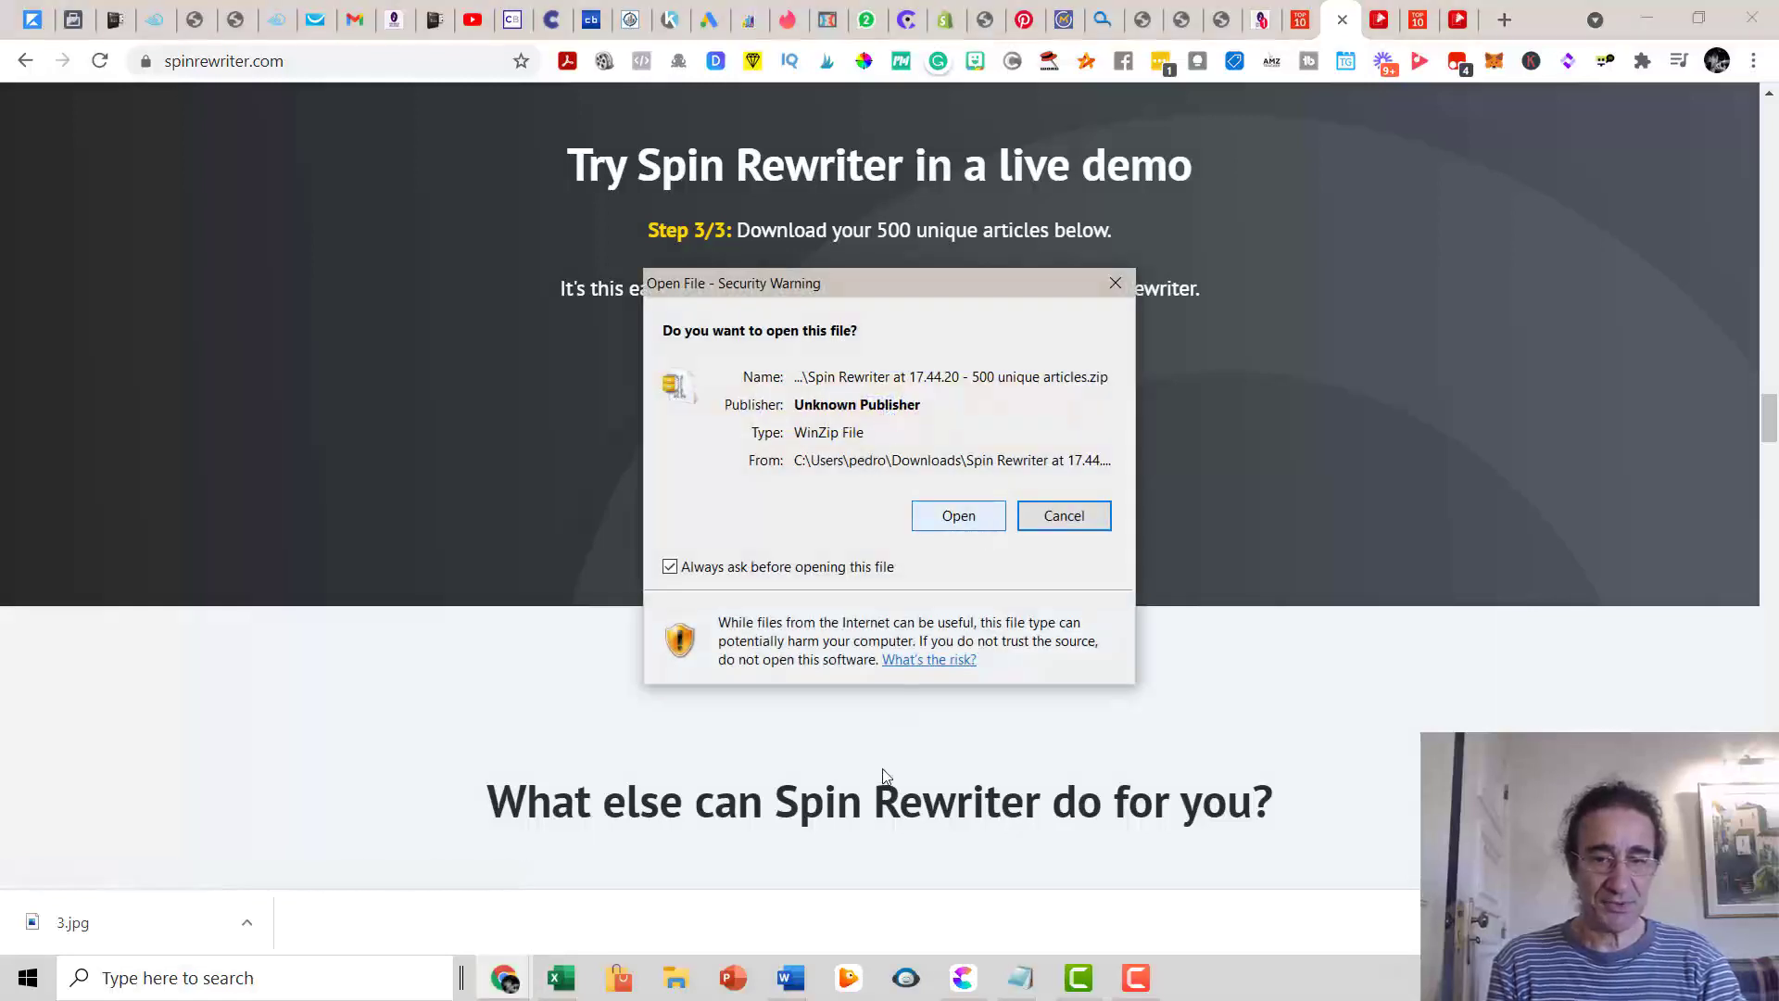
Step: Dismiss the security warning and locate the downloaded Spin Rewriter zip in Downloads
click(1064, 515)
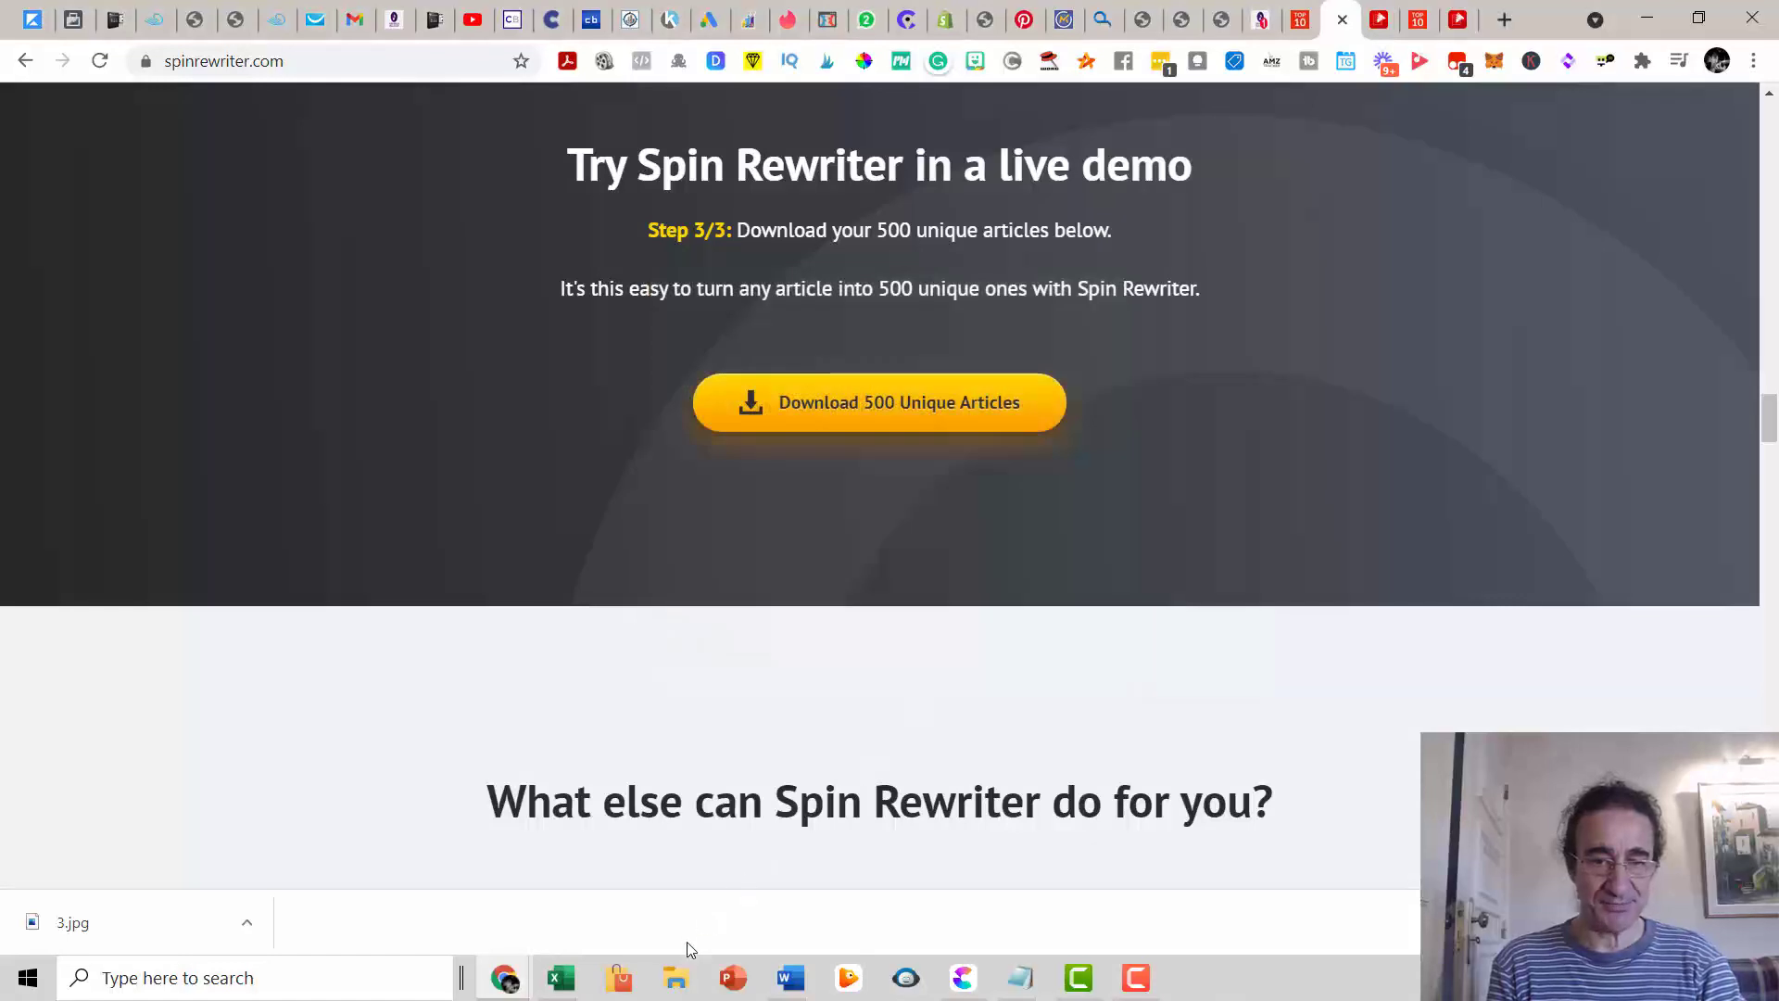
click(677, 985)
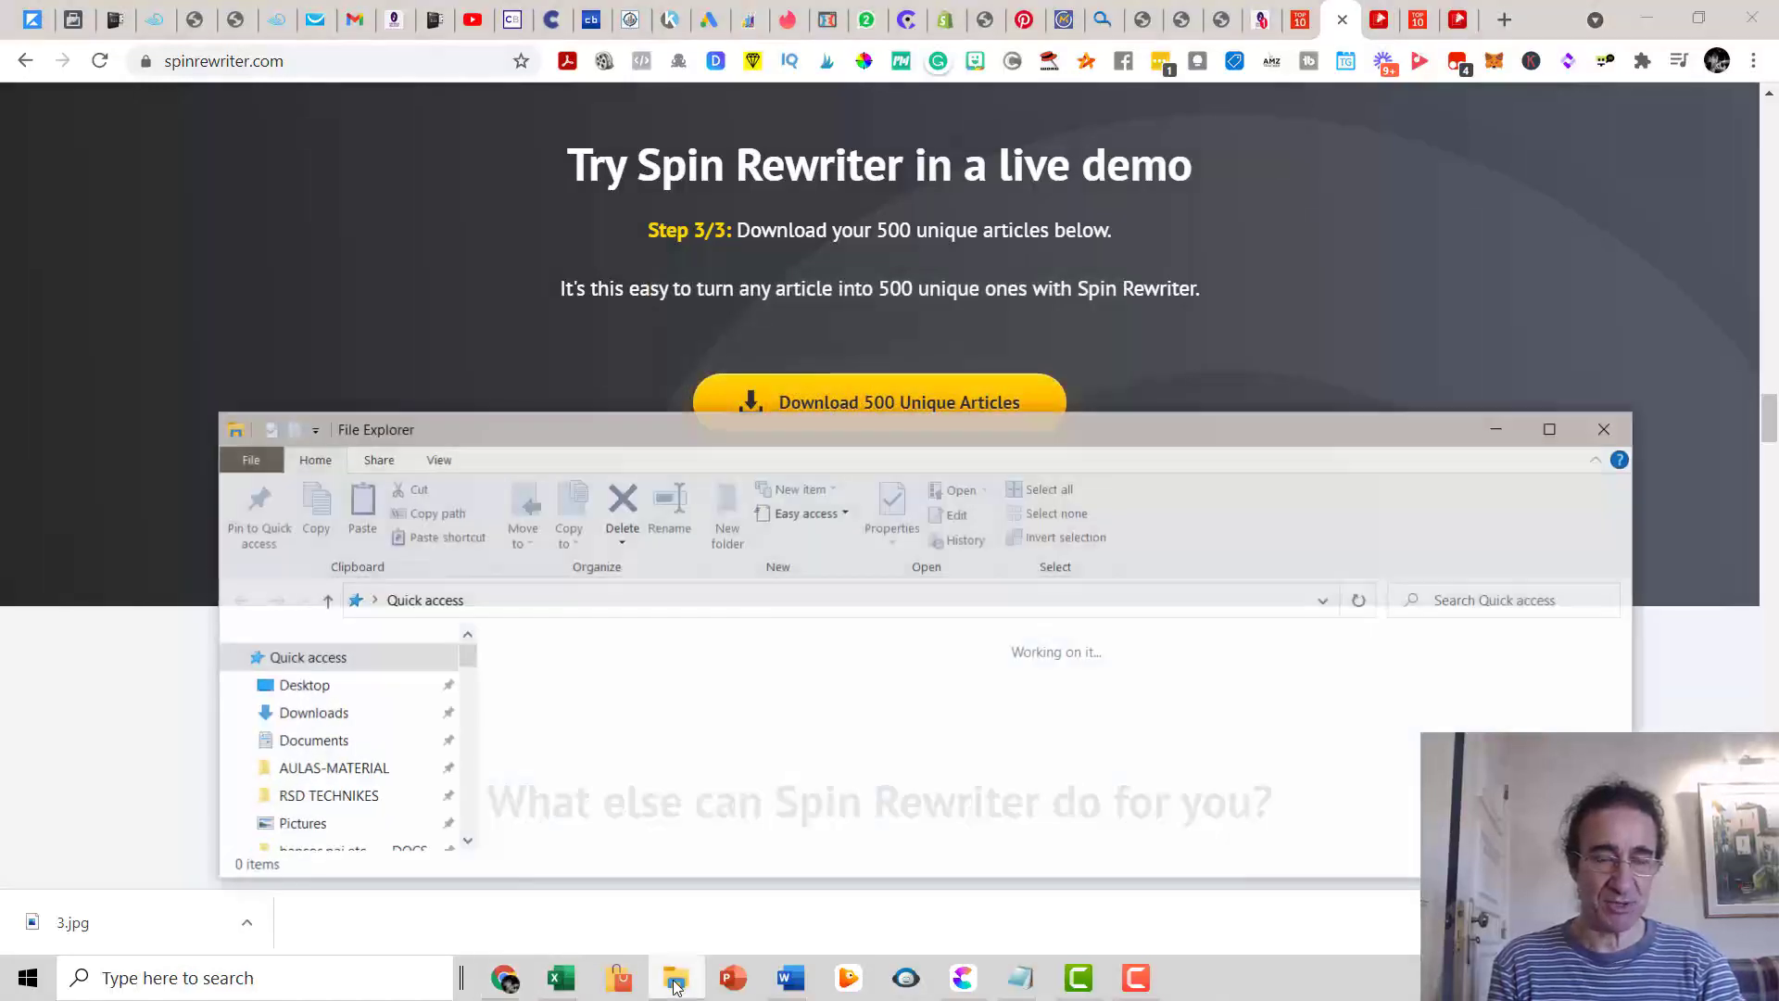
click(337, 713)
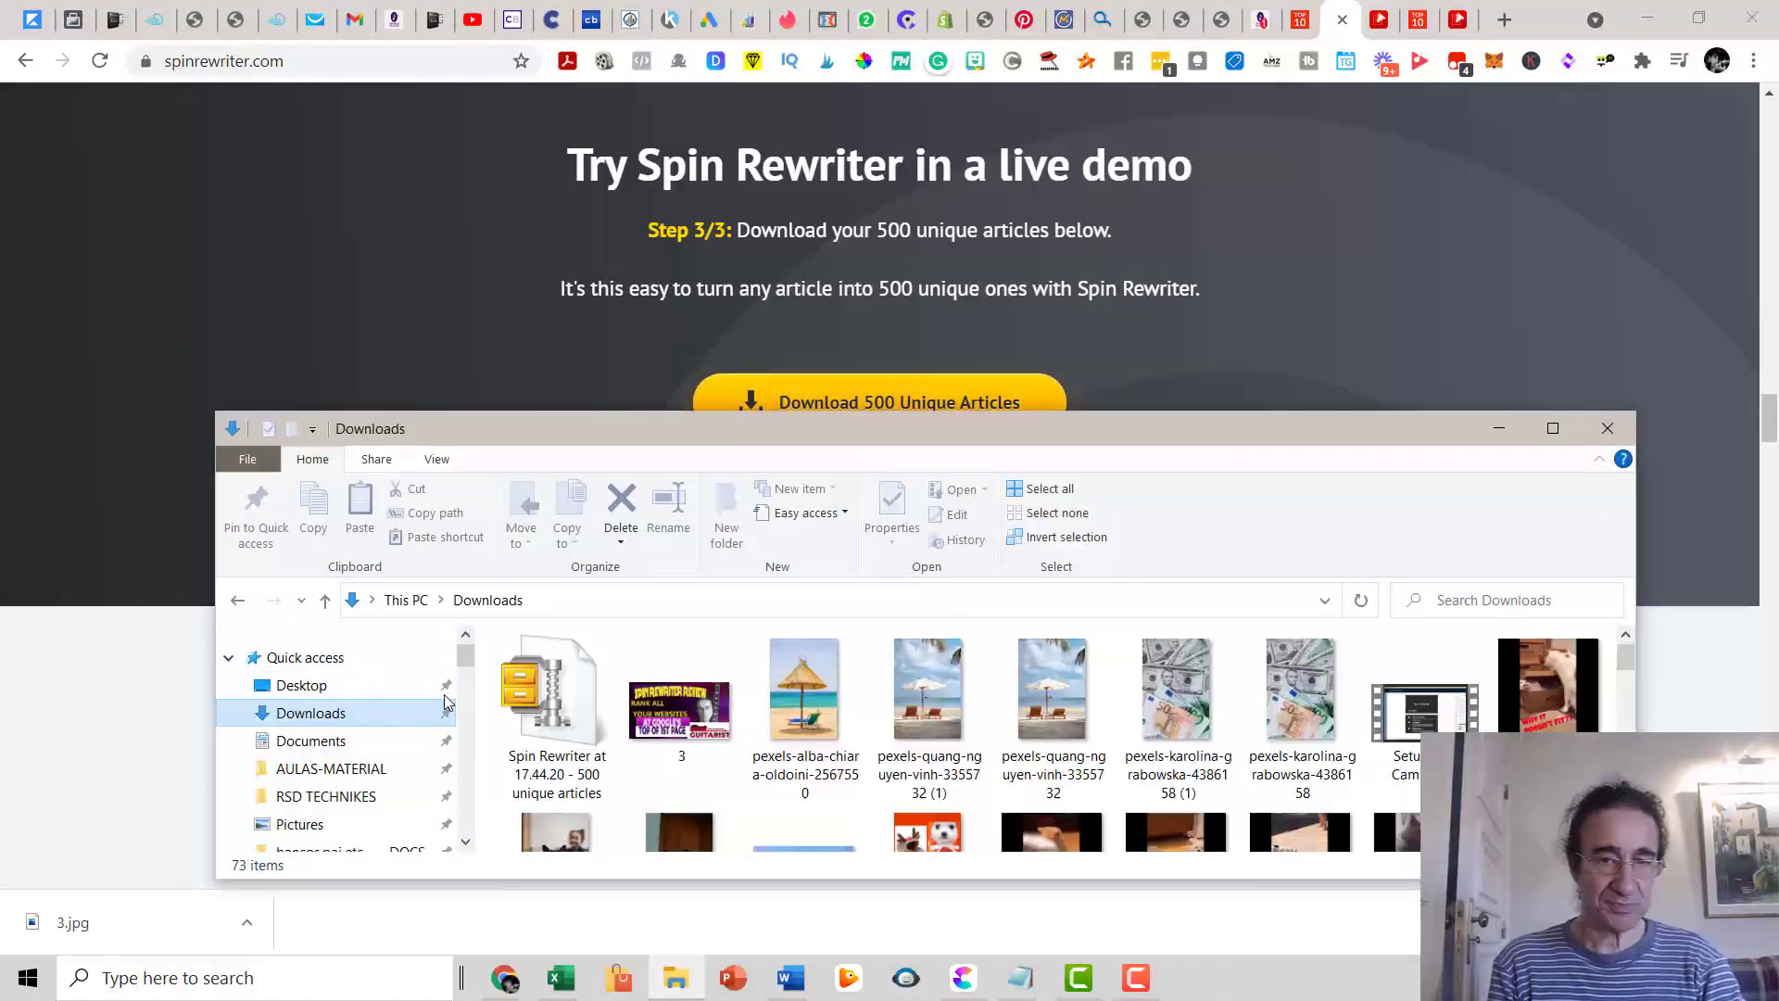
click(509, 719)
Step: Open the zip with BreeZip via its right-click Open with menu and confirm
right_click(536, 718)
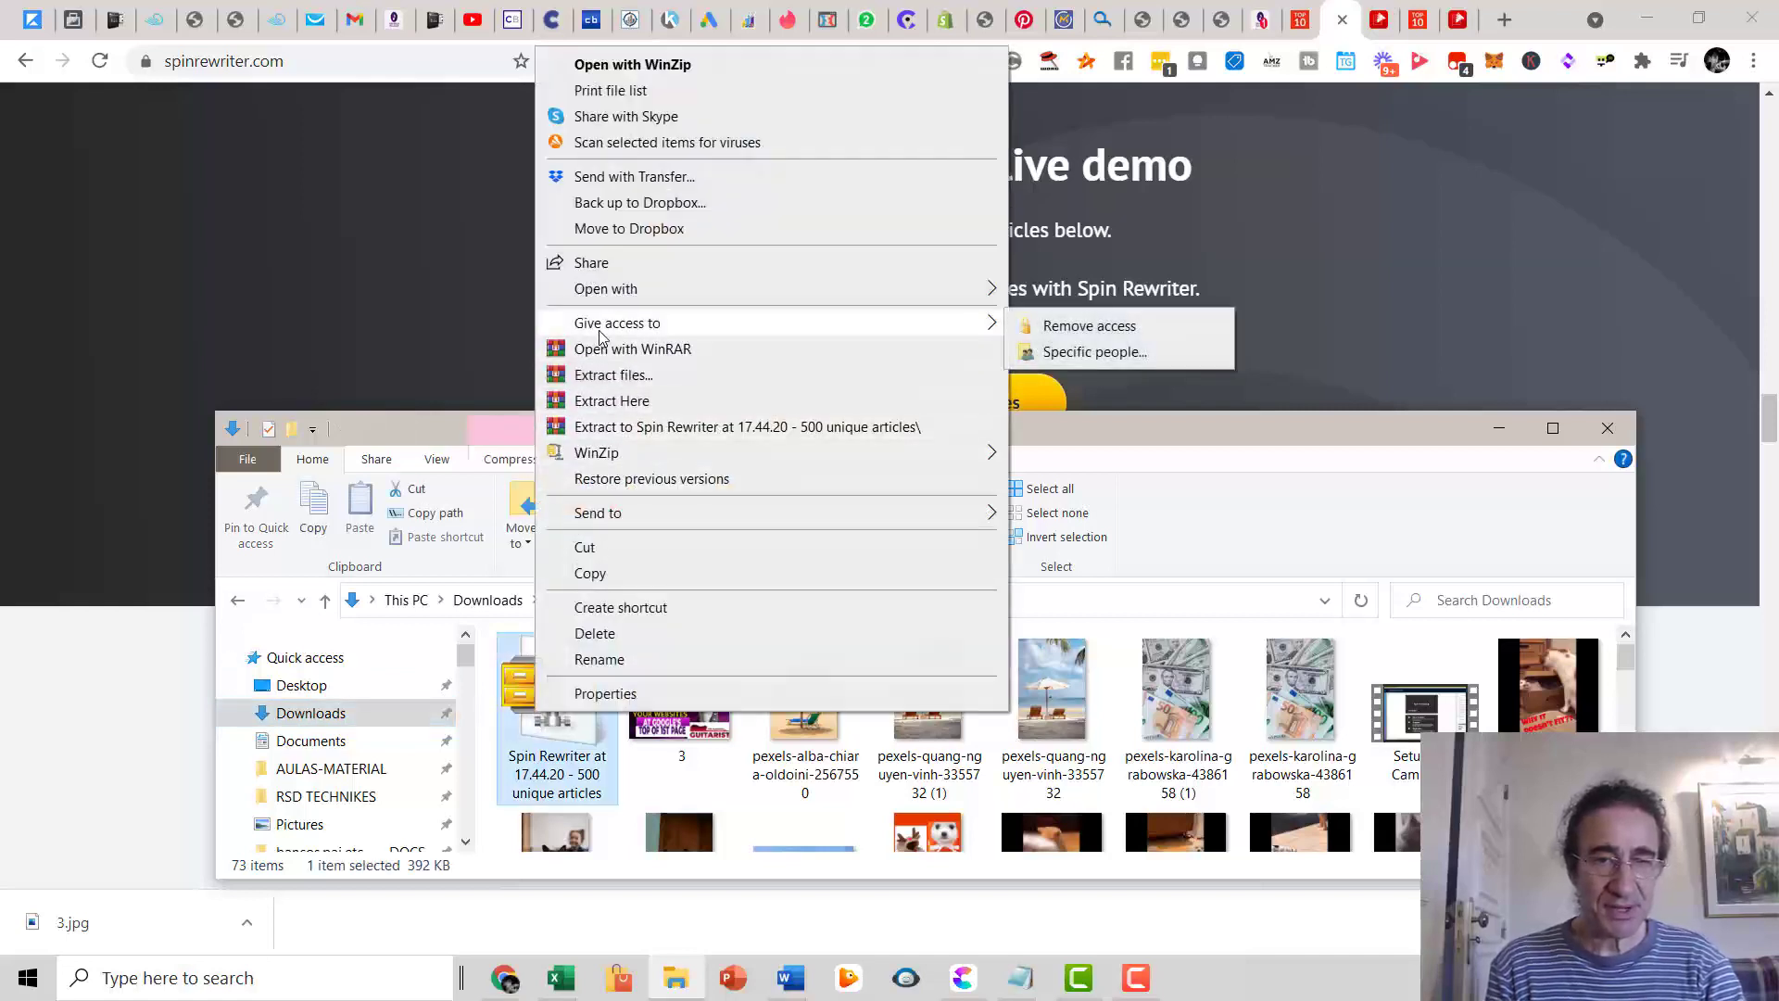
mouse_move(766, 288)
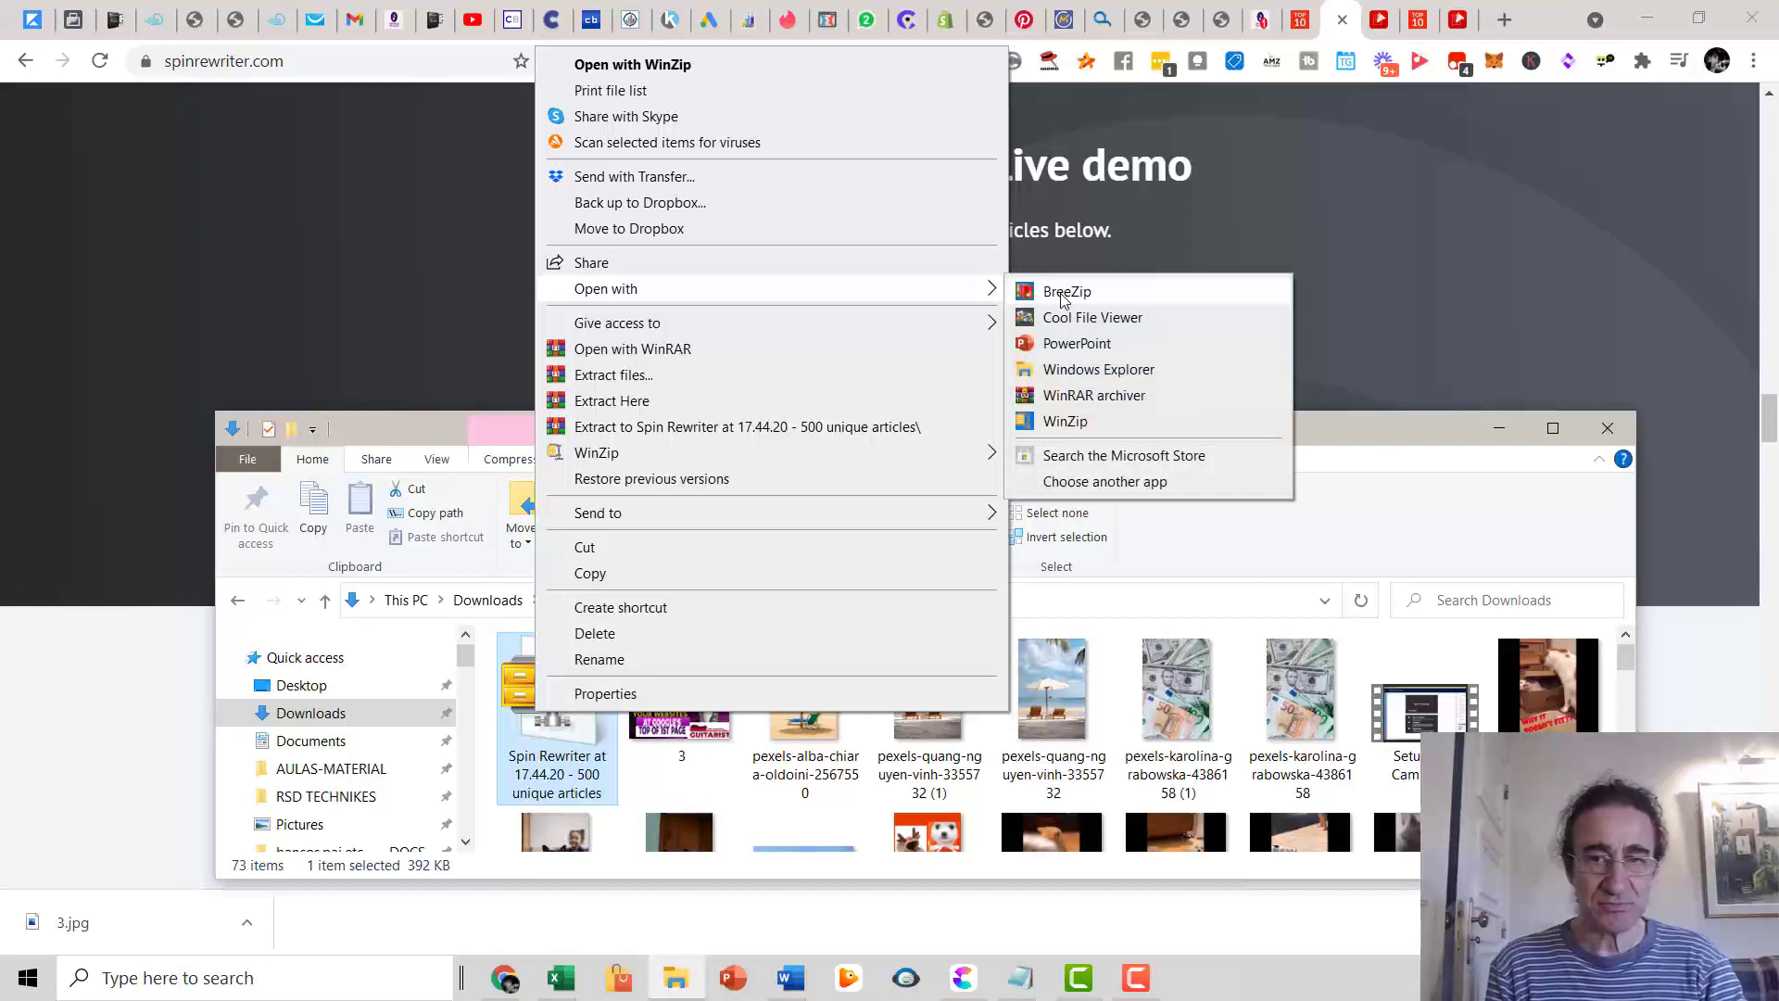
click(1064, 293)
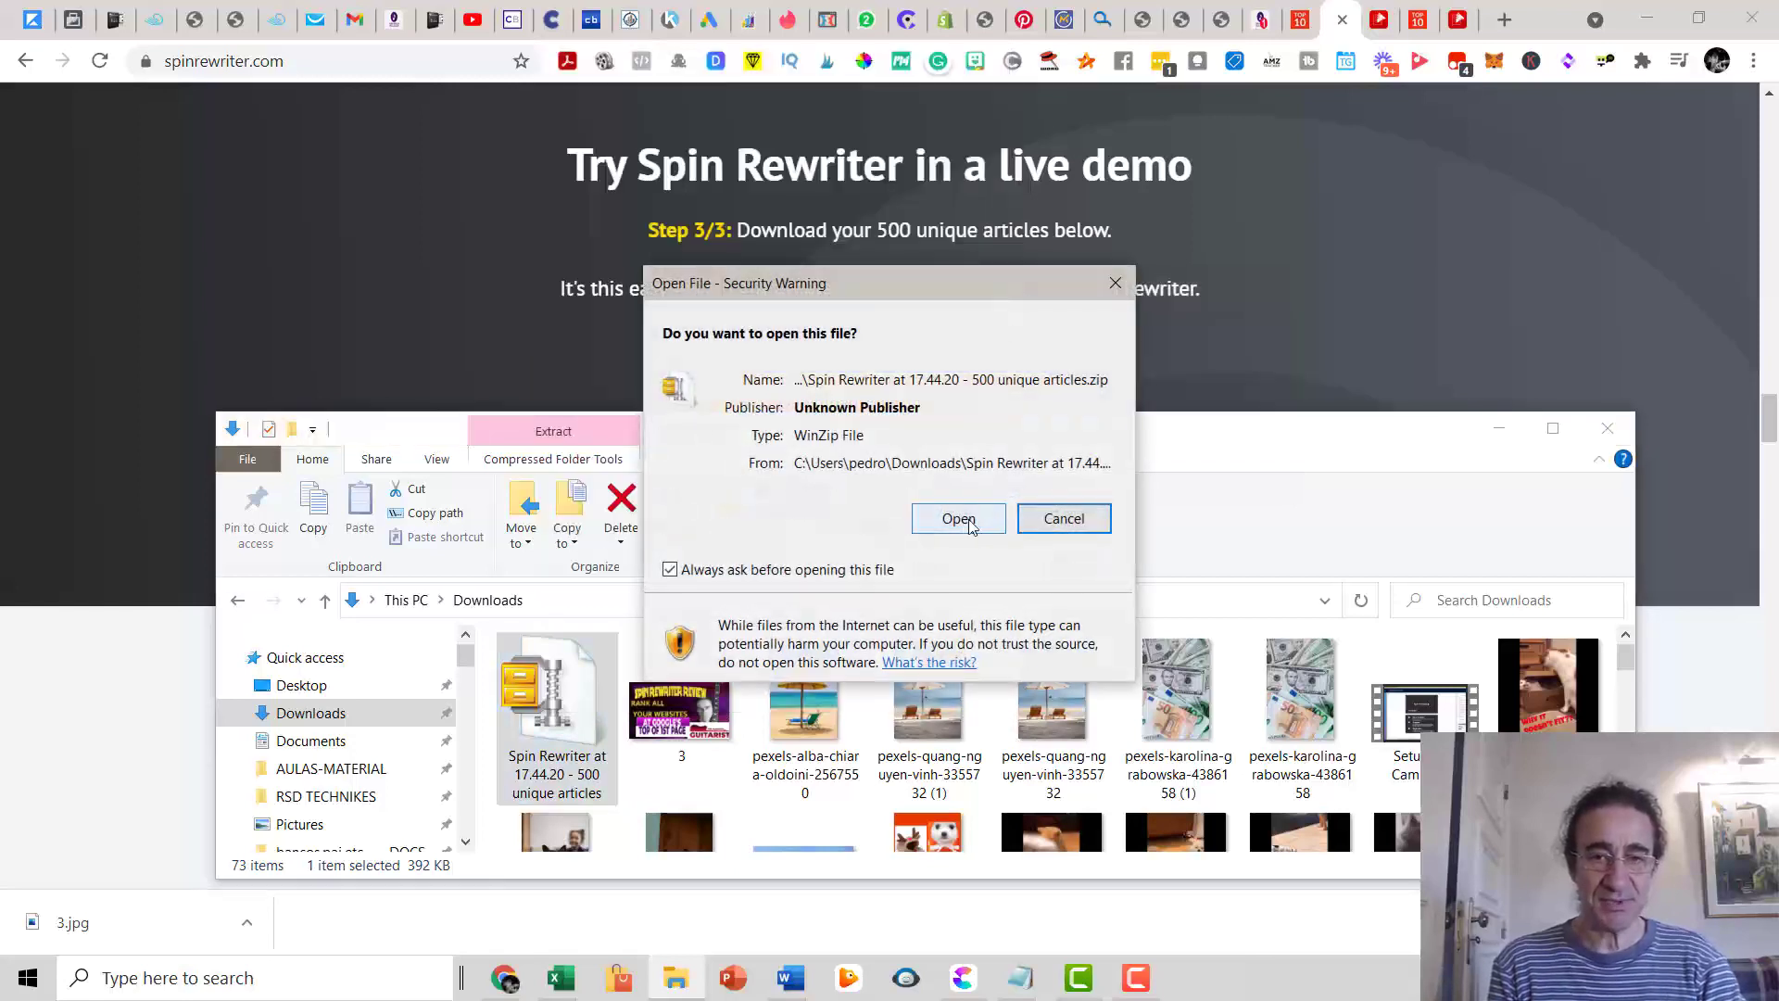
click(961, 524)
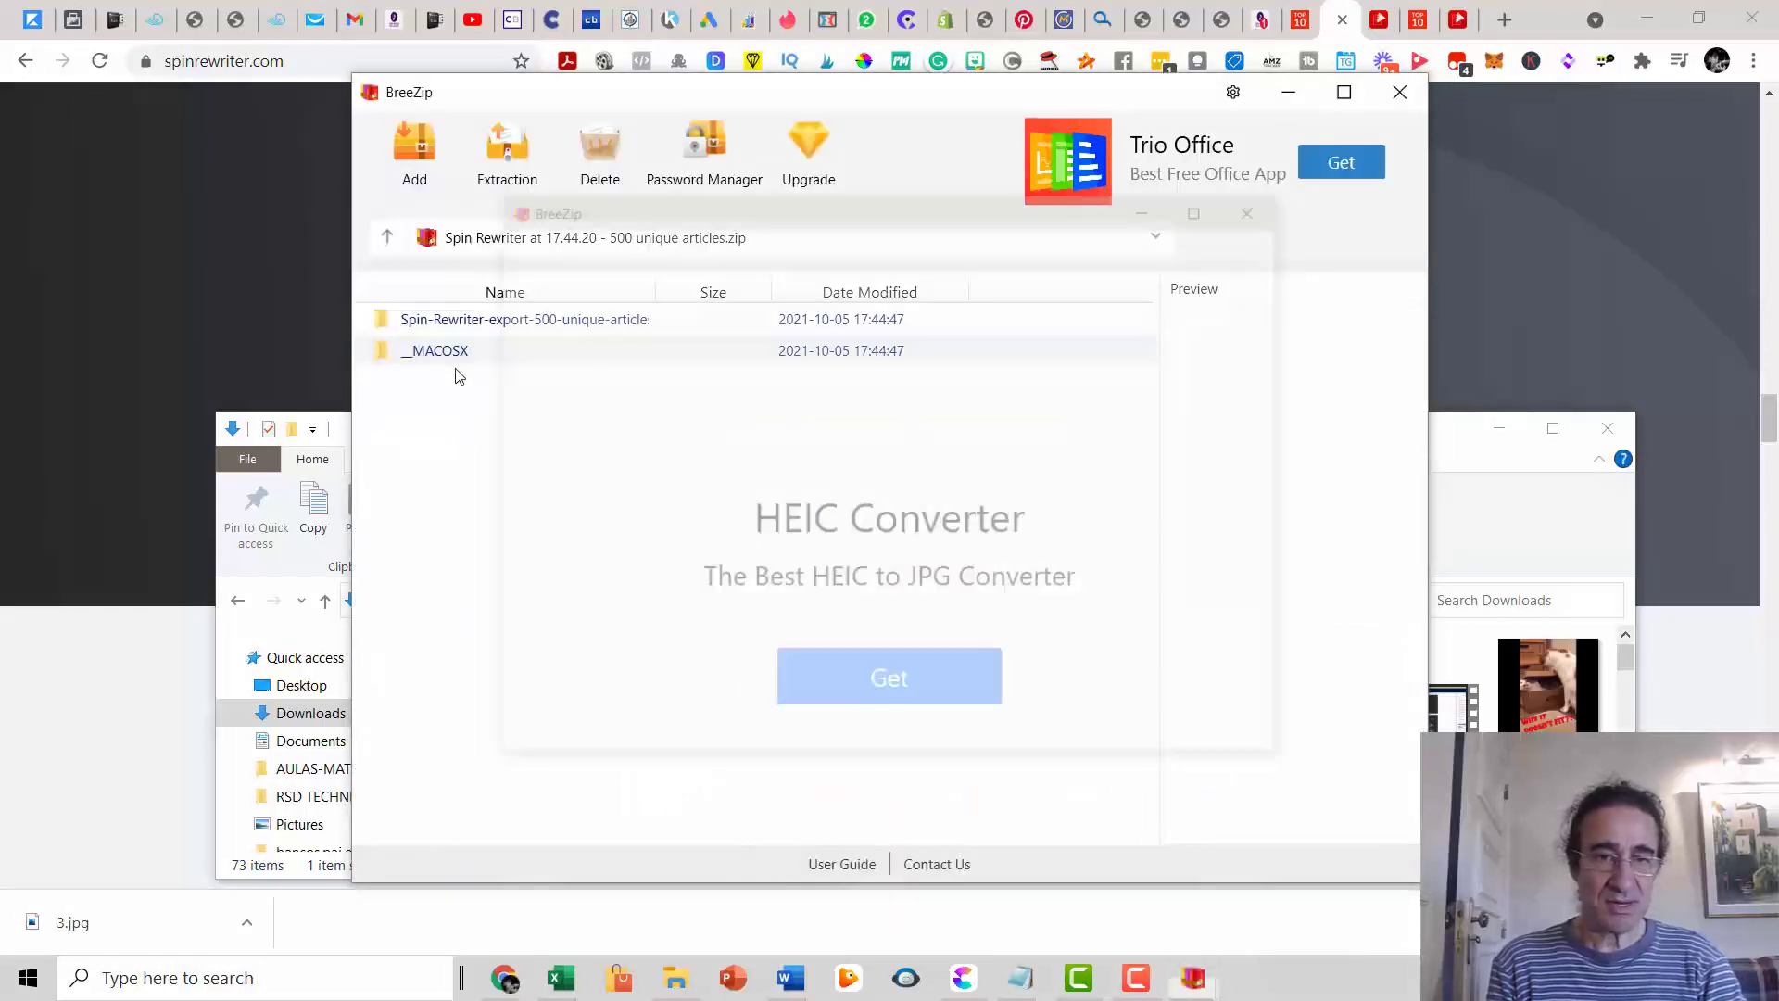
Step: Dismiss the HEIC ad, enter the exported articles folder and read the V291 article
click(1259, 206)
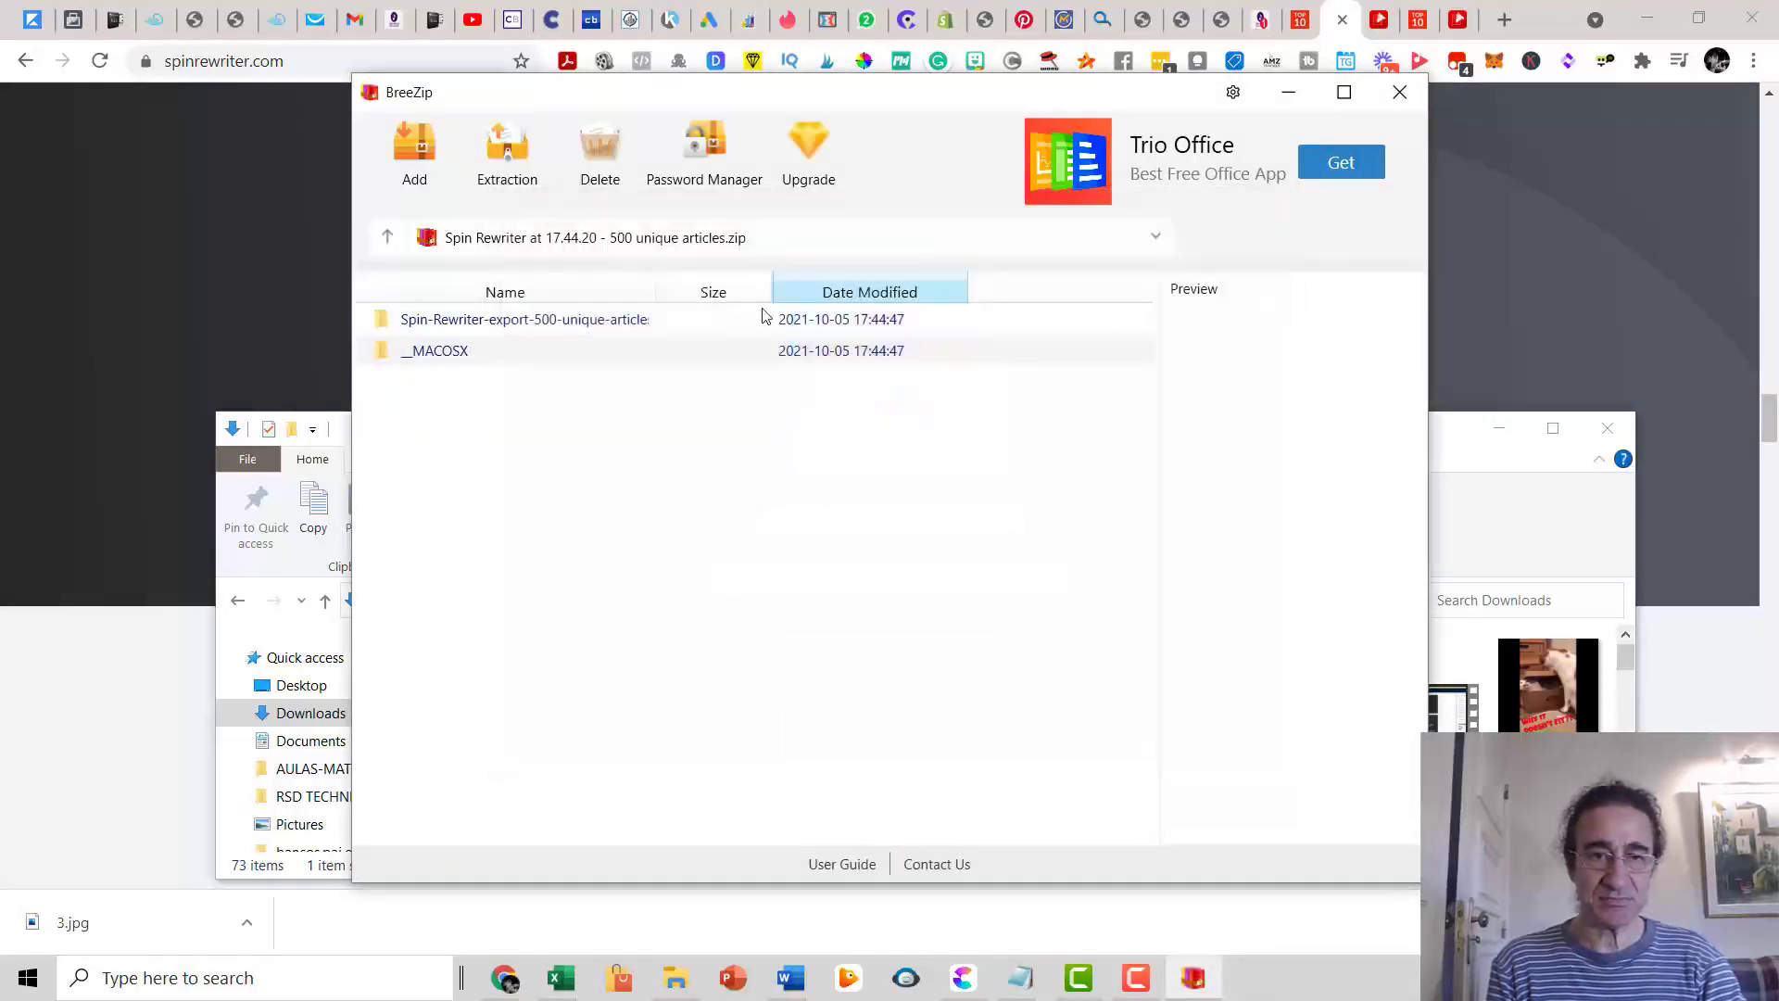
double_click(543, 335)
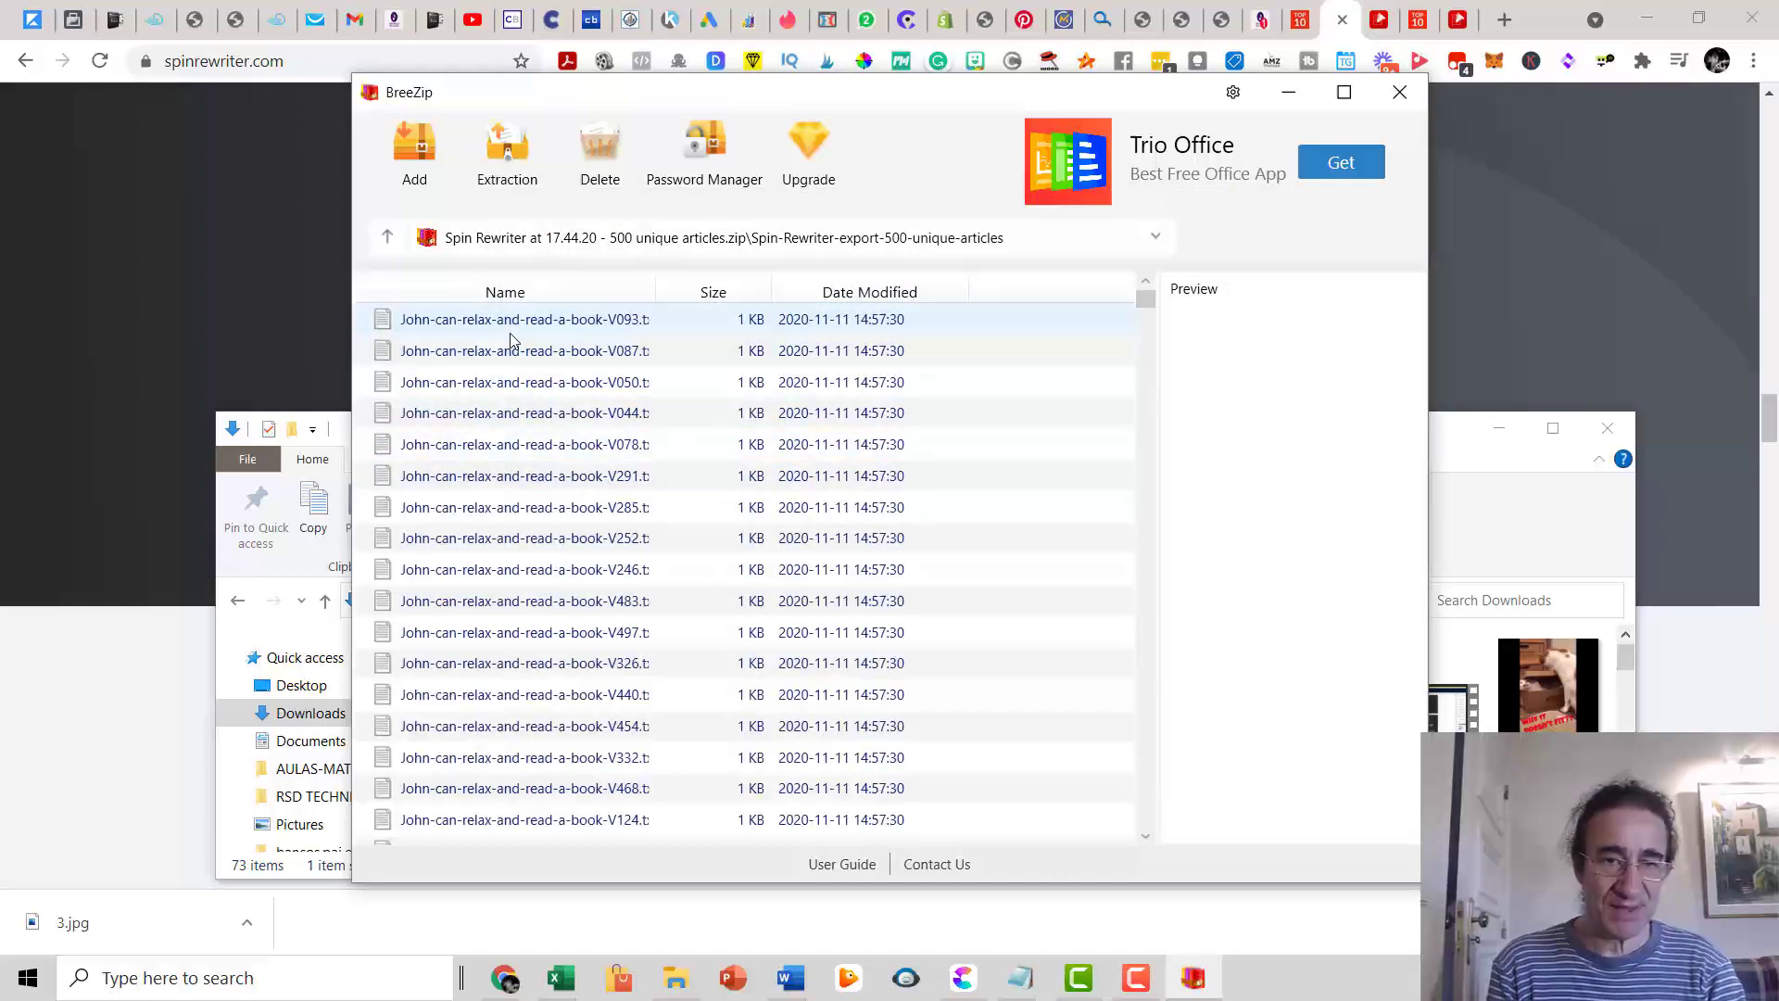
double_click(528, 480)
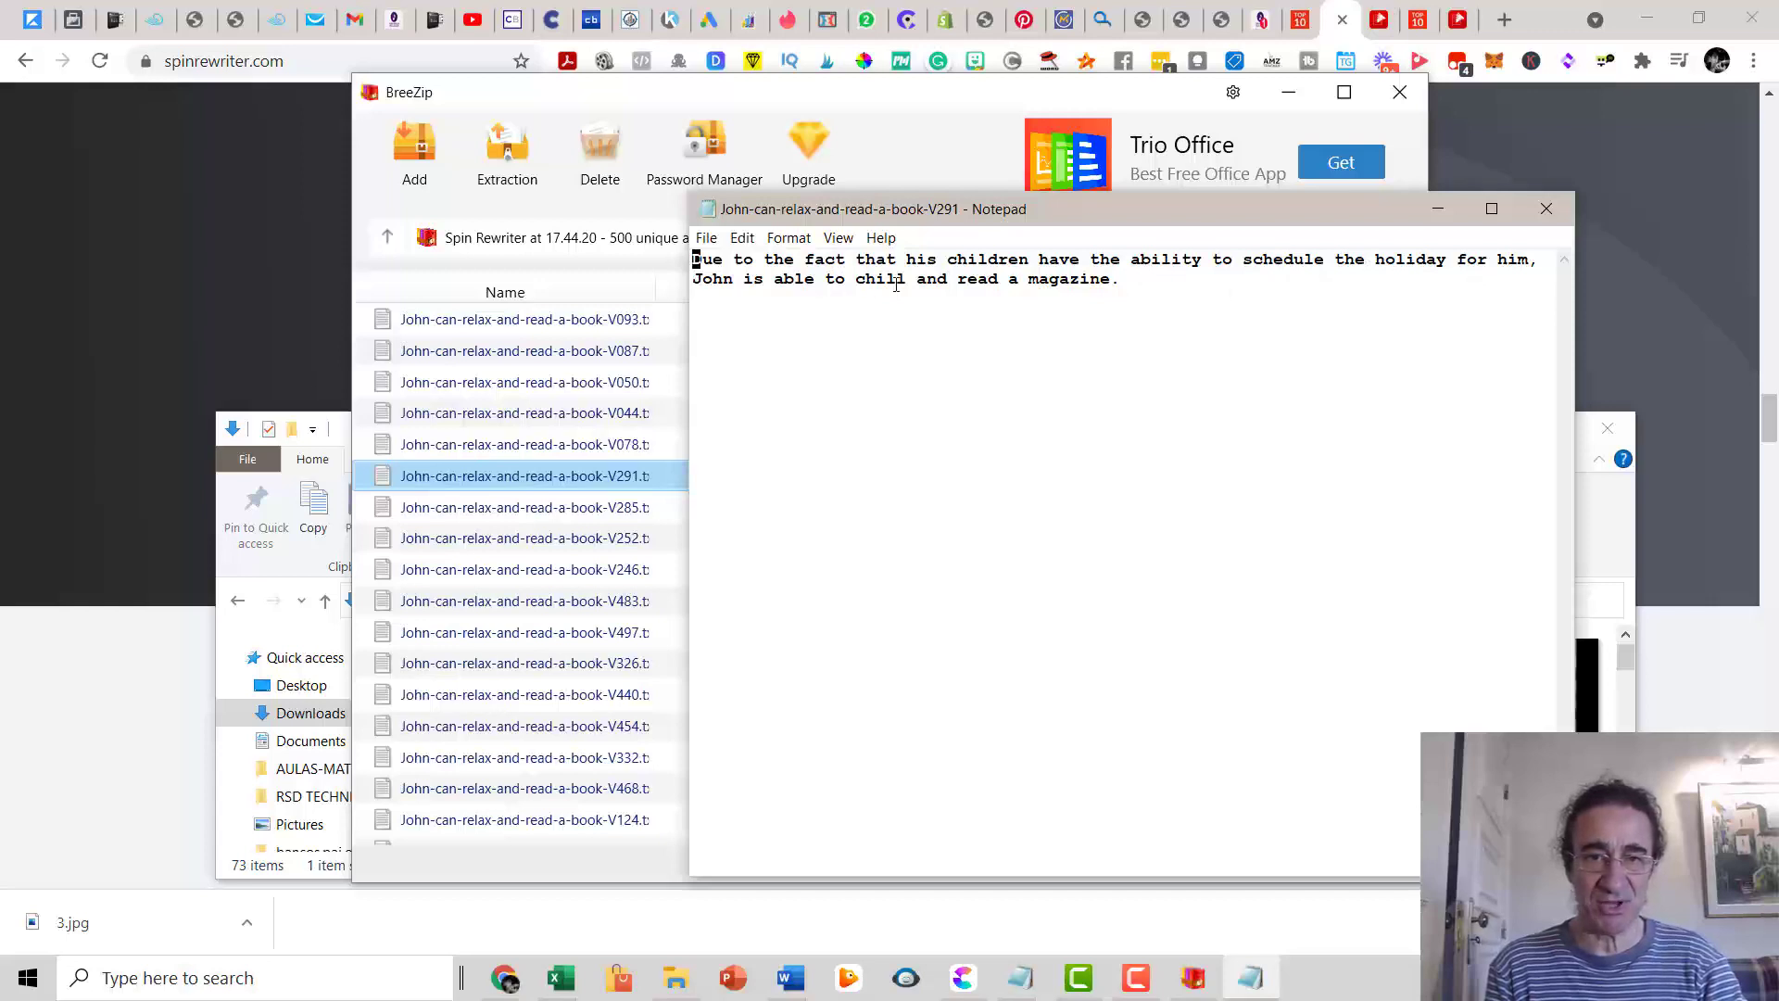
click(1547, 208)
Step: Read the V078 article file and return to the archive list
click(607, 445)
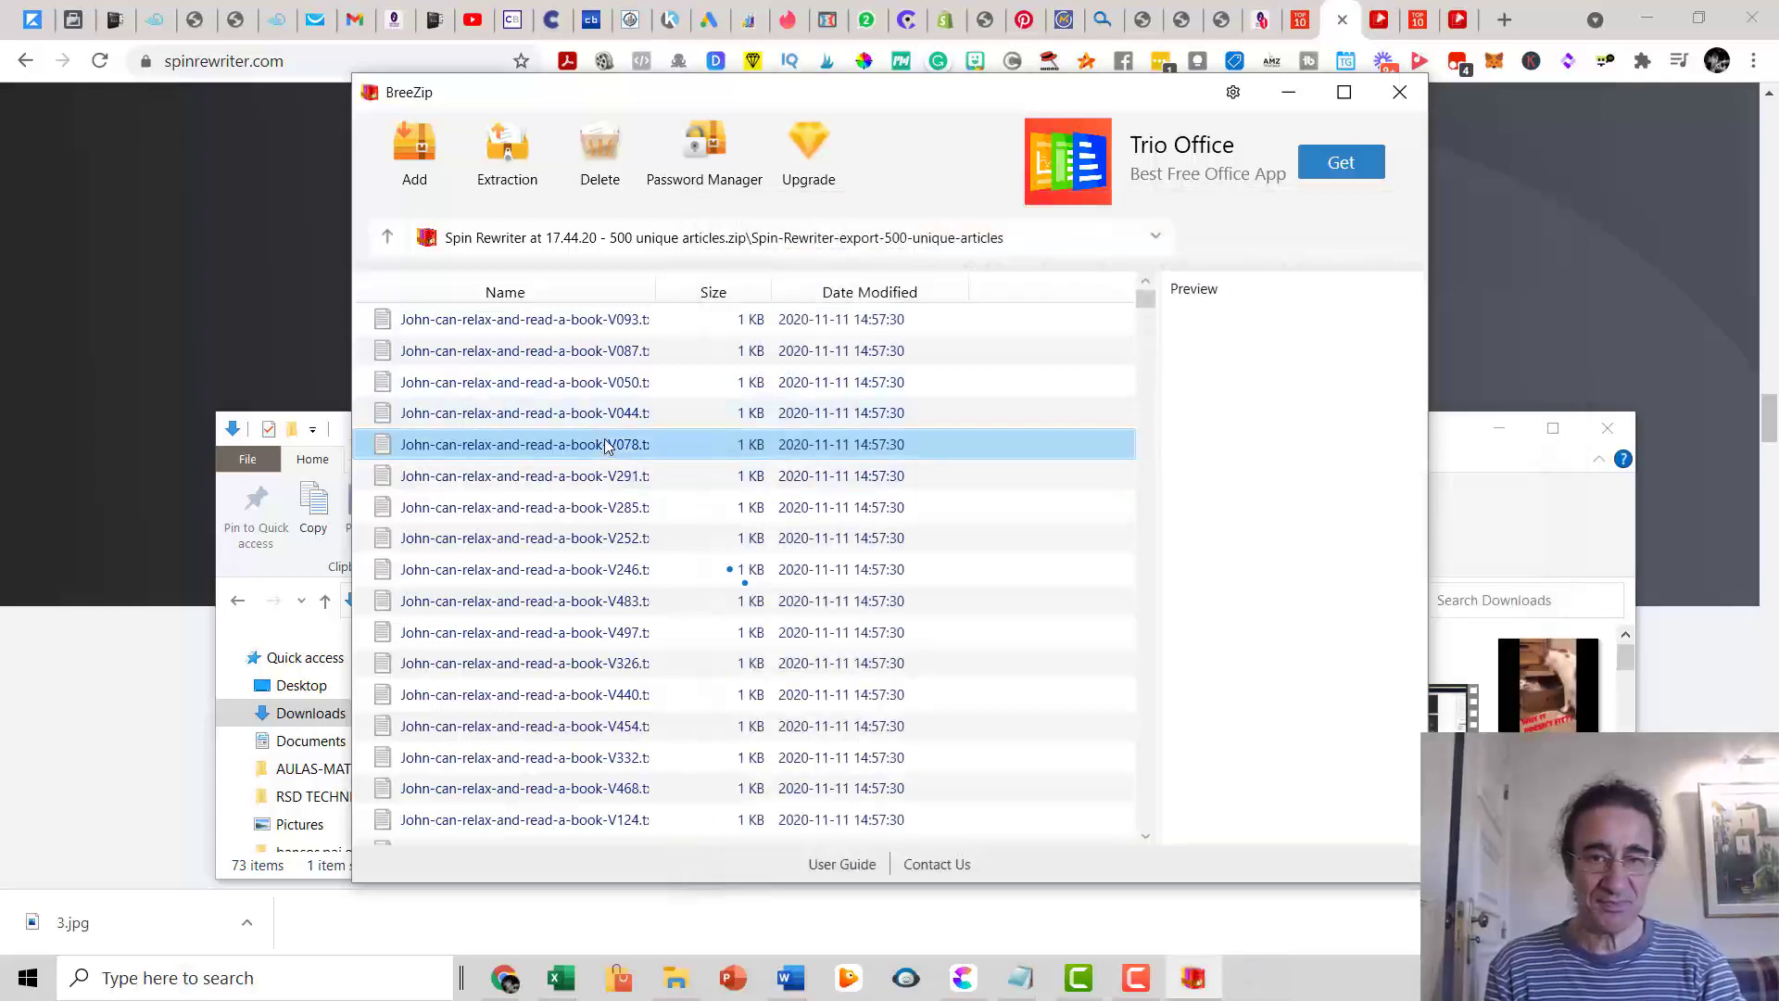
double_click(606, 445)
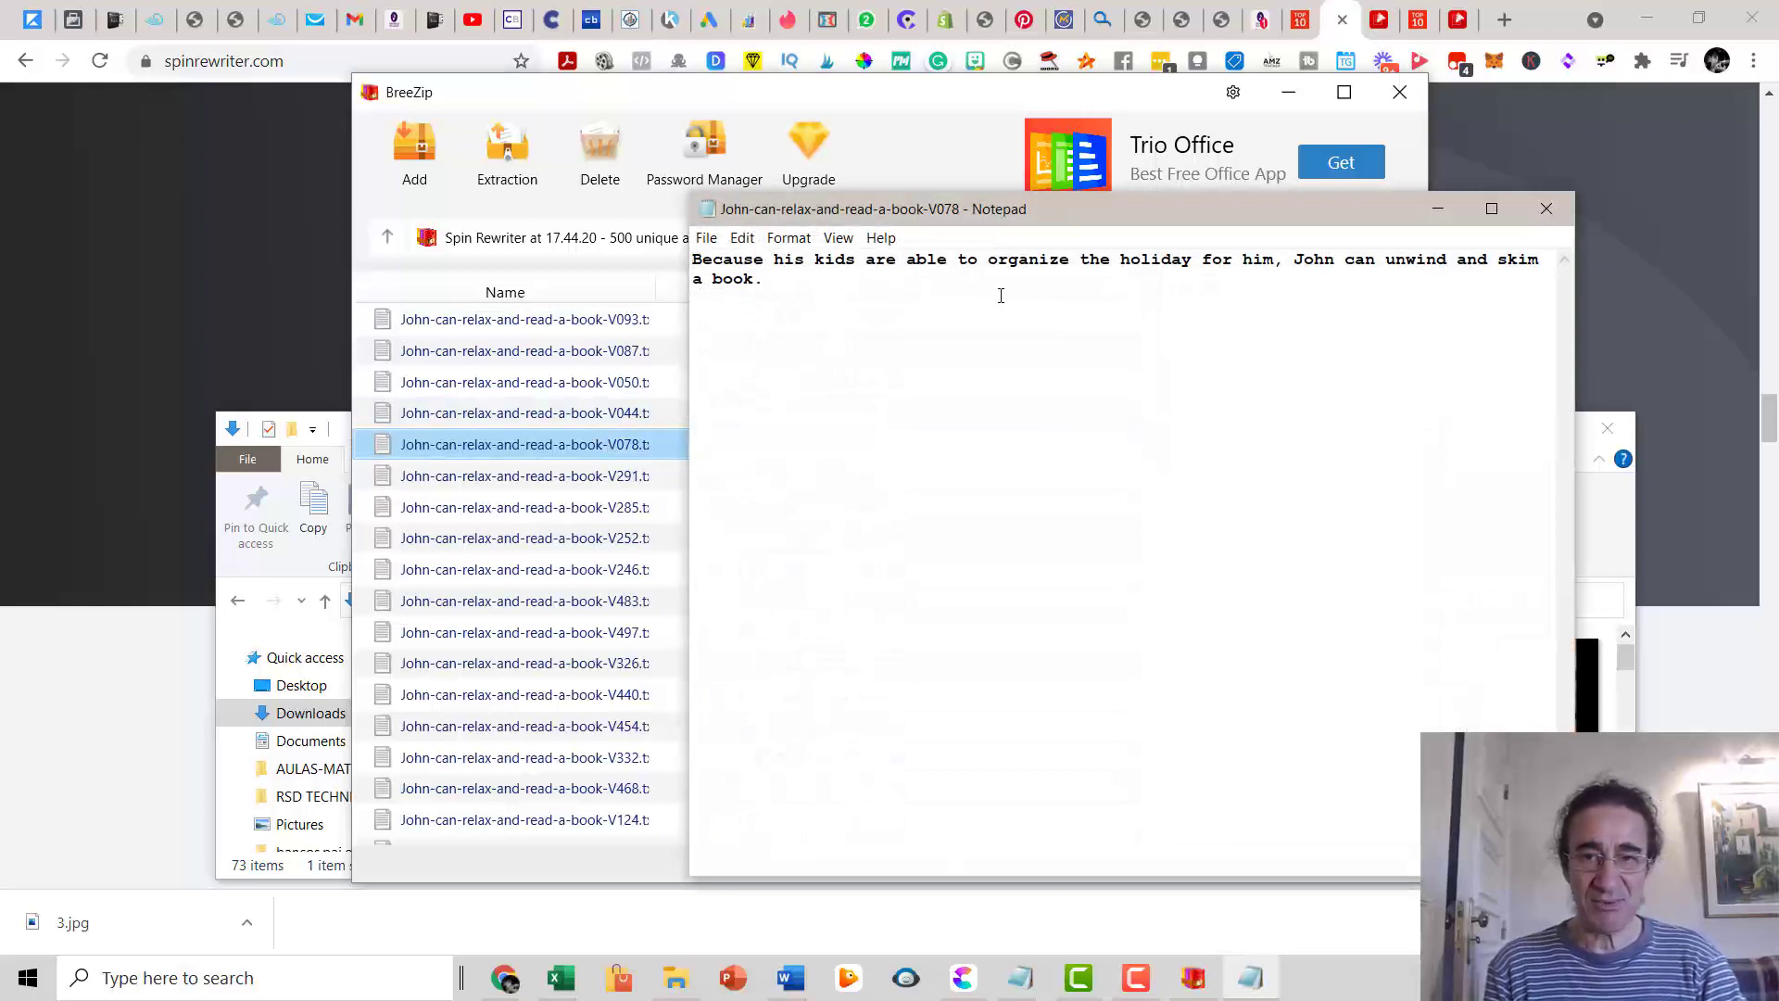
click(1547, 209)
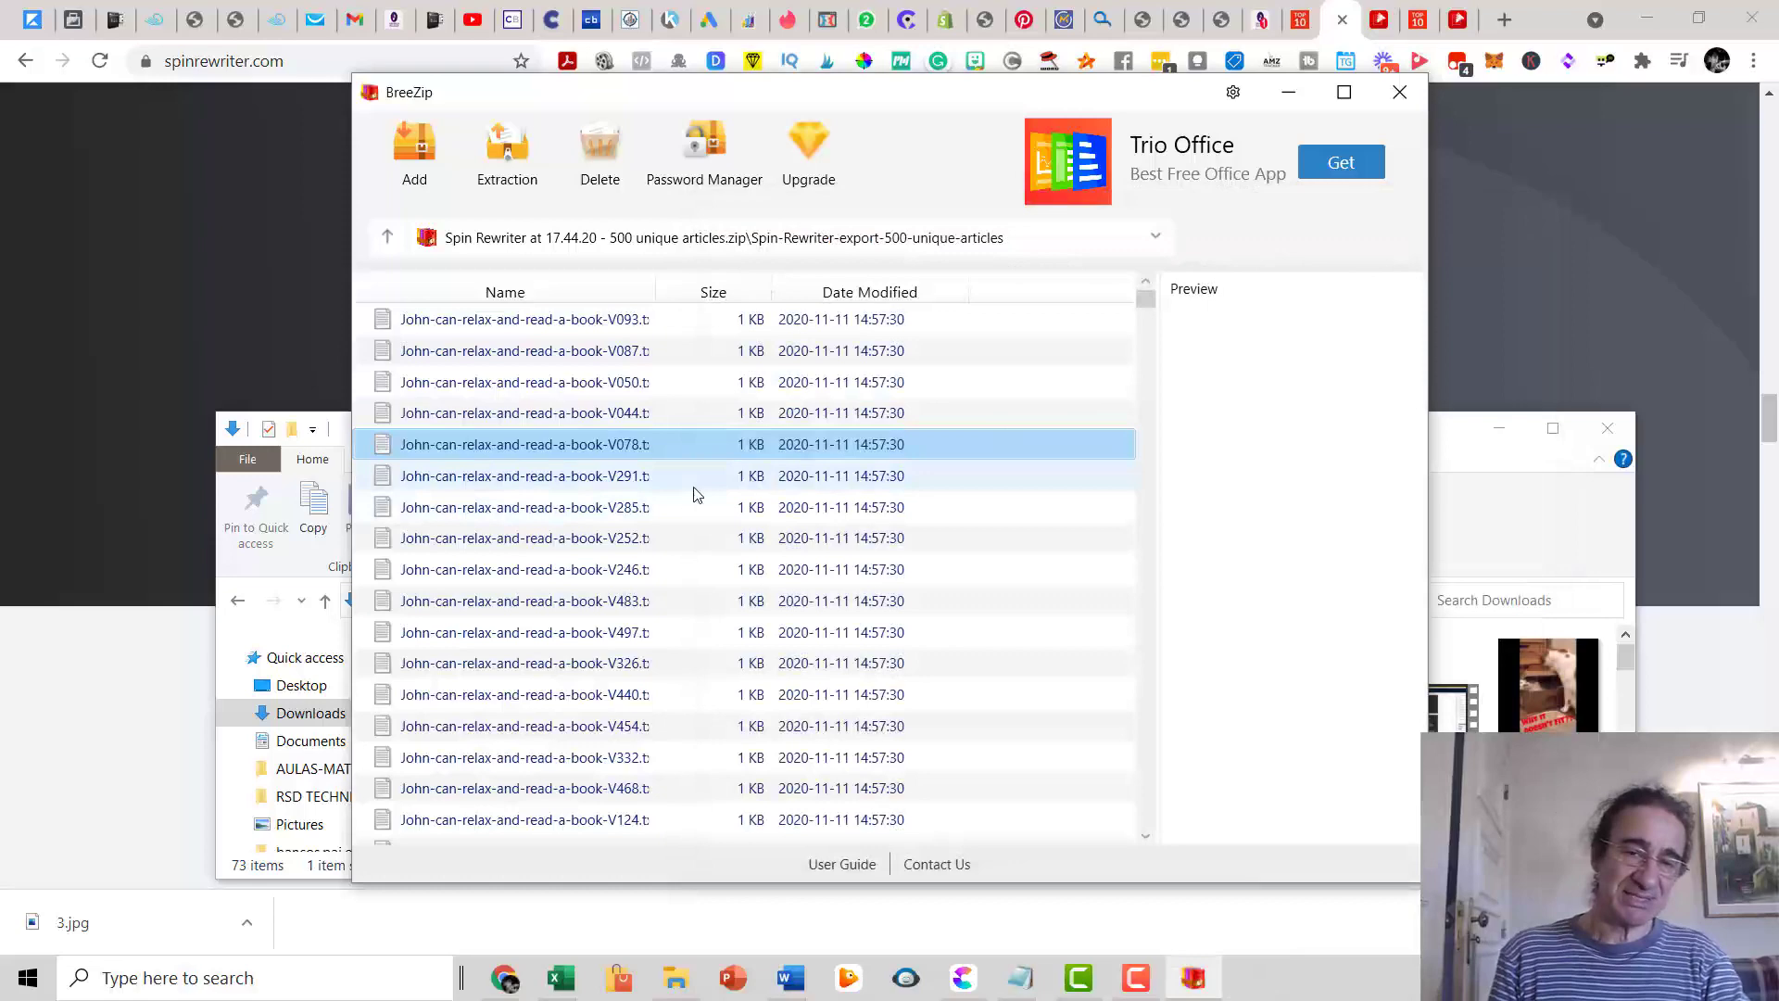
scroll(756, 417, down, 5)
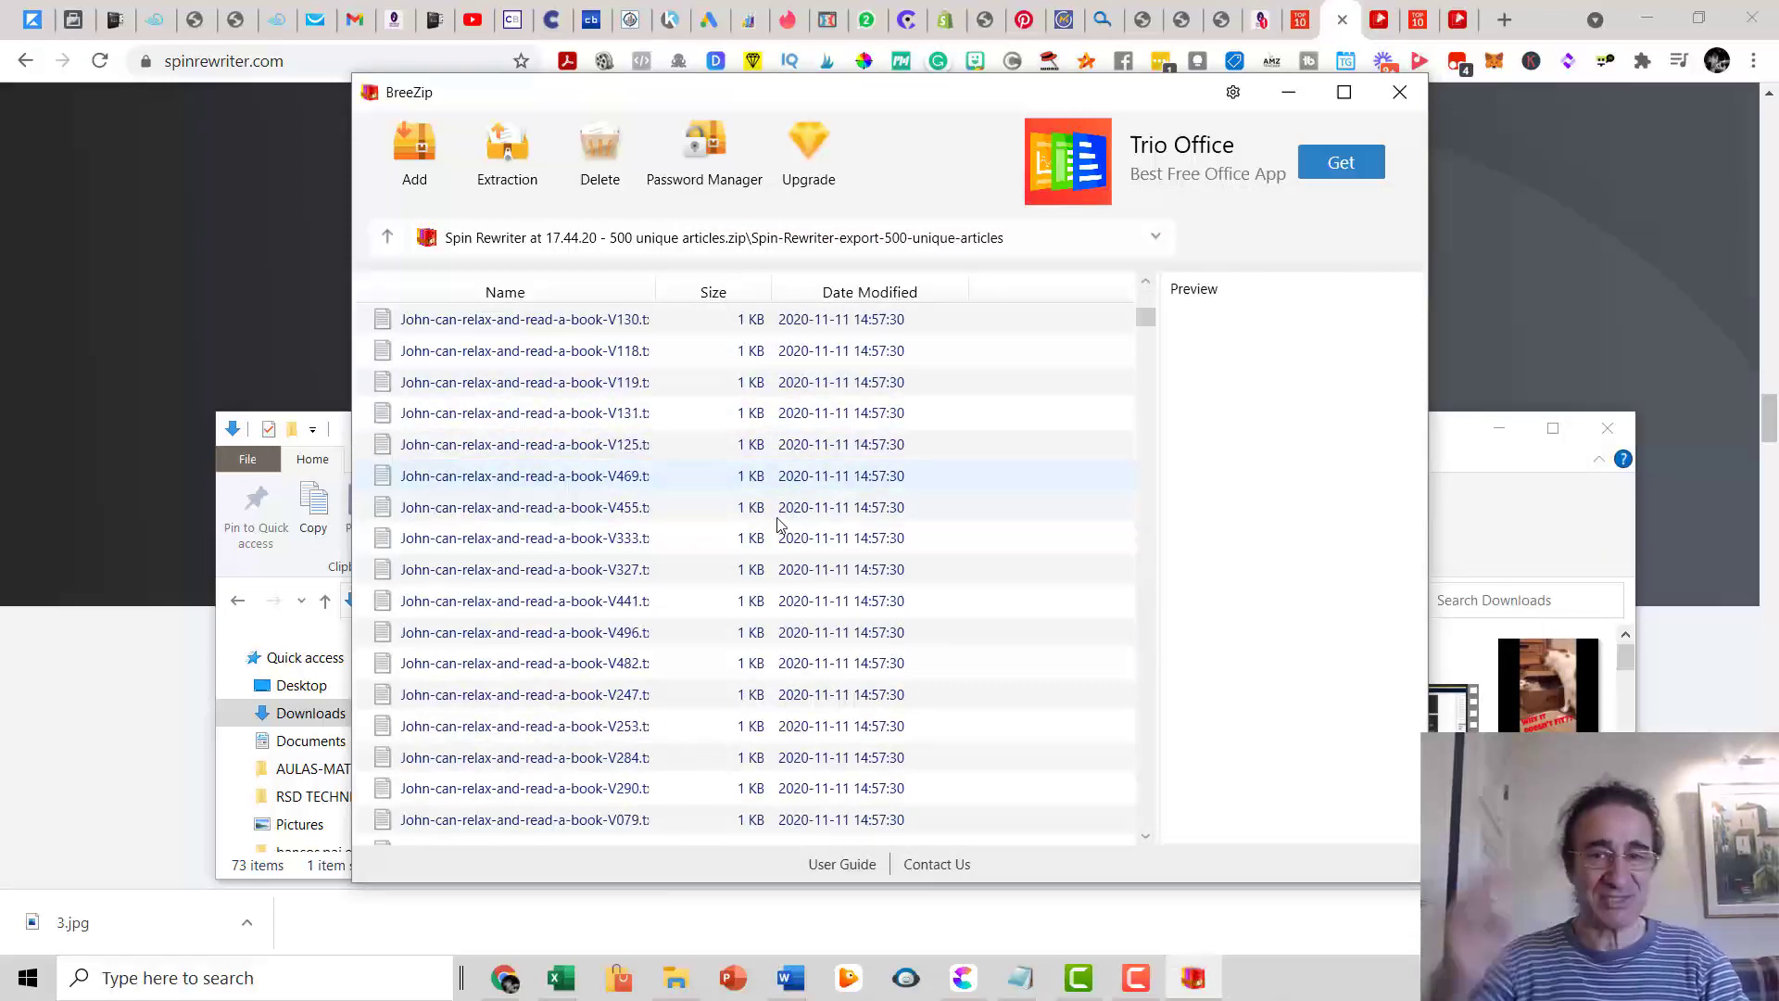
Step: Close the BreeZip archive and the Downloads folder window
click(1399, 92)
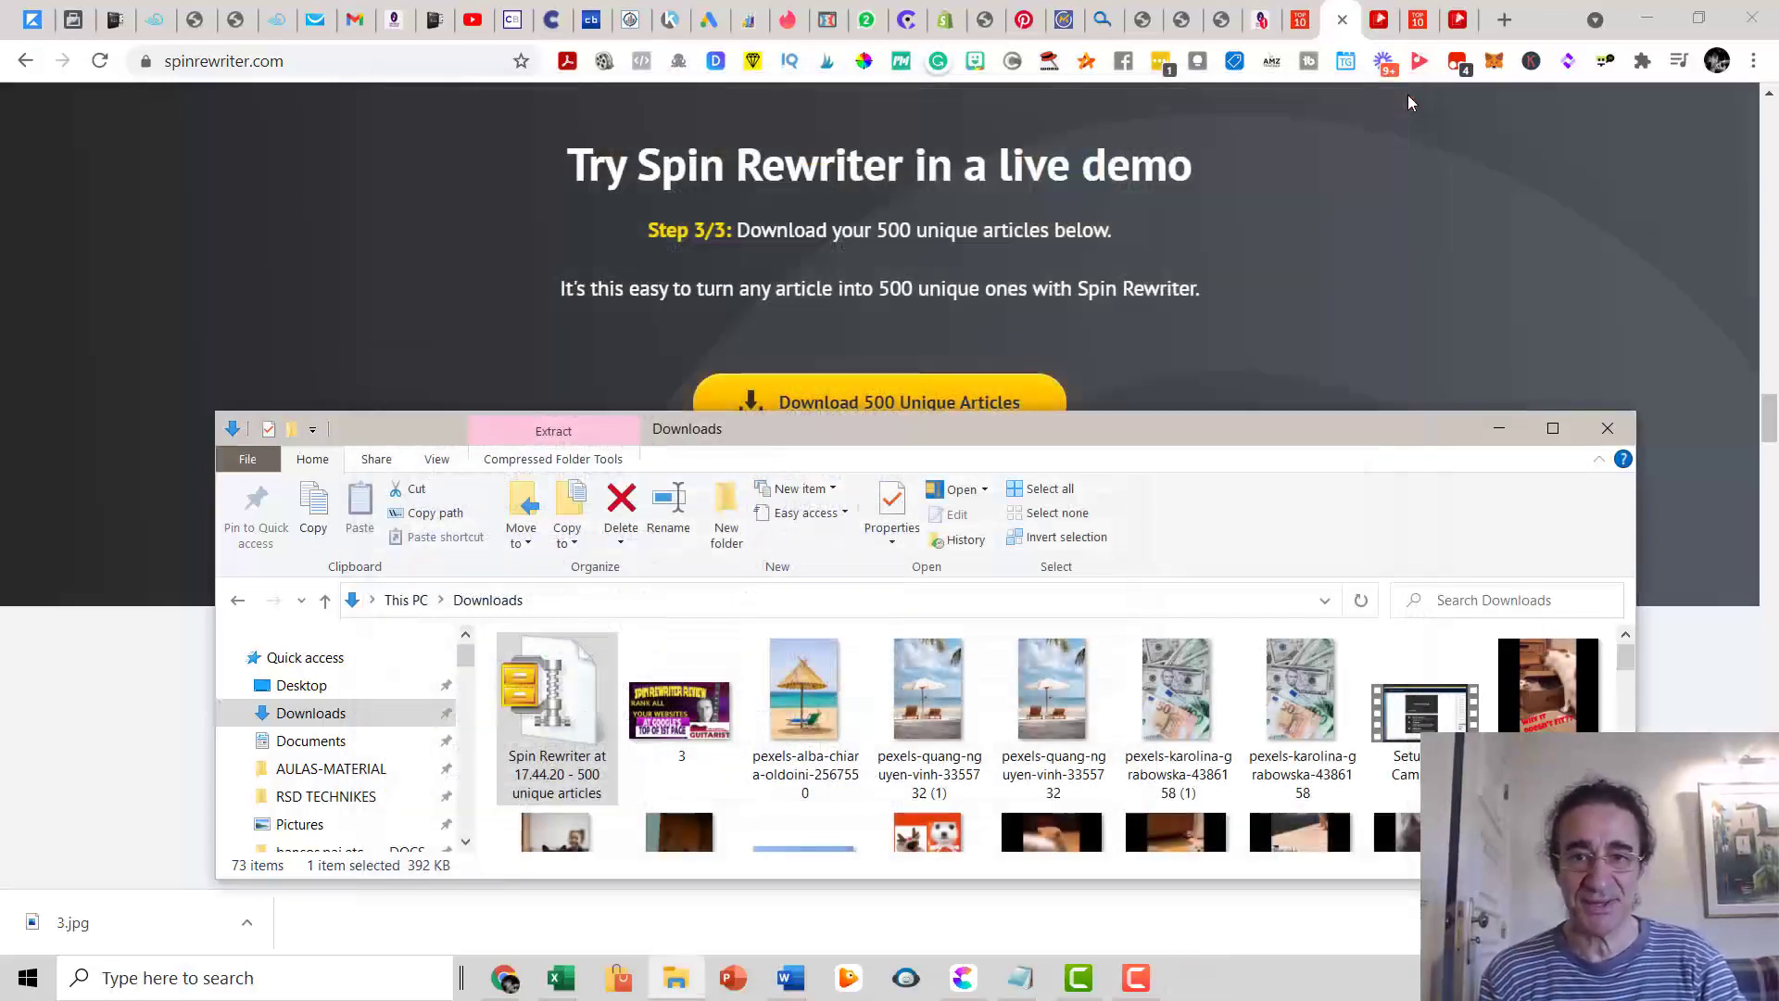
click(1609, 430)
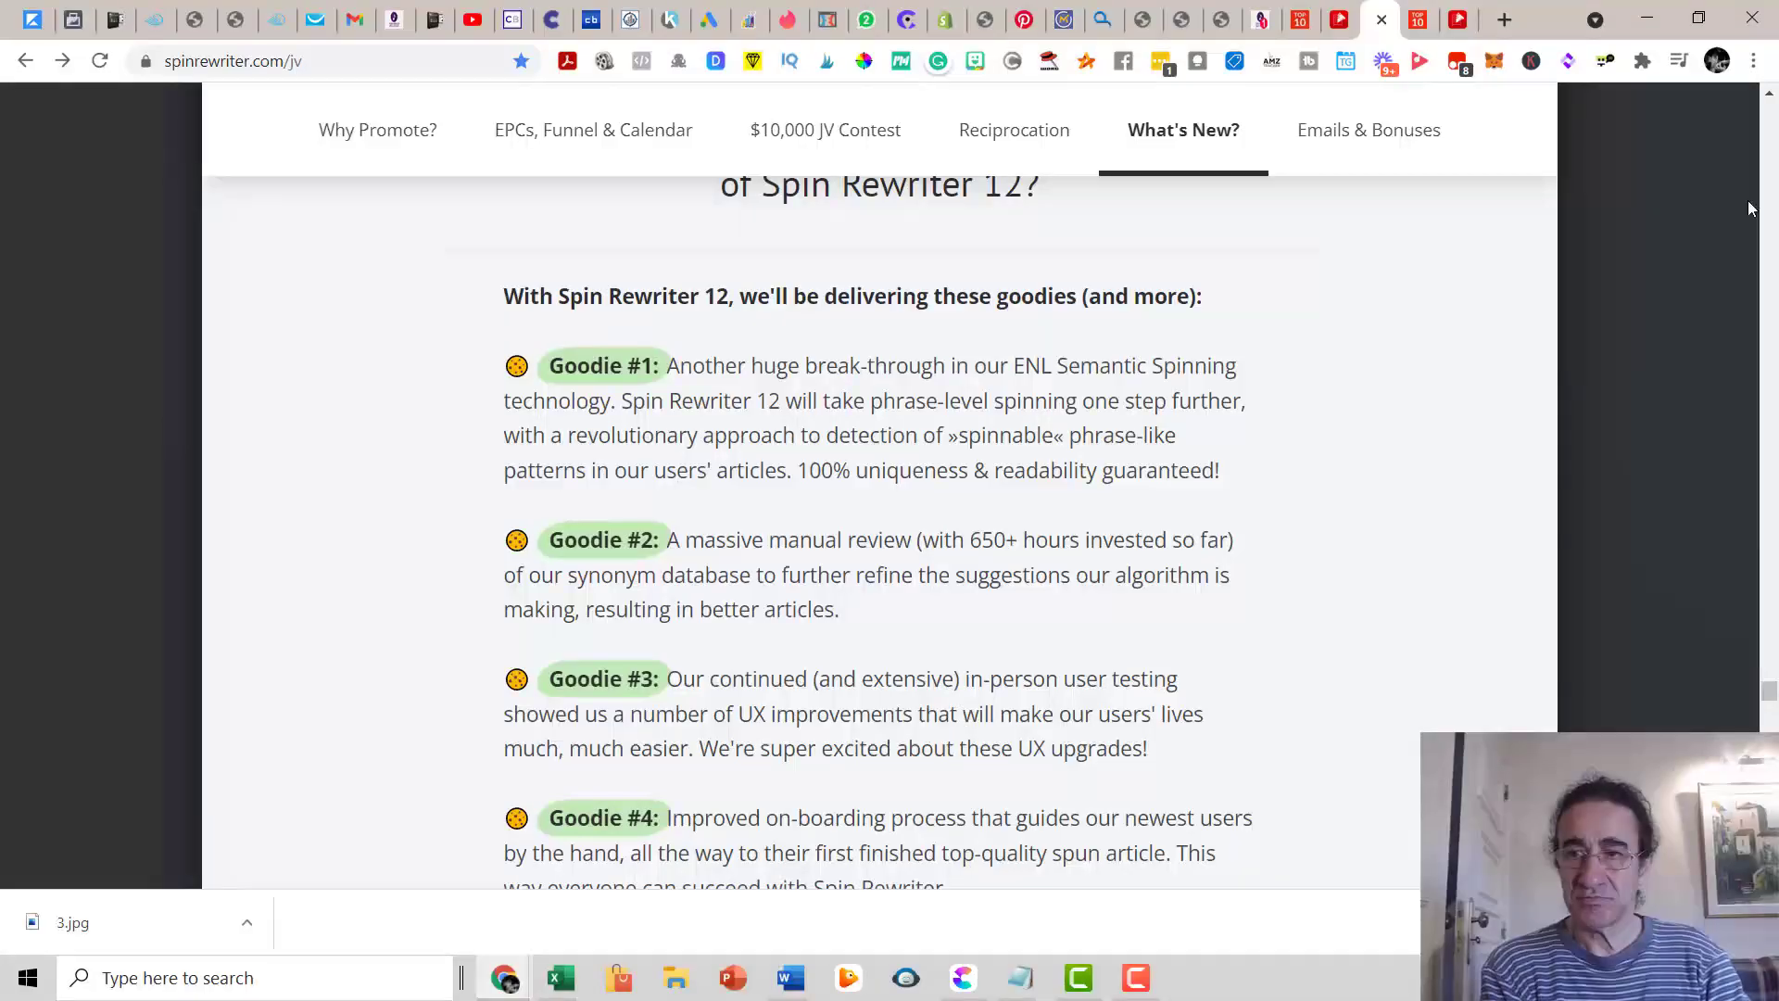
scroll(1772, 97, up, 1)
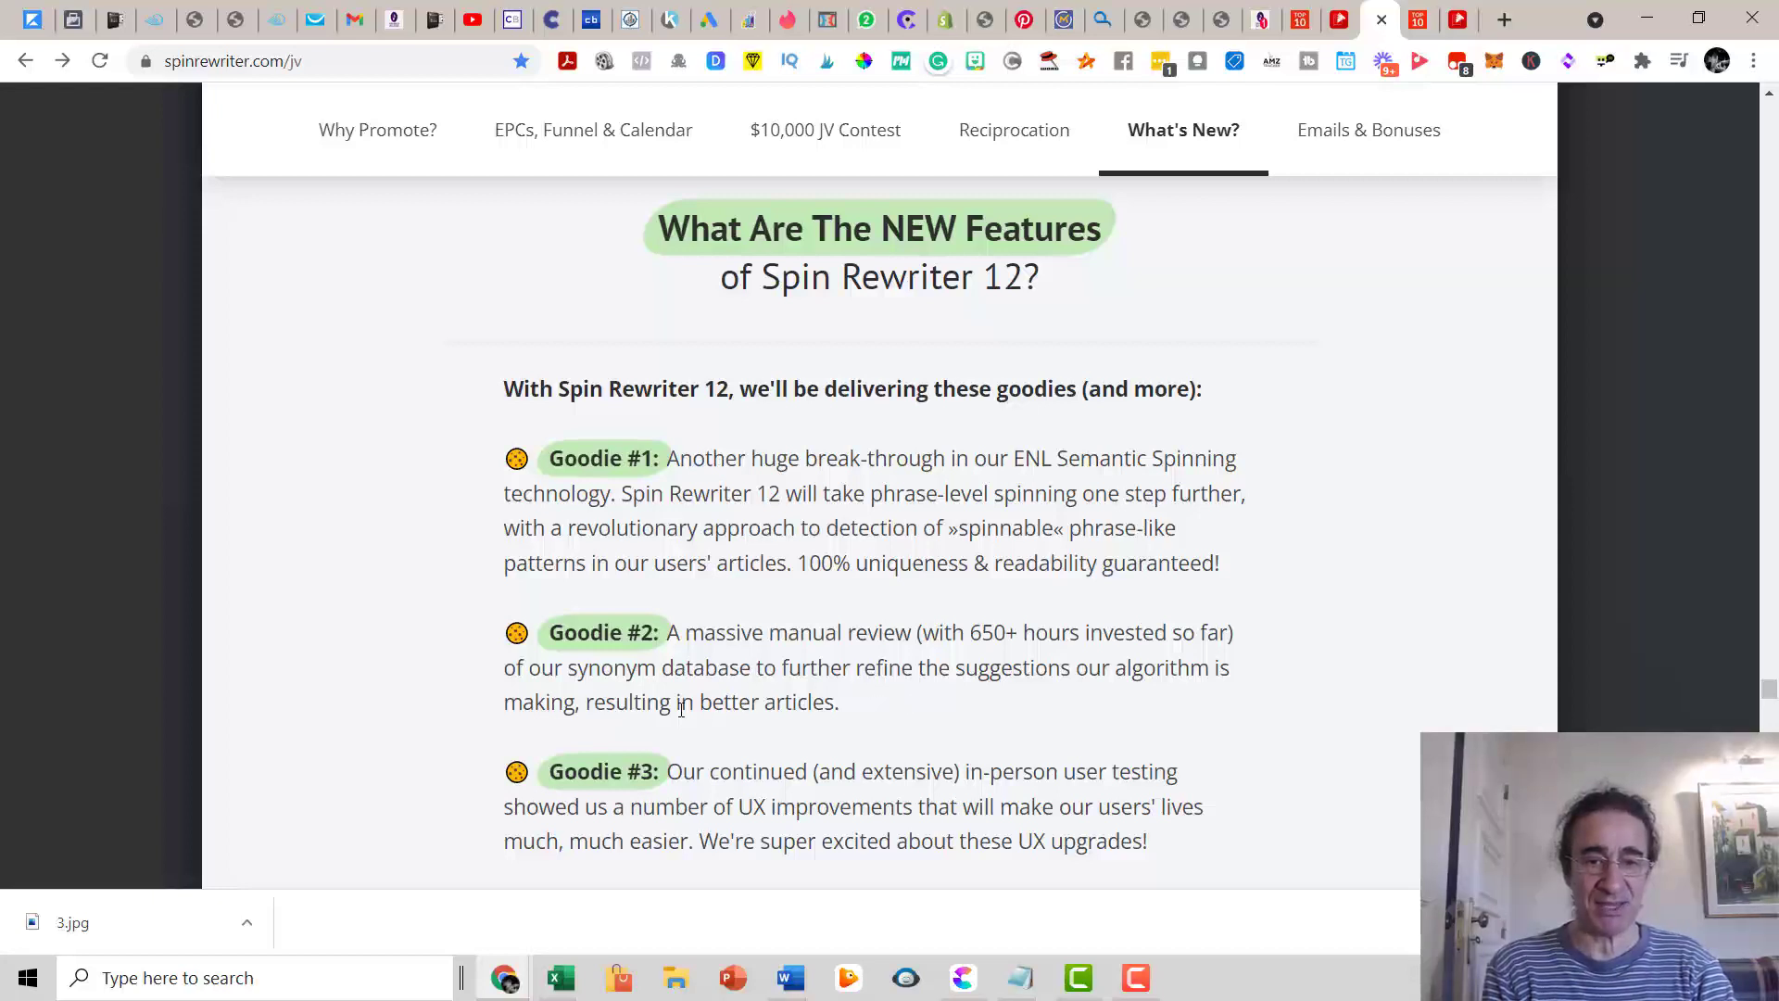
scroll(796, 469, down, 1)
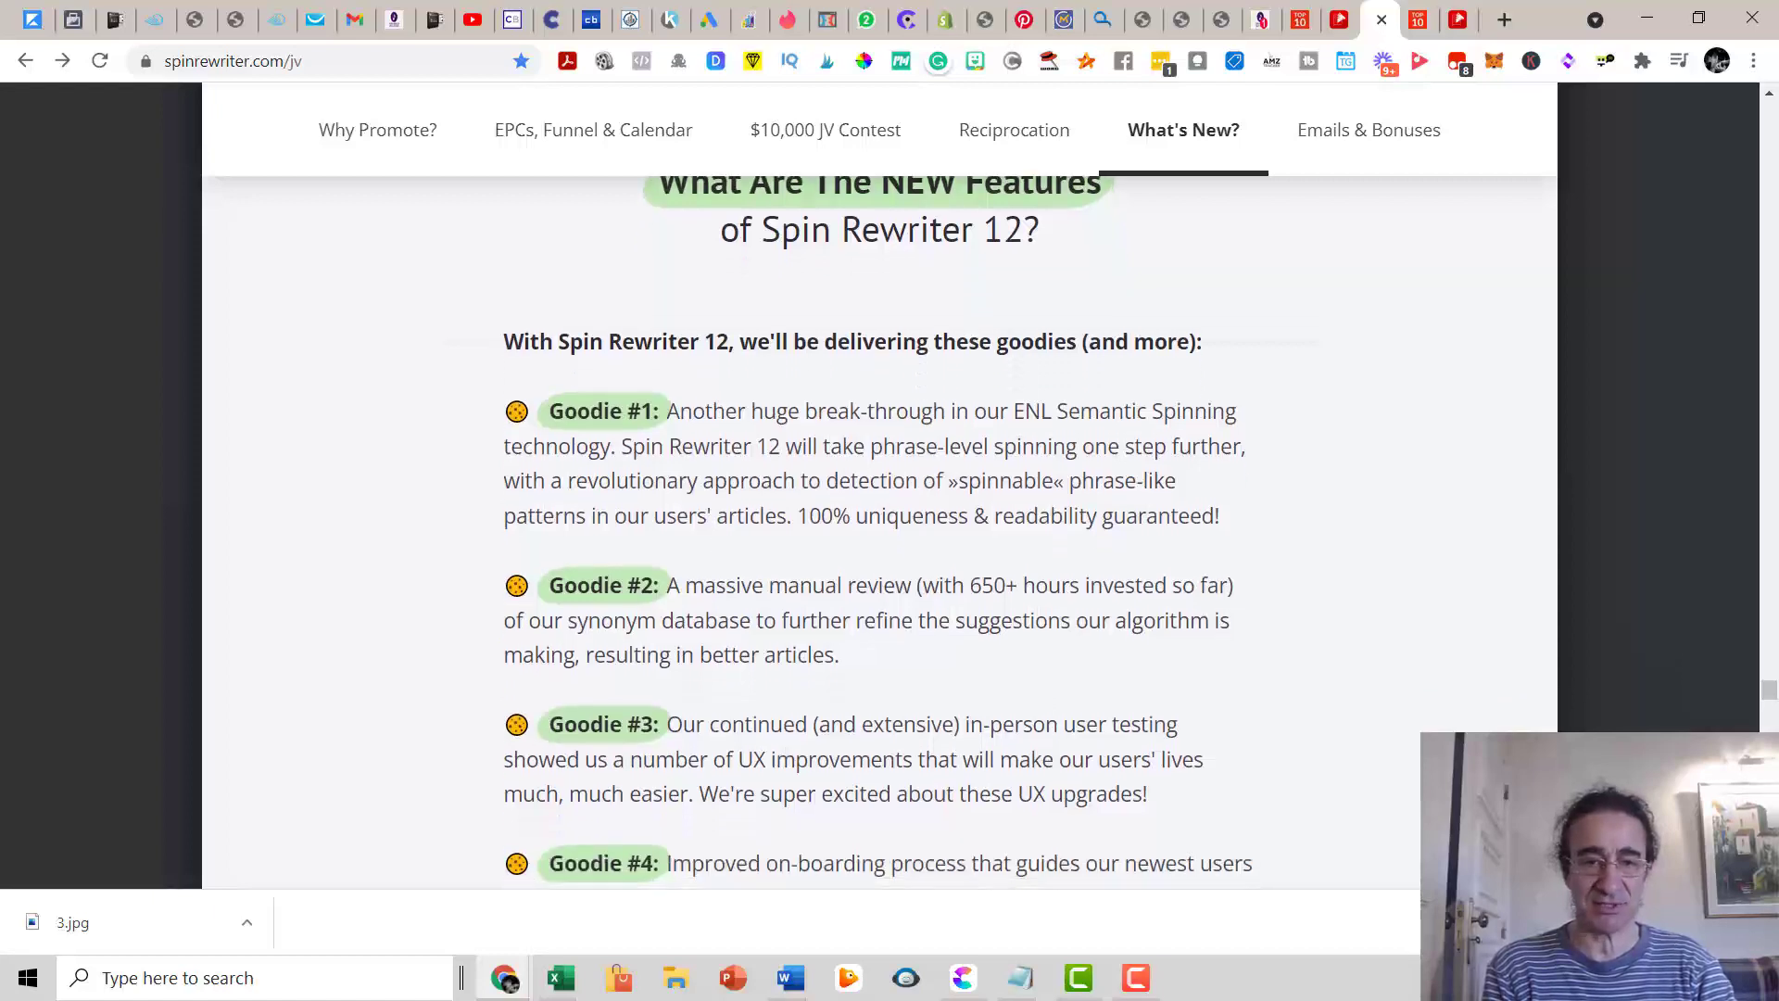
scroll(796, 469, down, 1)
scroll(796, 468, down, 1)
scroll(796, 468, down, 1)
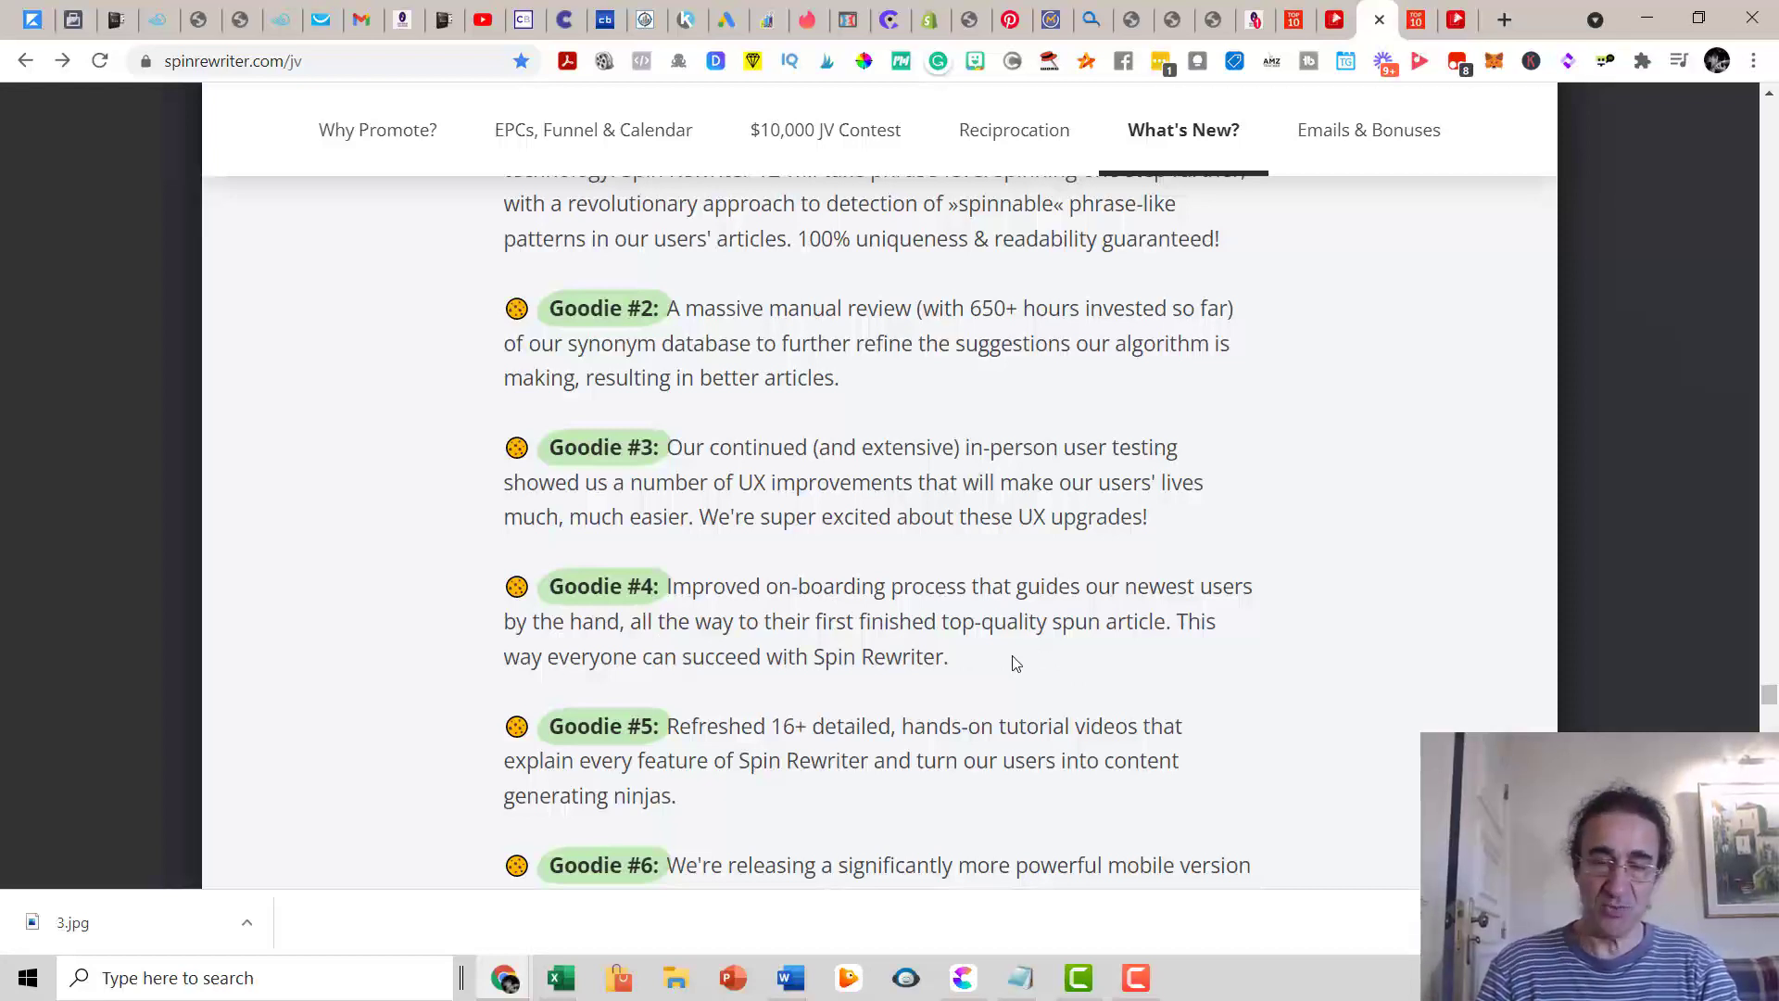
scroll(1013, 663, down, 2)
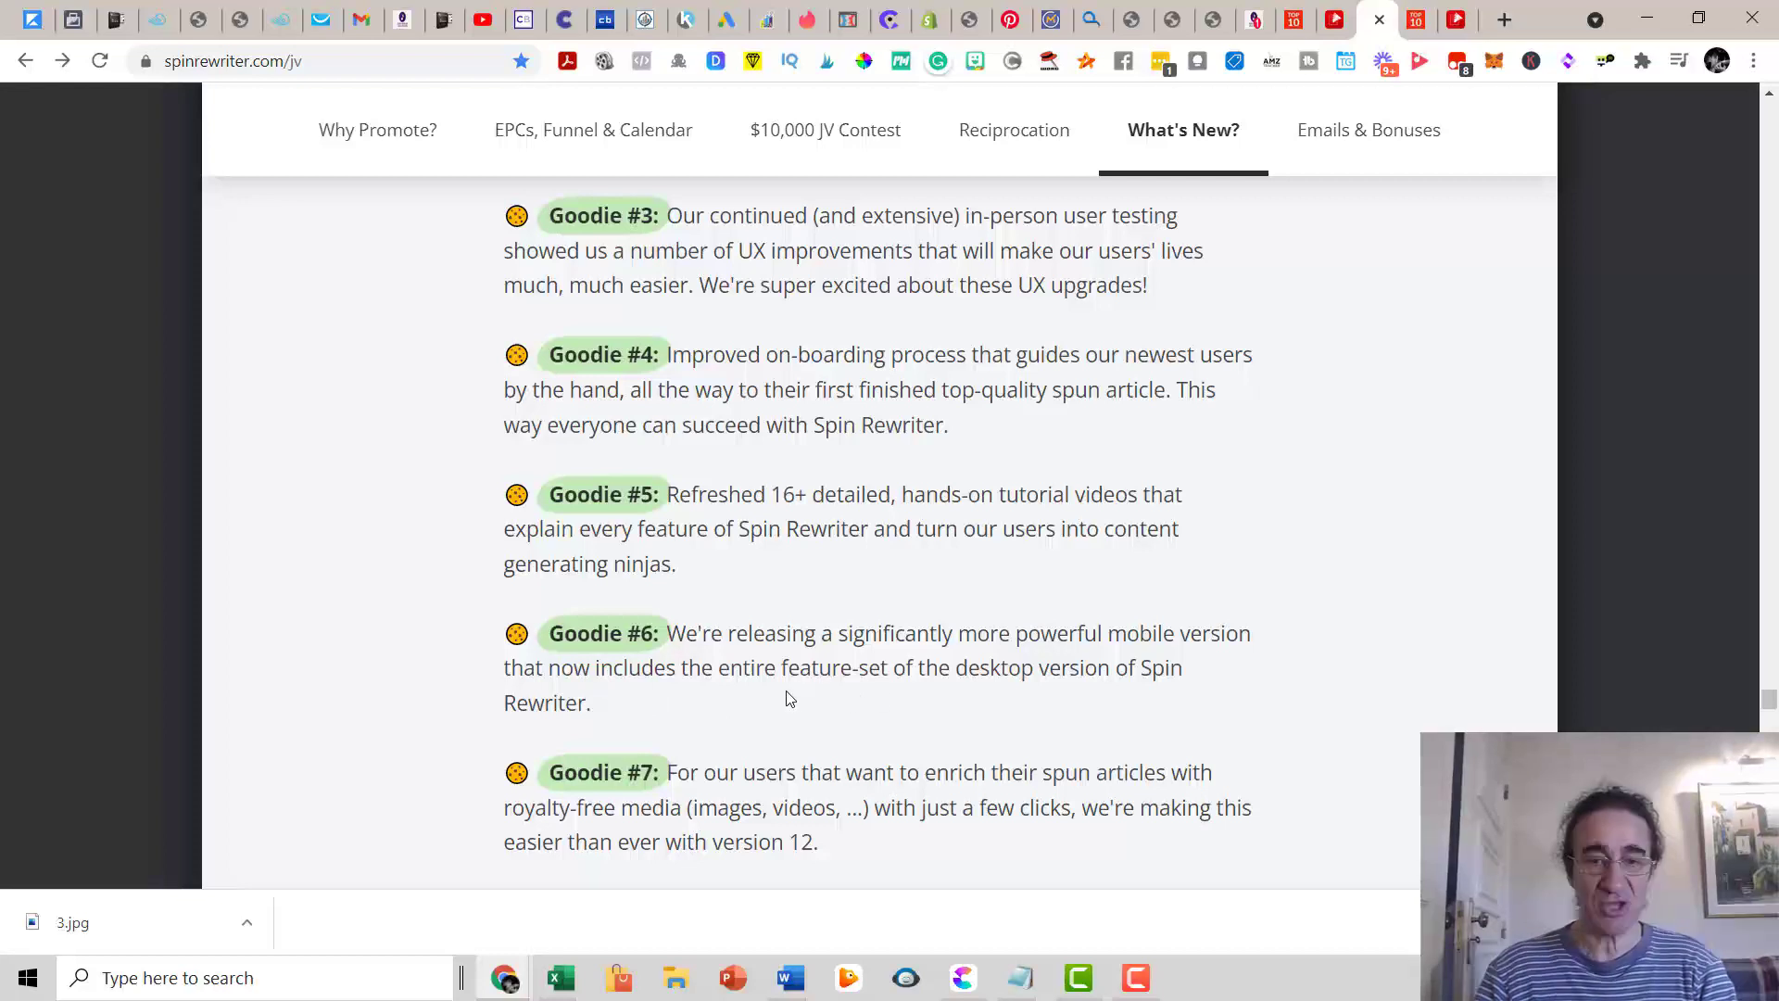
scroll(768, 701, down, 1)
scroll(764, 708, down, 2)
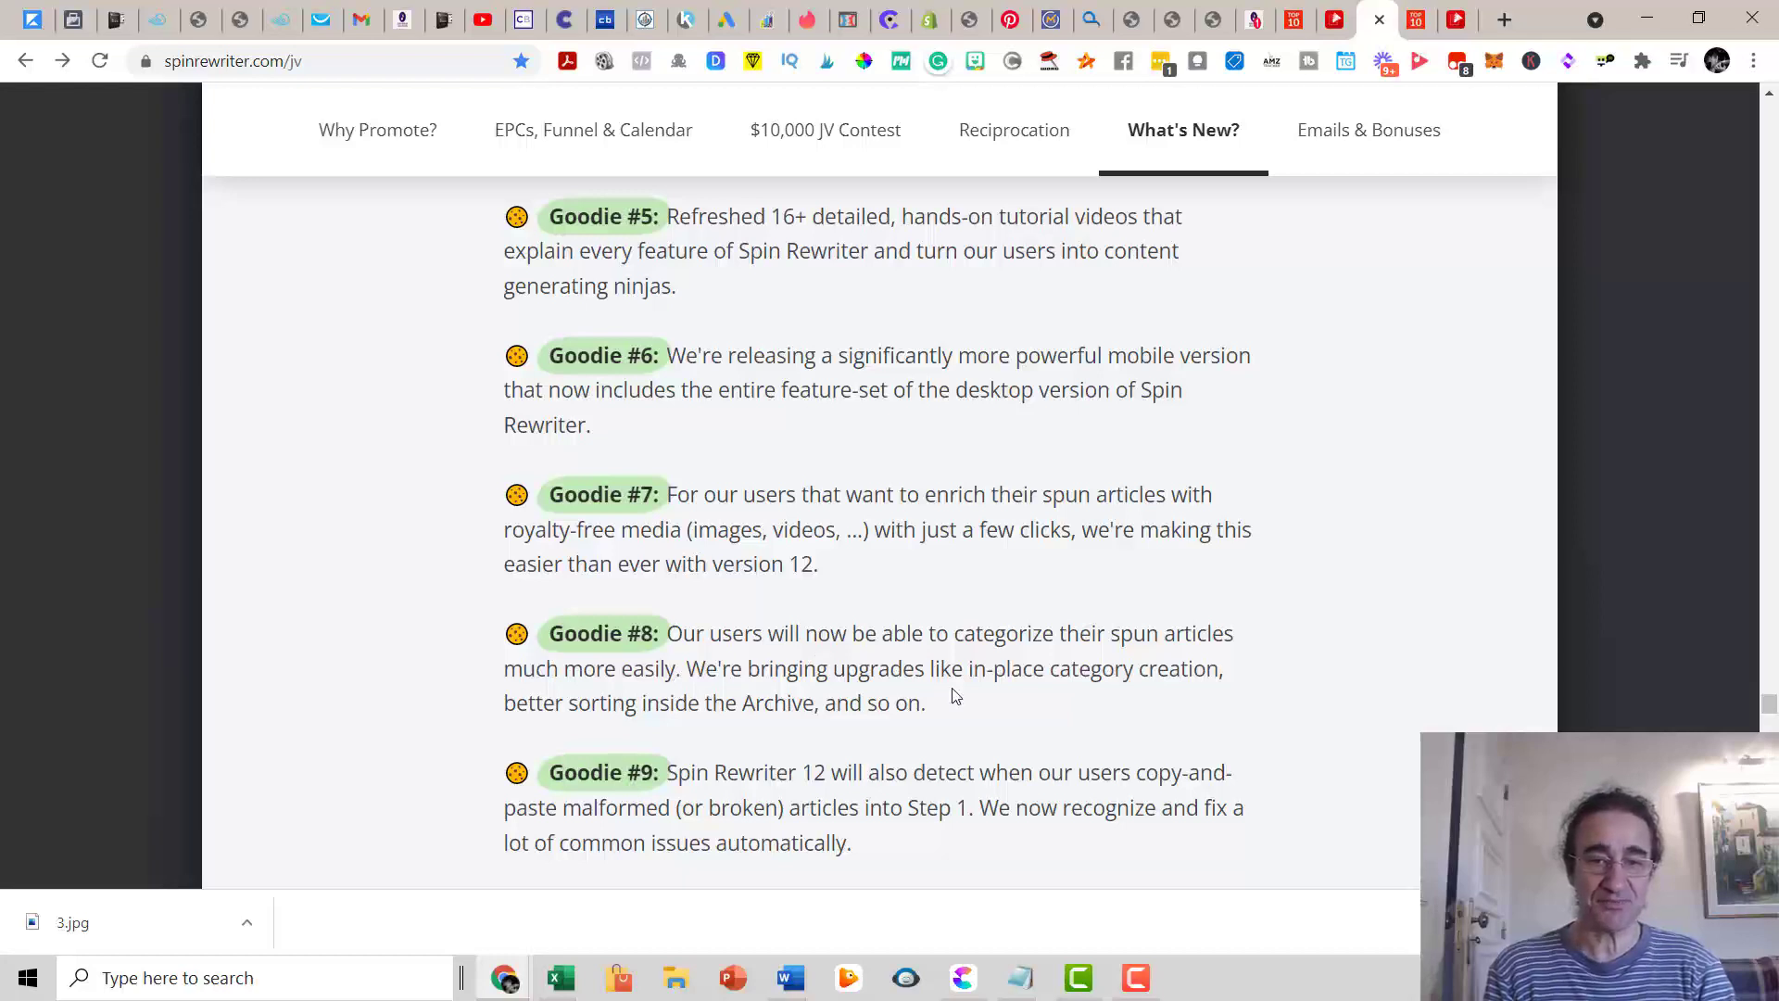
scroll(954, 699, down, 2)
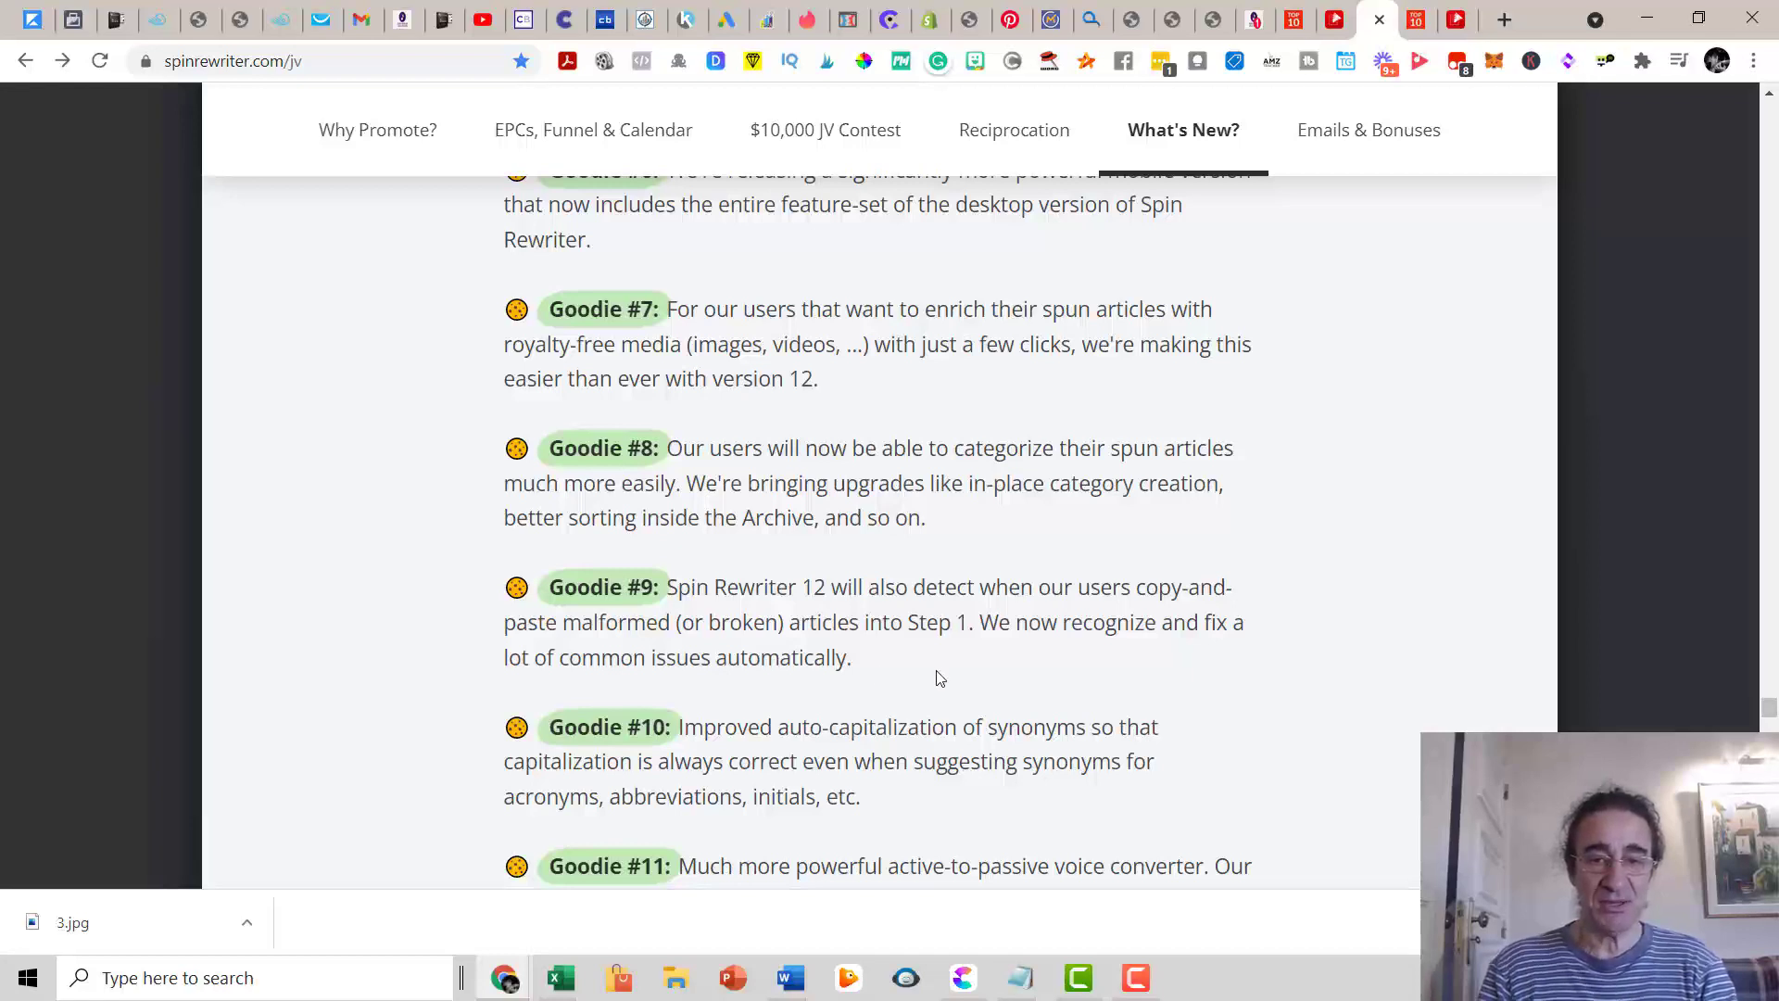
scroll(945, 702, down, 1)
scroll(949, 712, down, 1)
scroll(953, 720, down, 1)
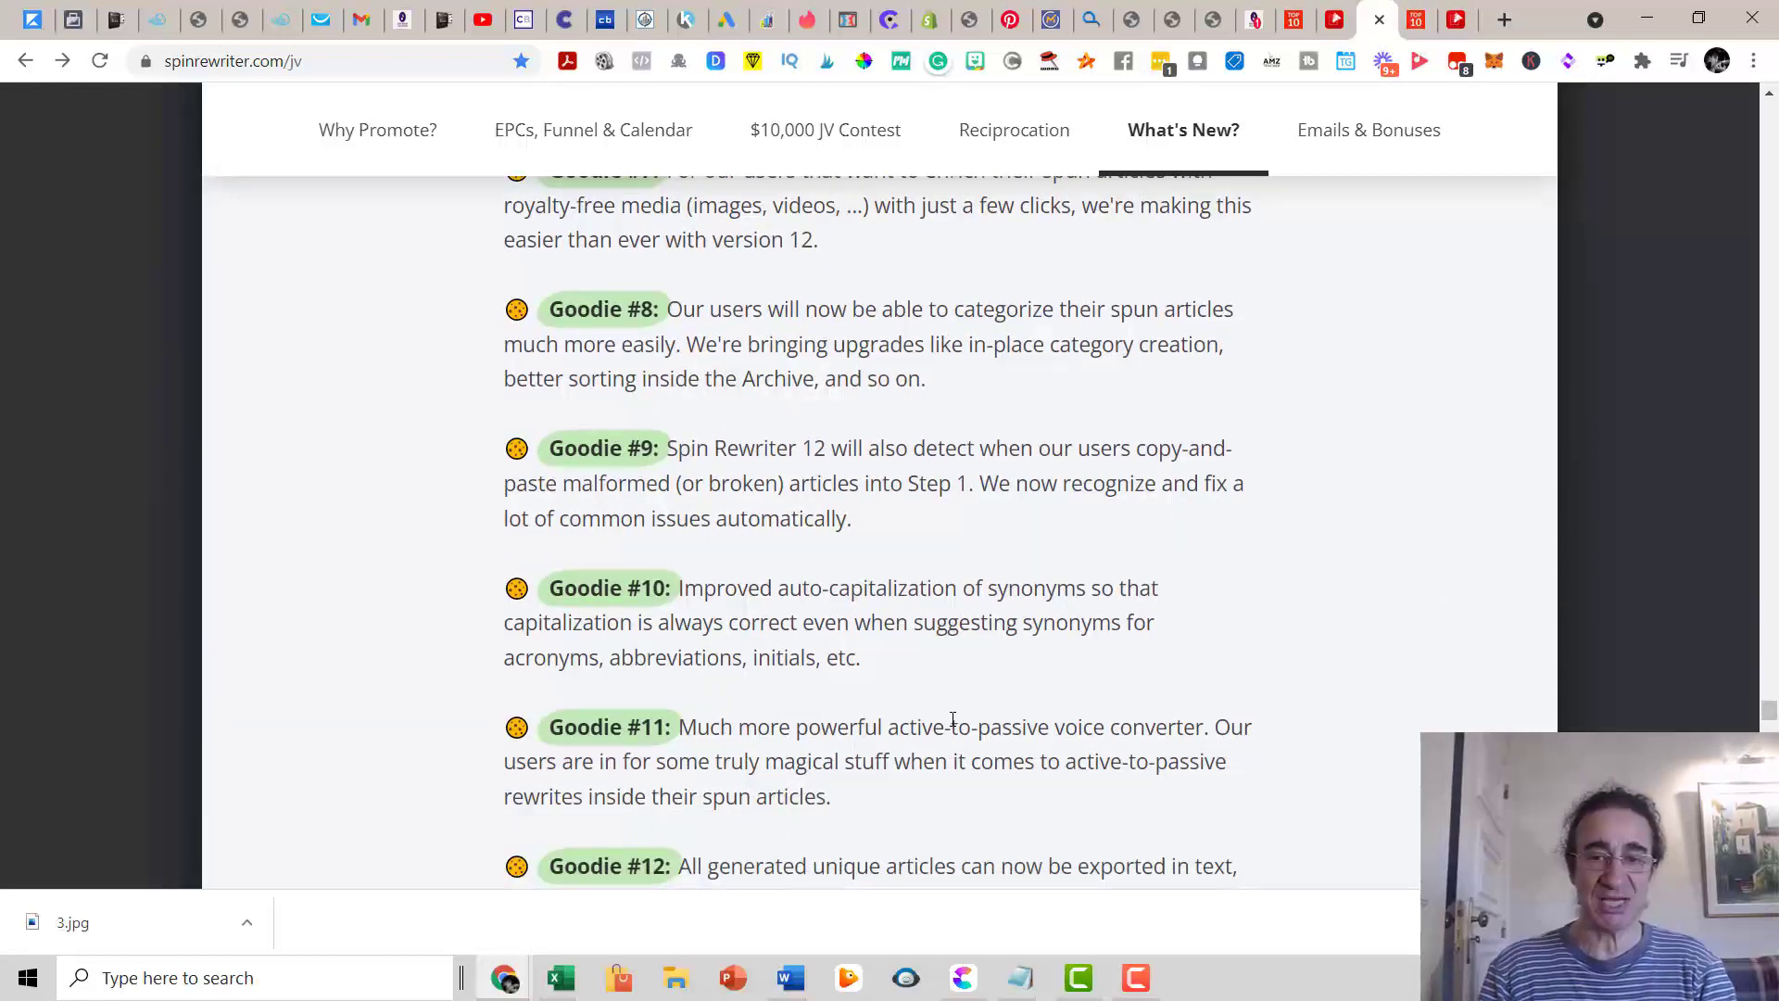
scroll(953, 720, down, 1)
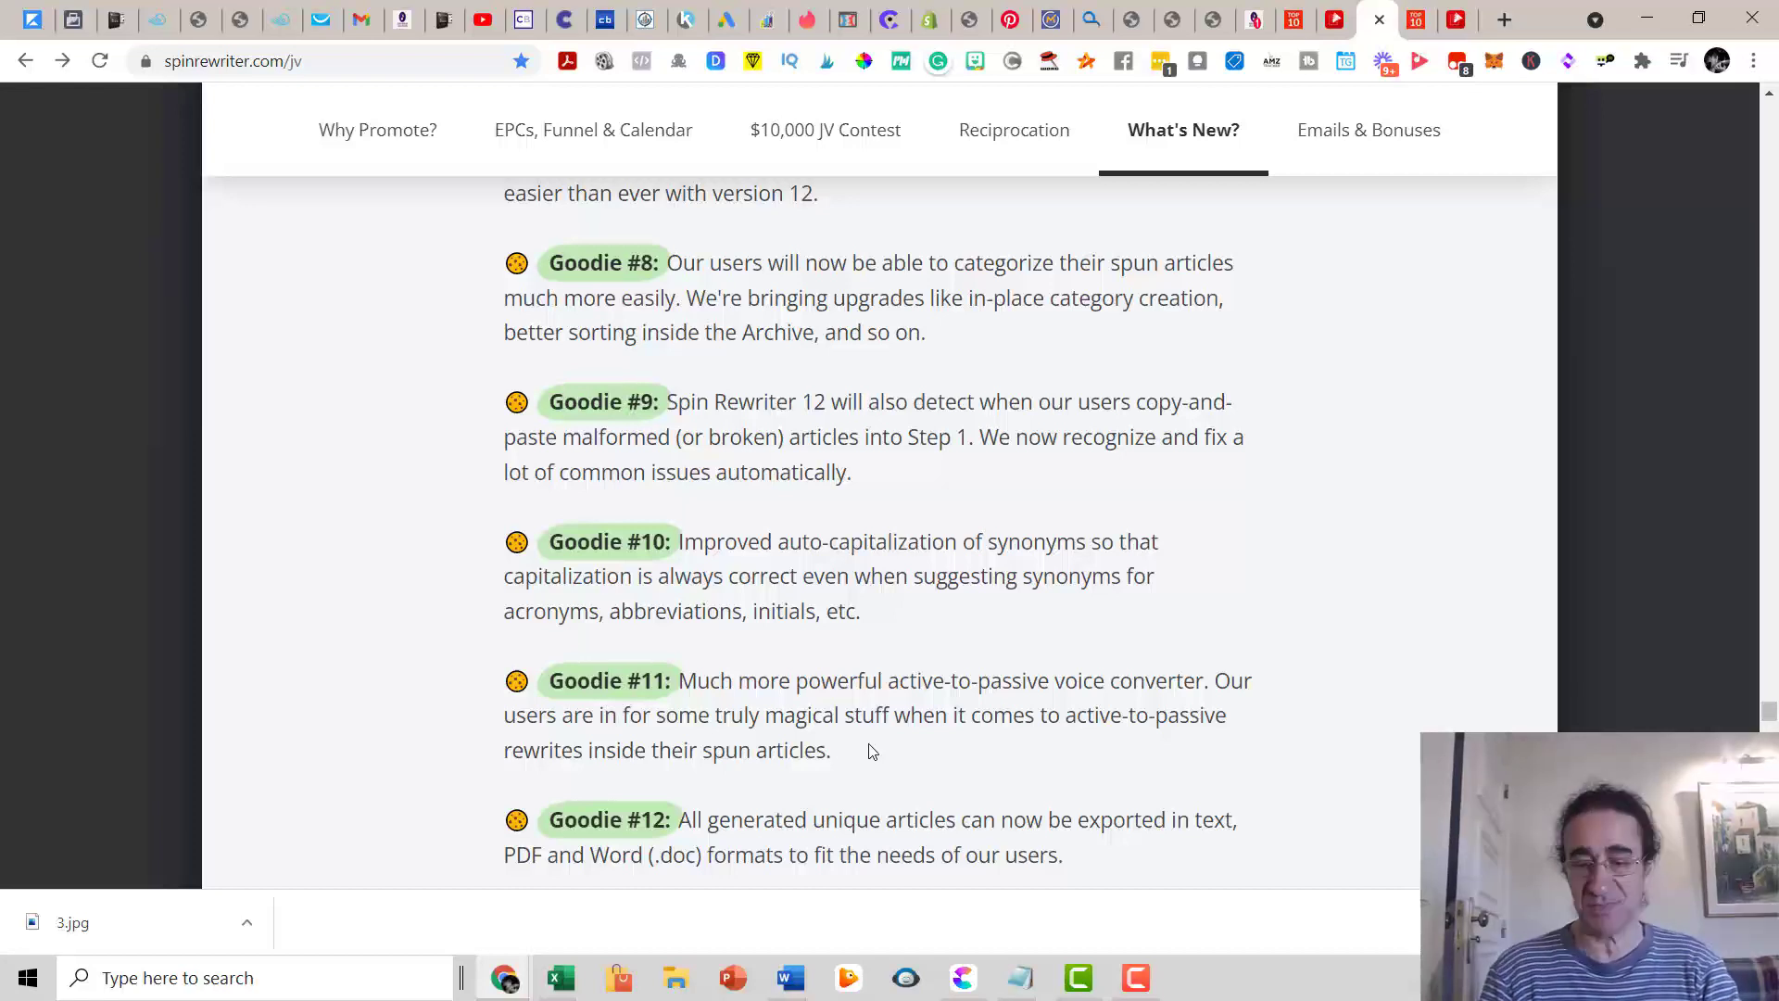
scroll(872, 751, down, 1)
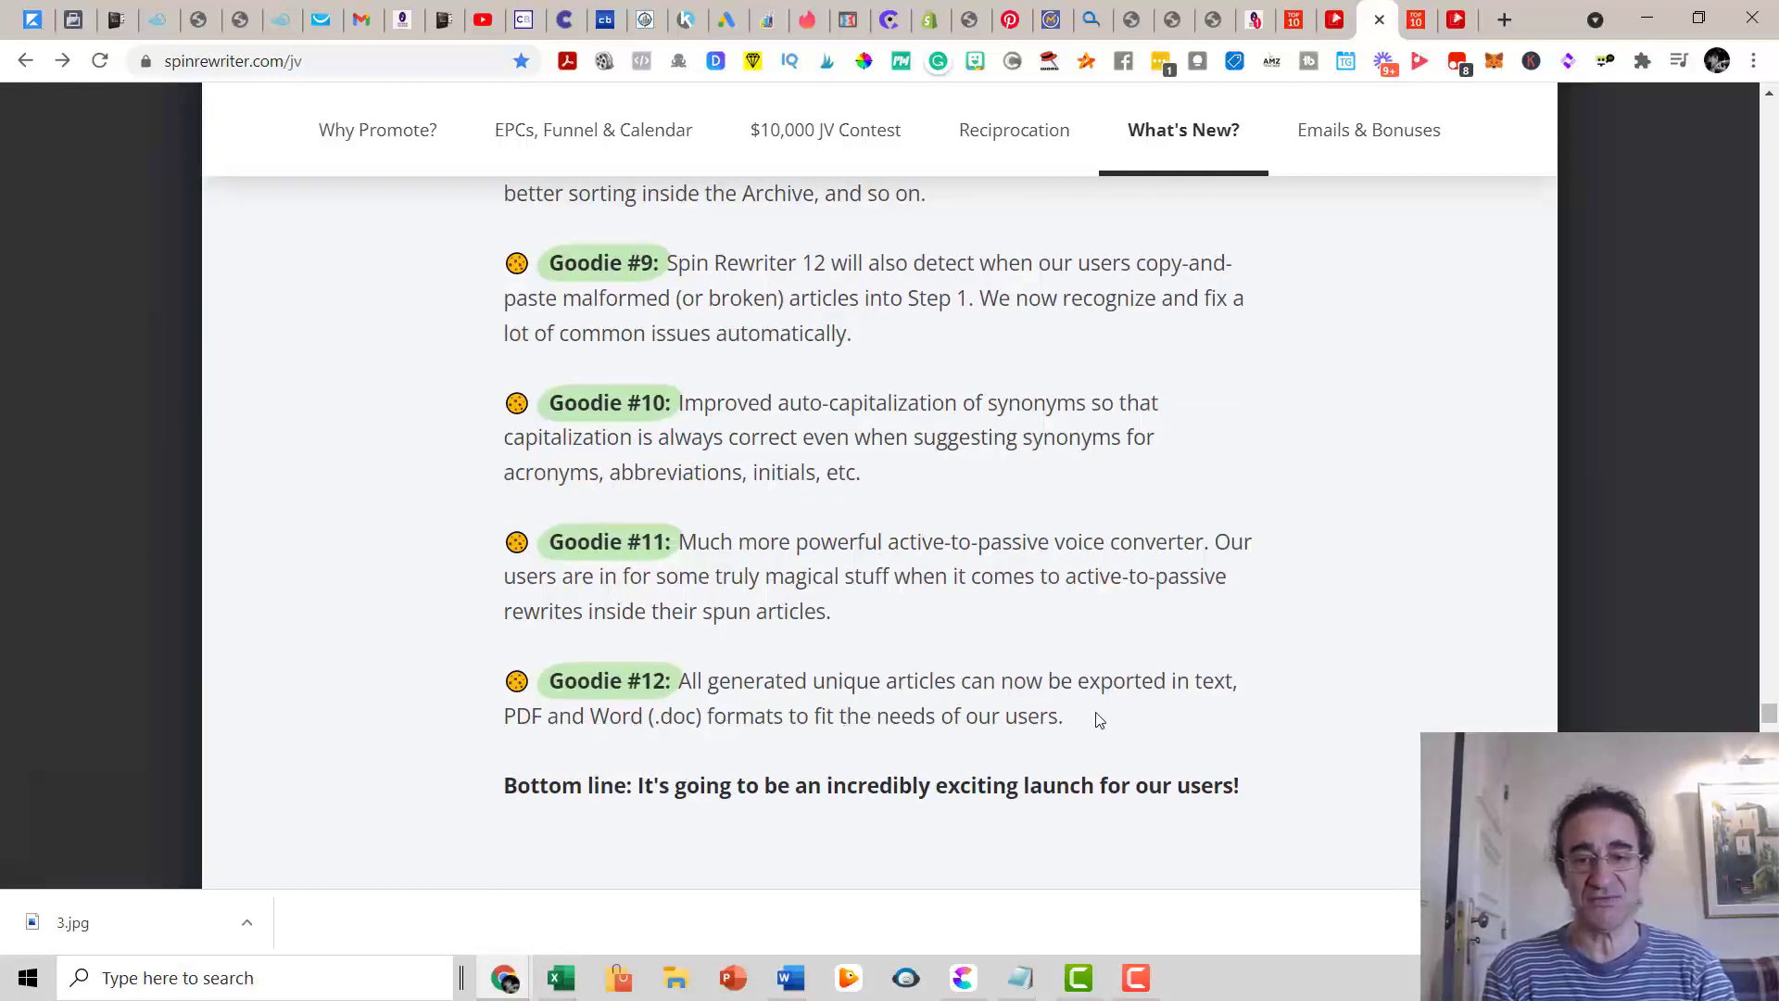
scroll(1057, 626, up, 10)
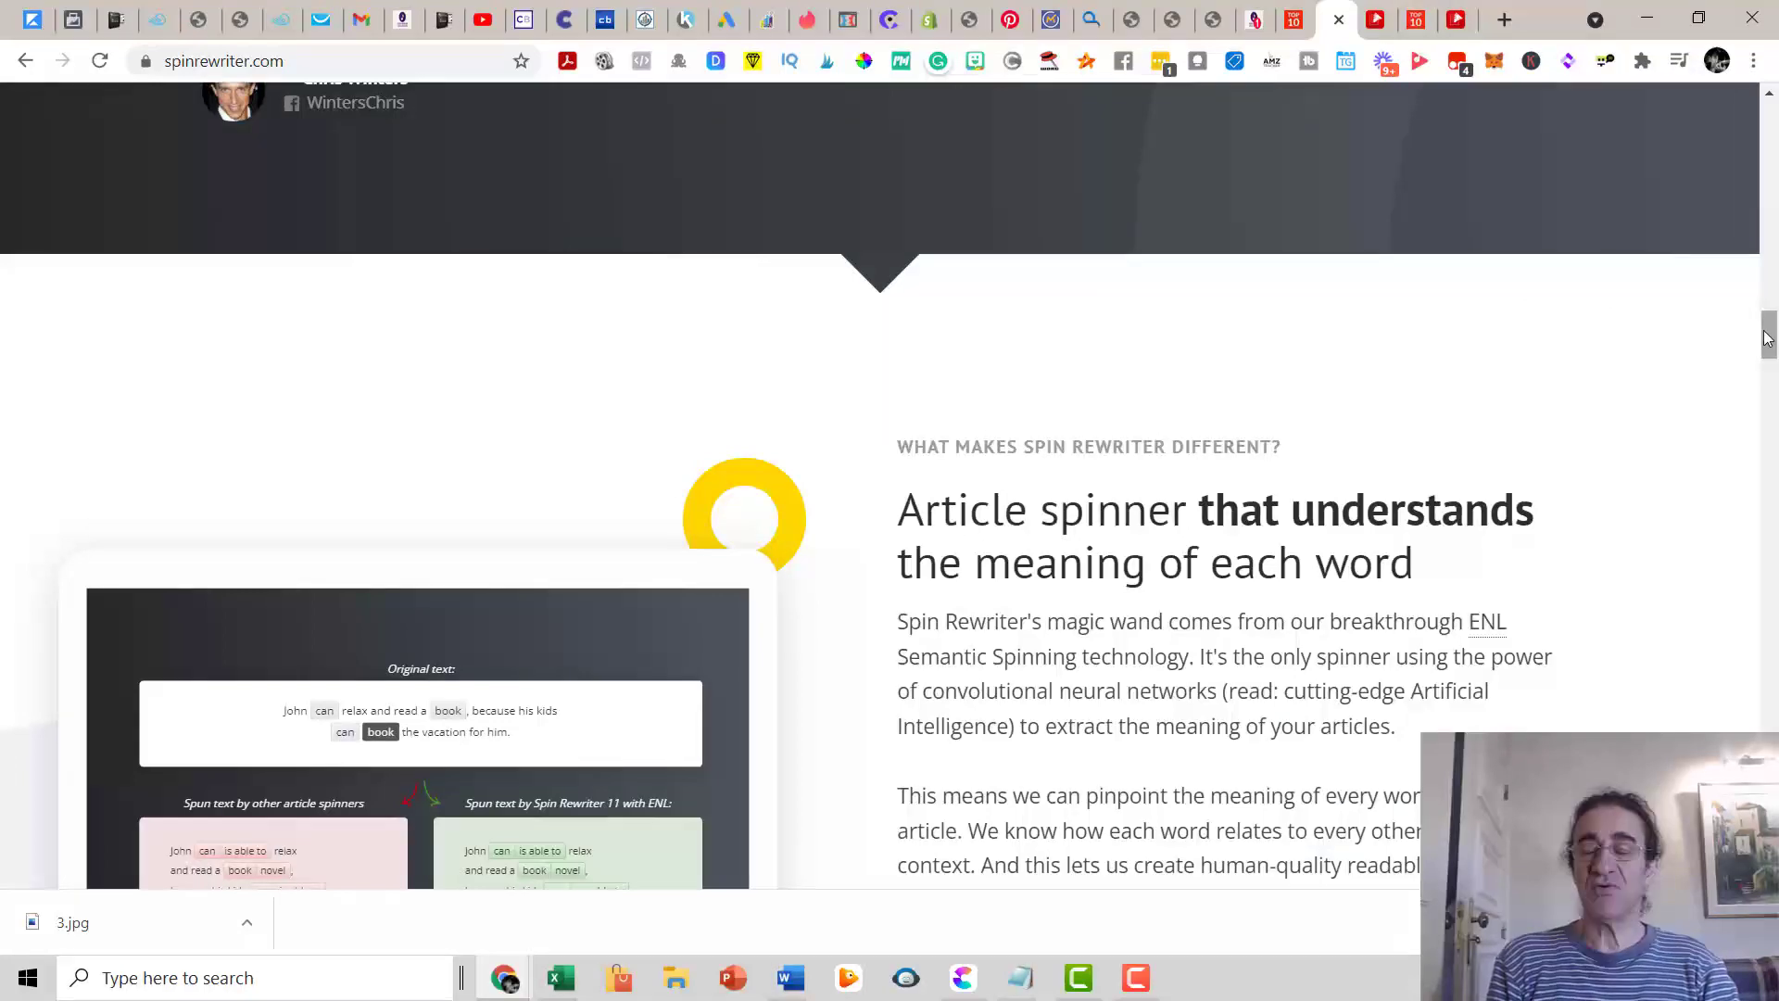
drag(1767, 337, 1764, 84)
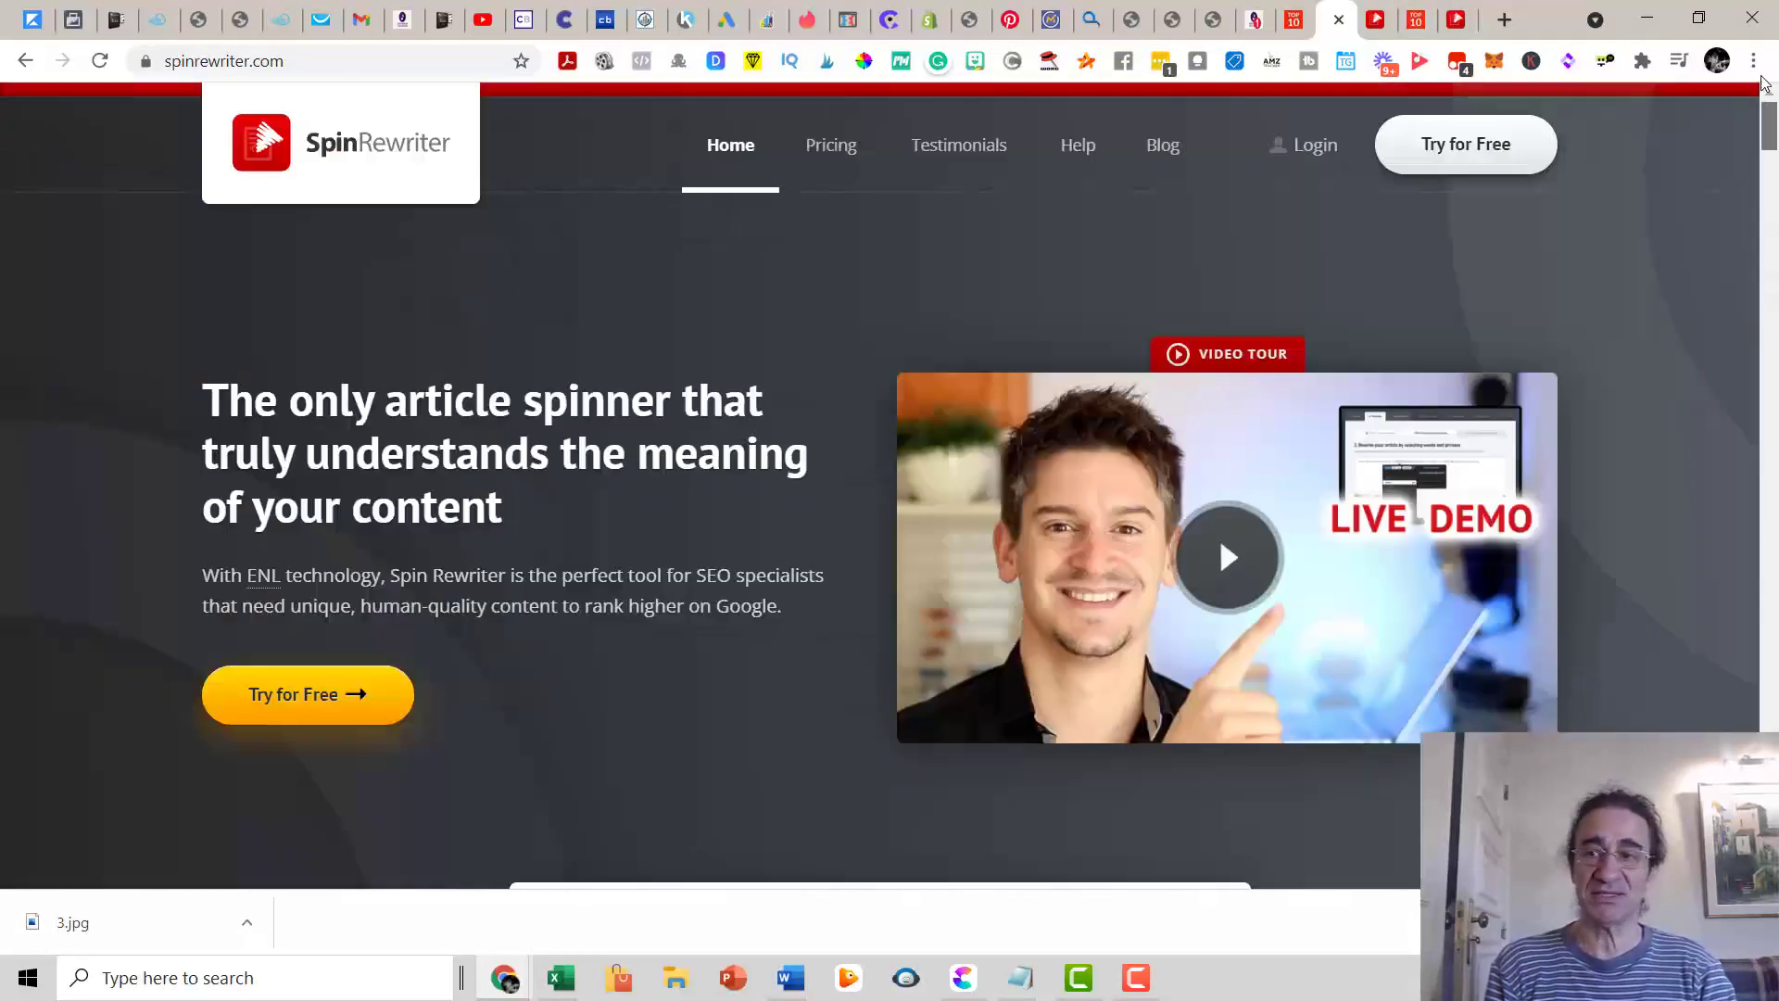
drag(1763, 84, 1769, 126)
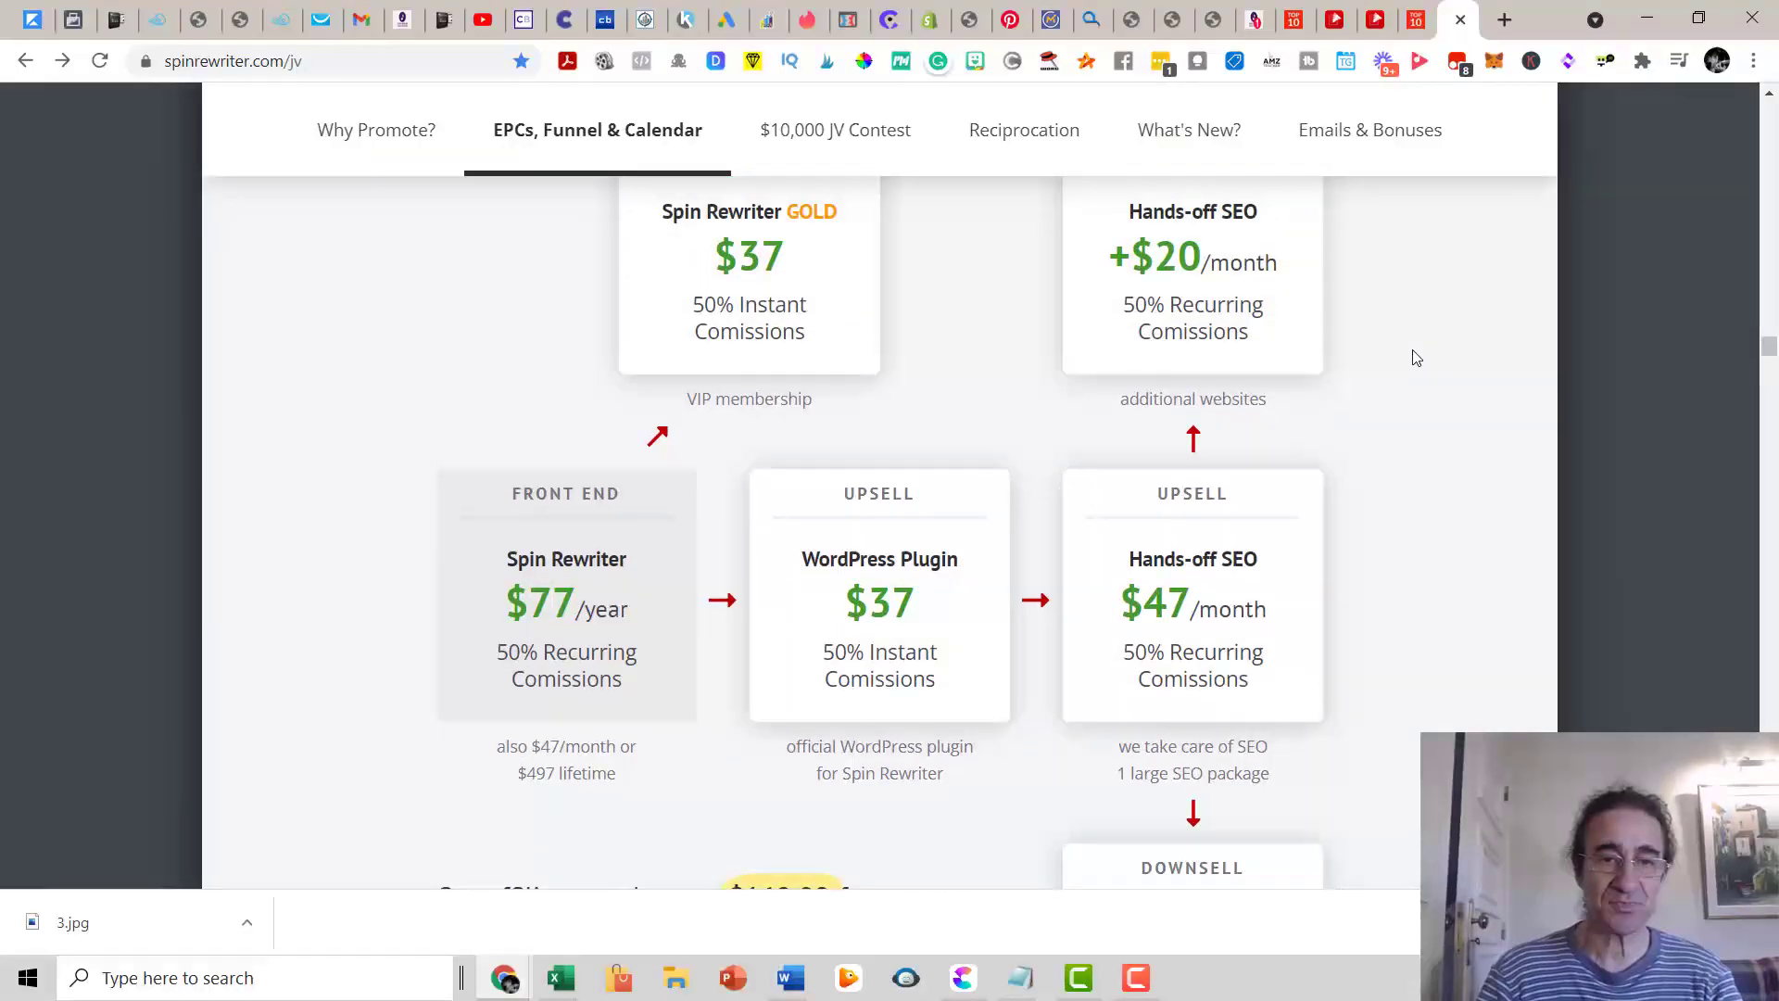
scroll(1415, 358, up, 1)
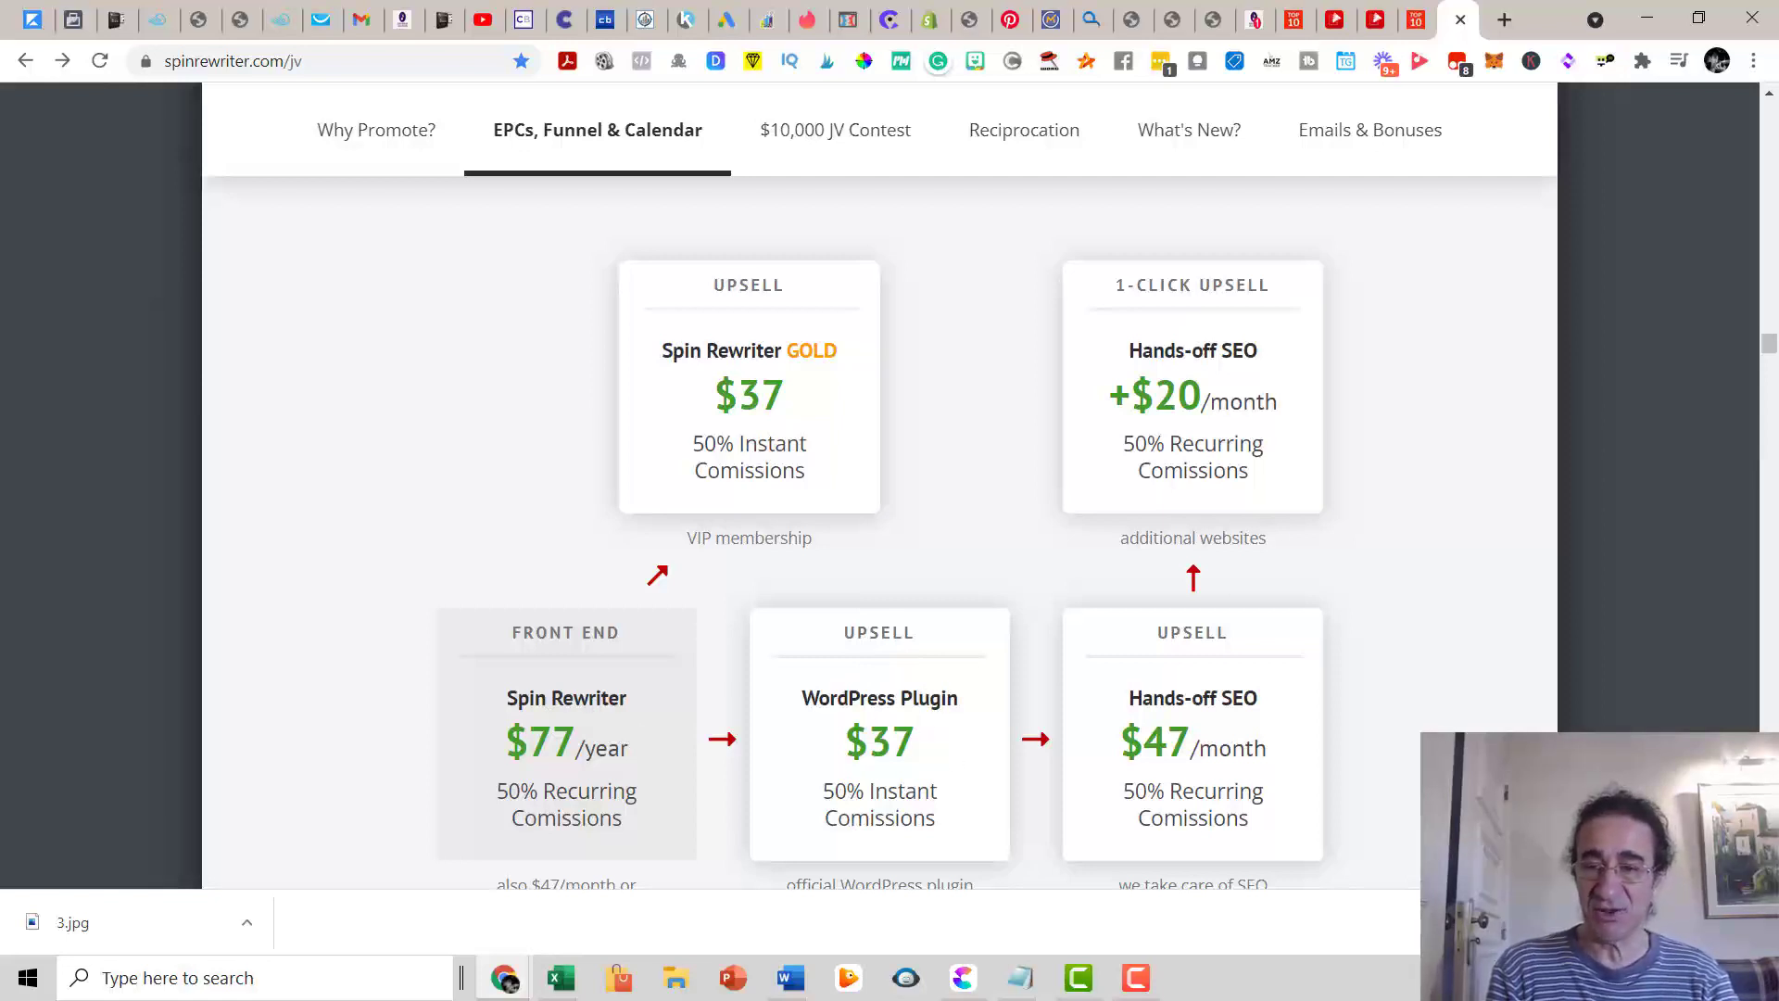
scroll(879, 557, down, 1)
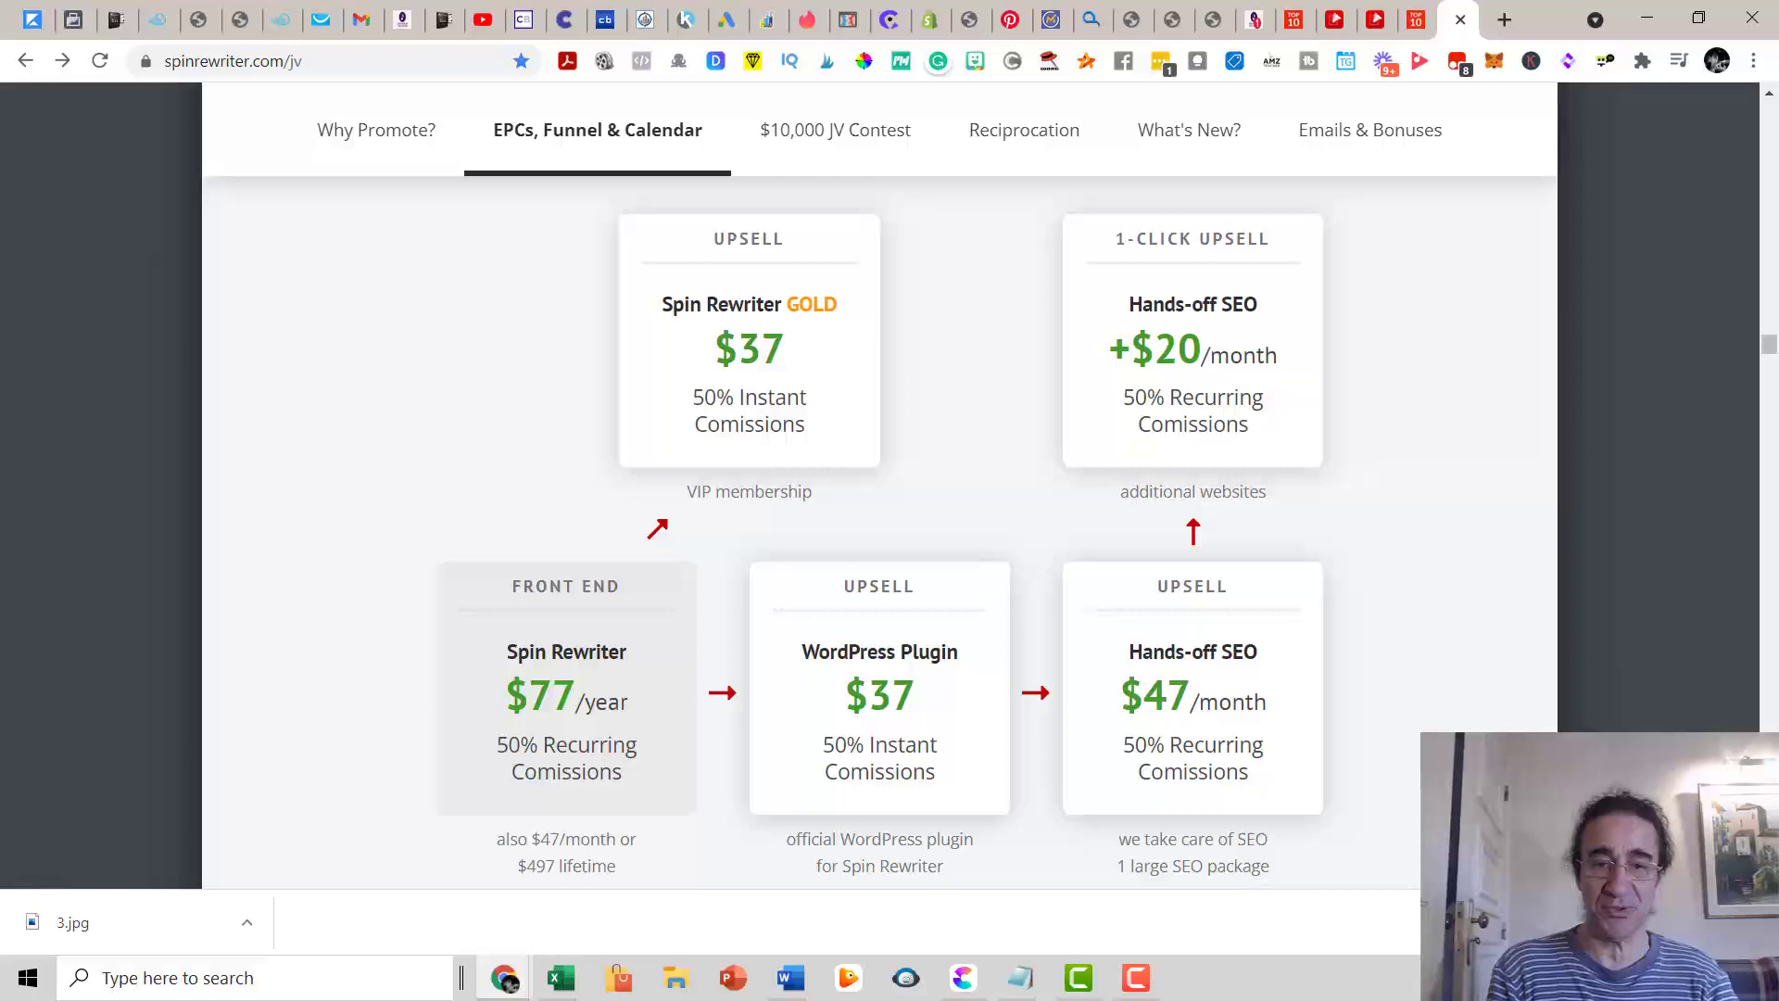
scroll(888, 534, down, 1)
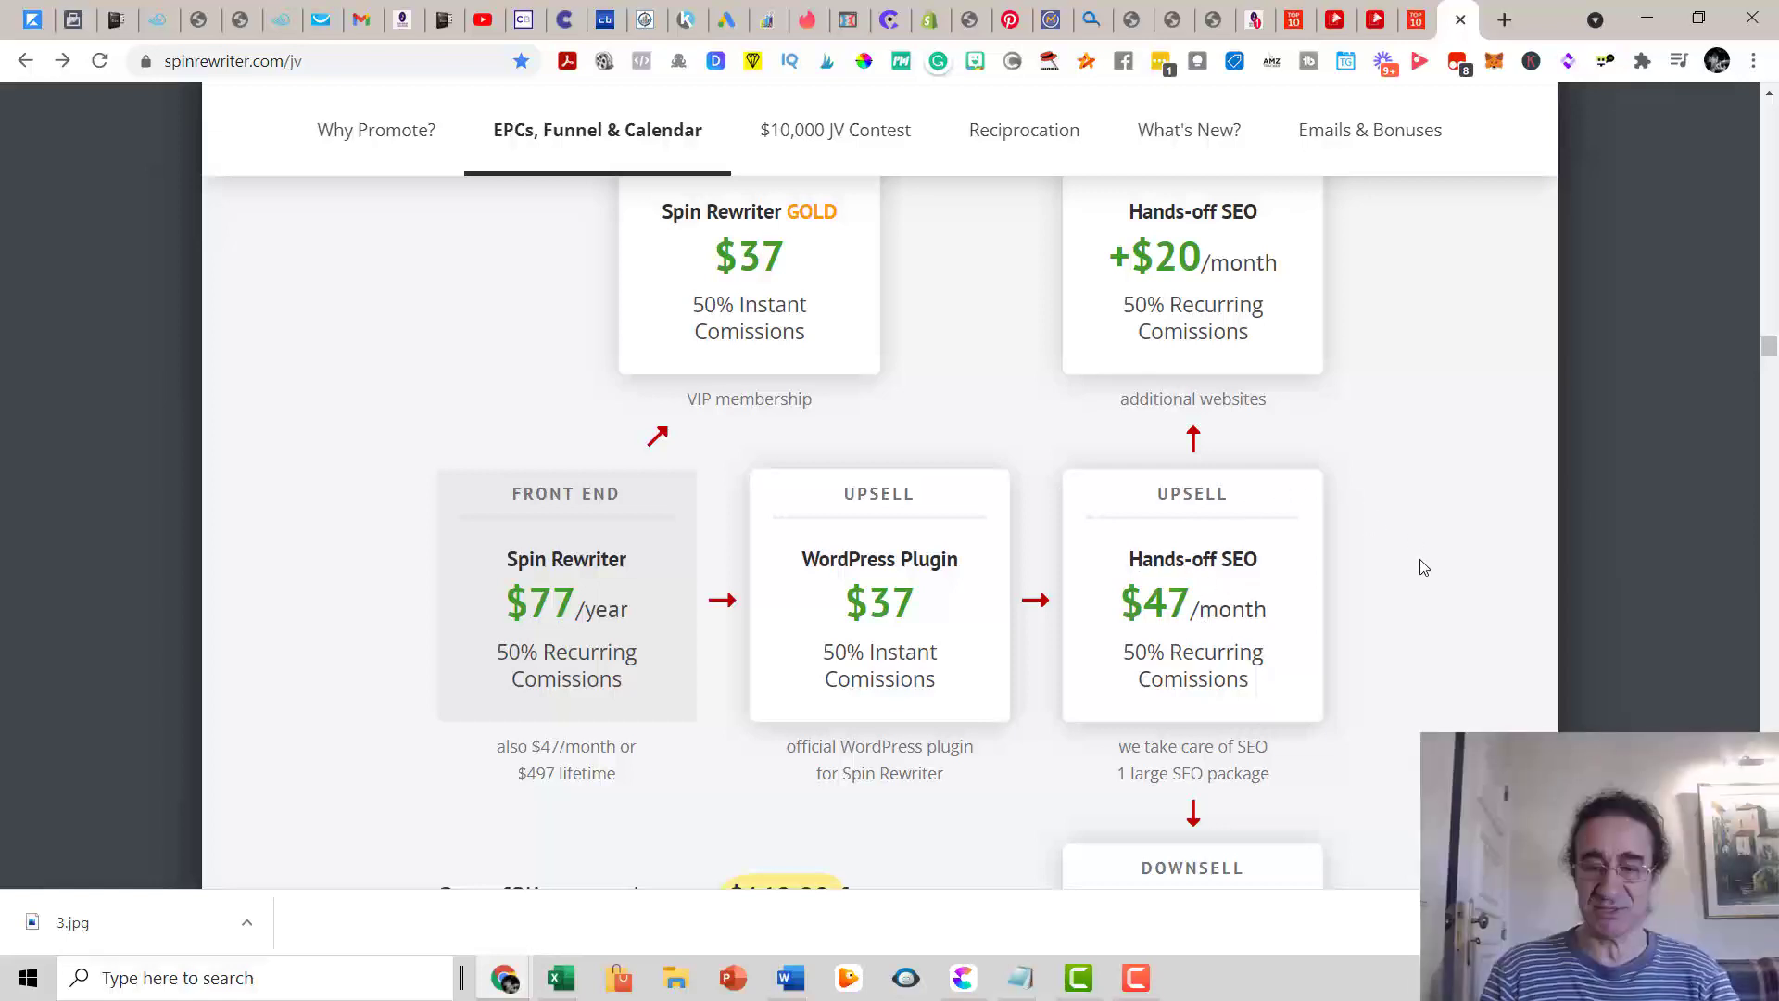
scroll(1384, 566, down, 1)
scroll(1382, 565, down, 1)
scroll(1384, 565, down, 1)
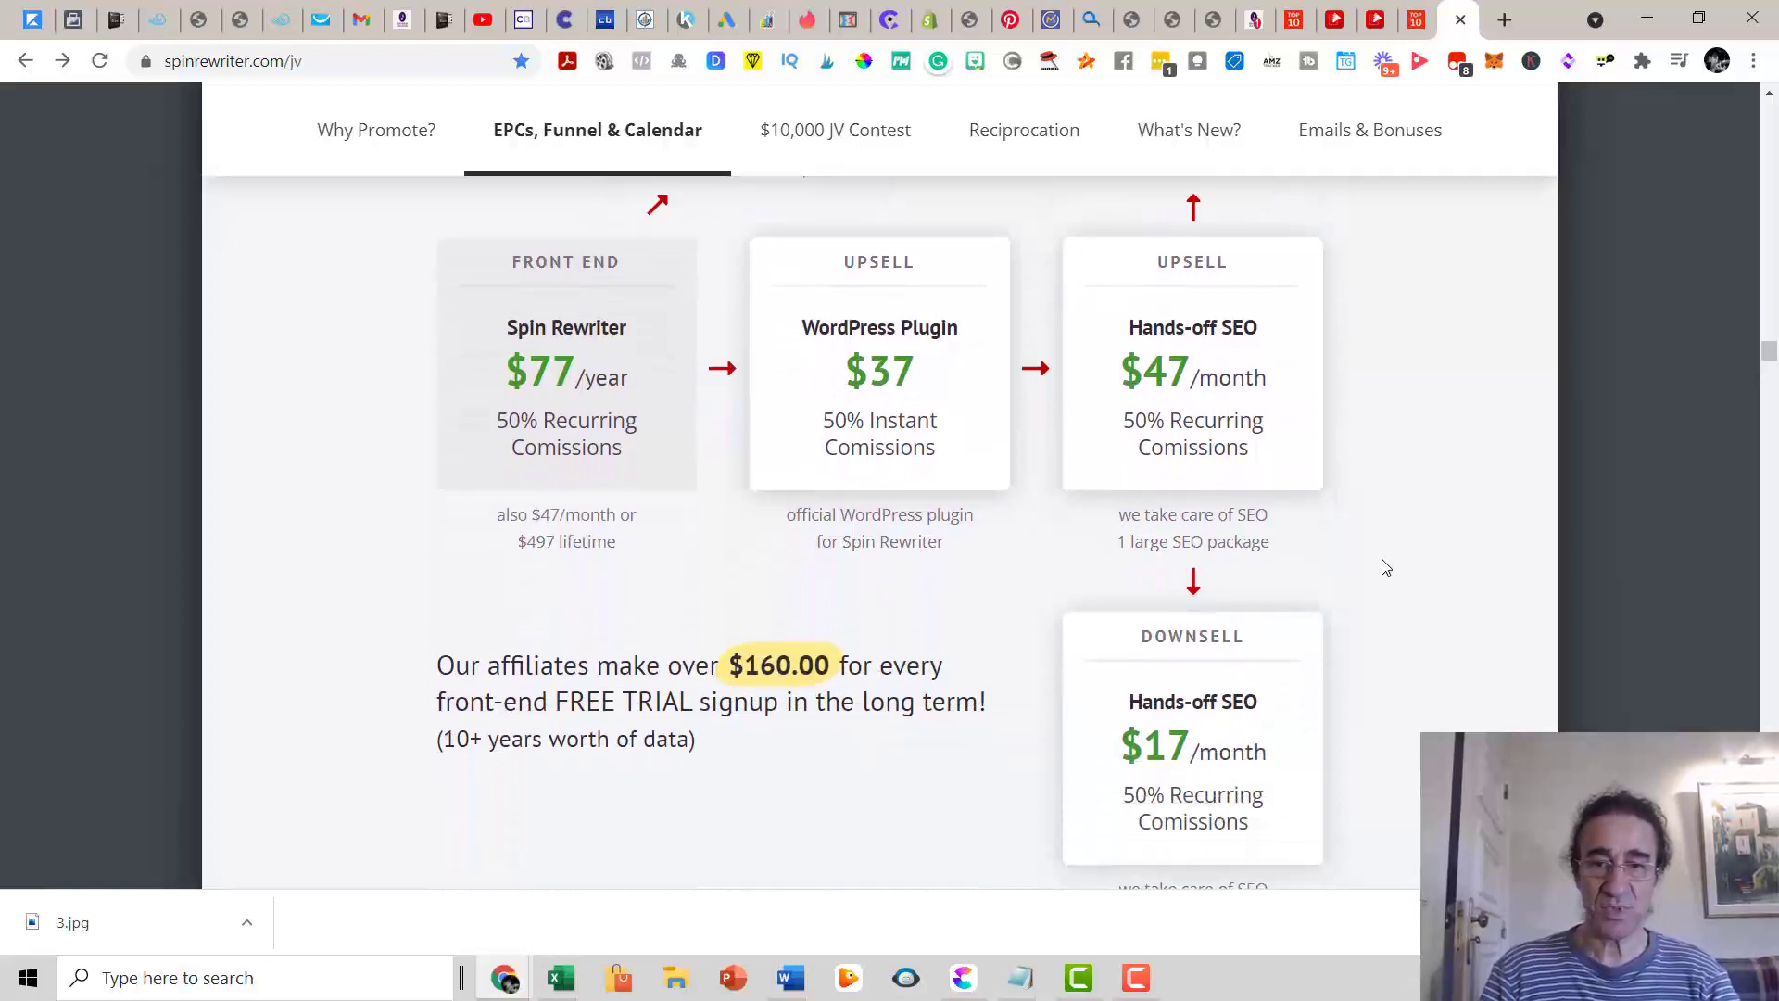
scroll(1384, 565, down, 1)
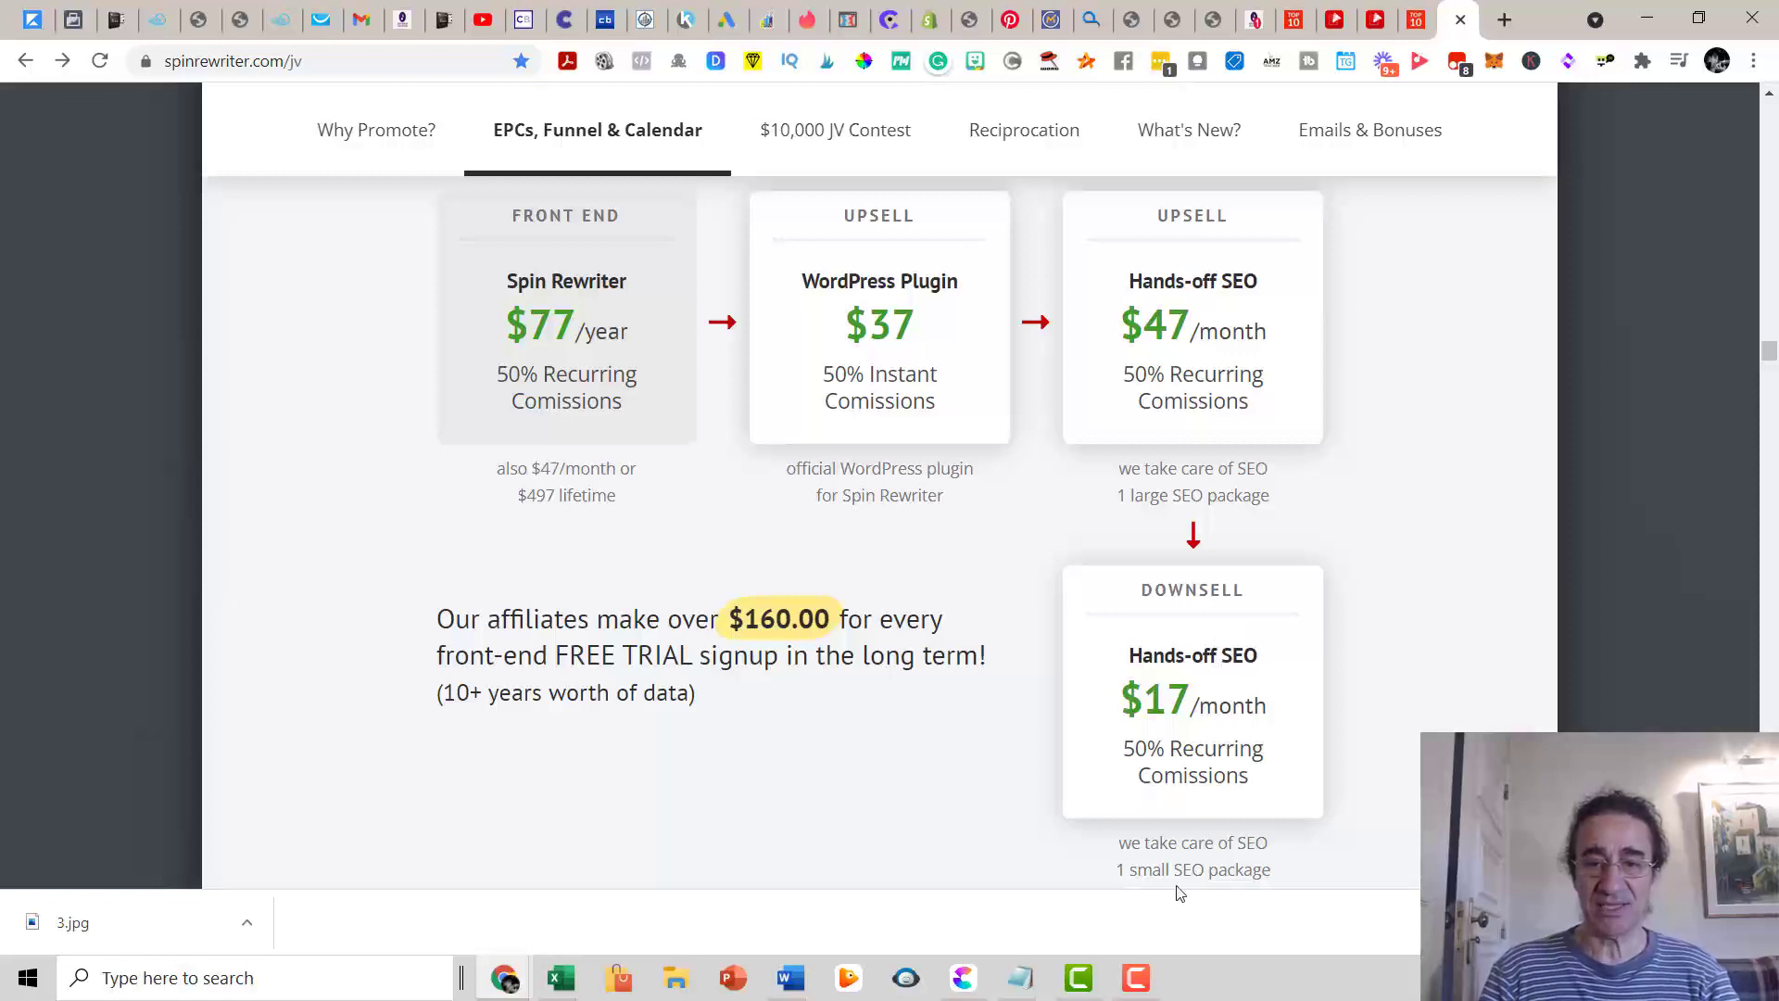
scroll(1415, 516, up, 5)
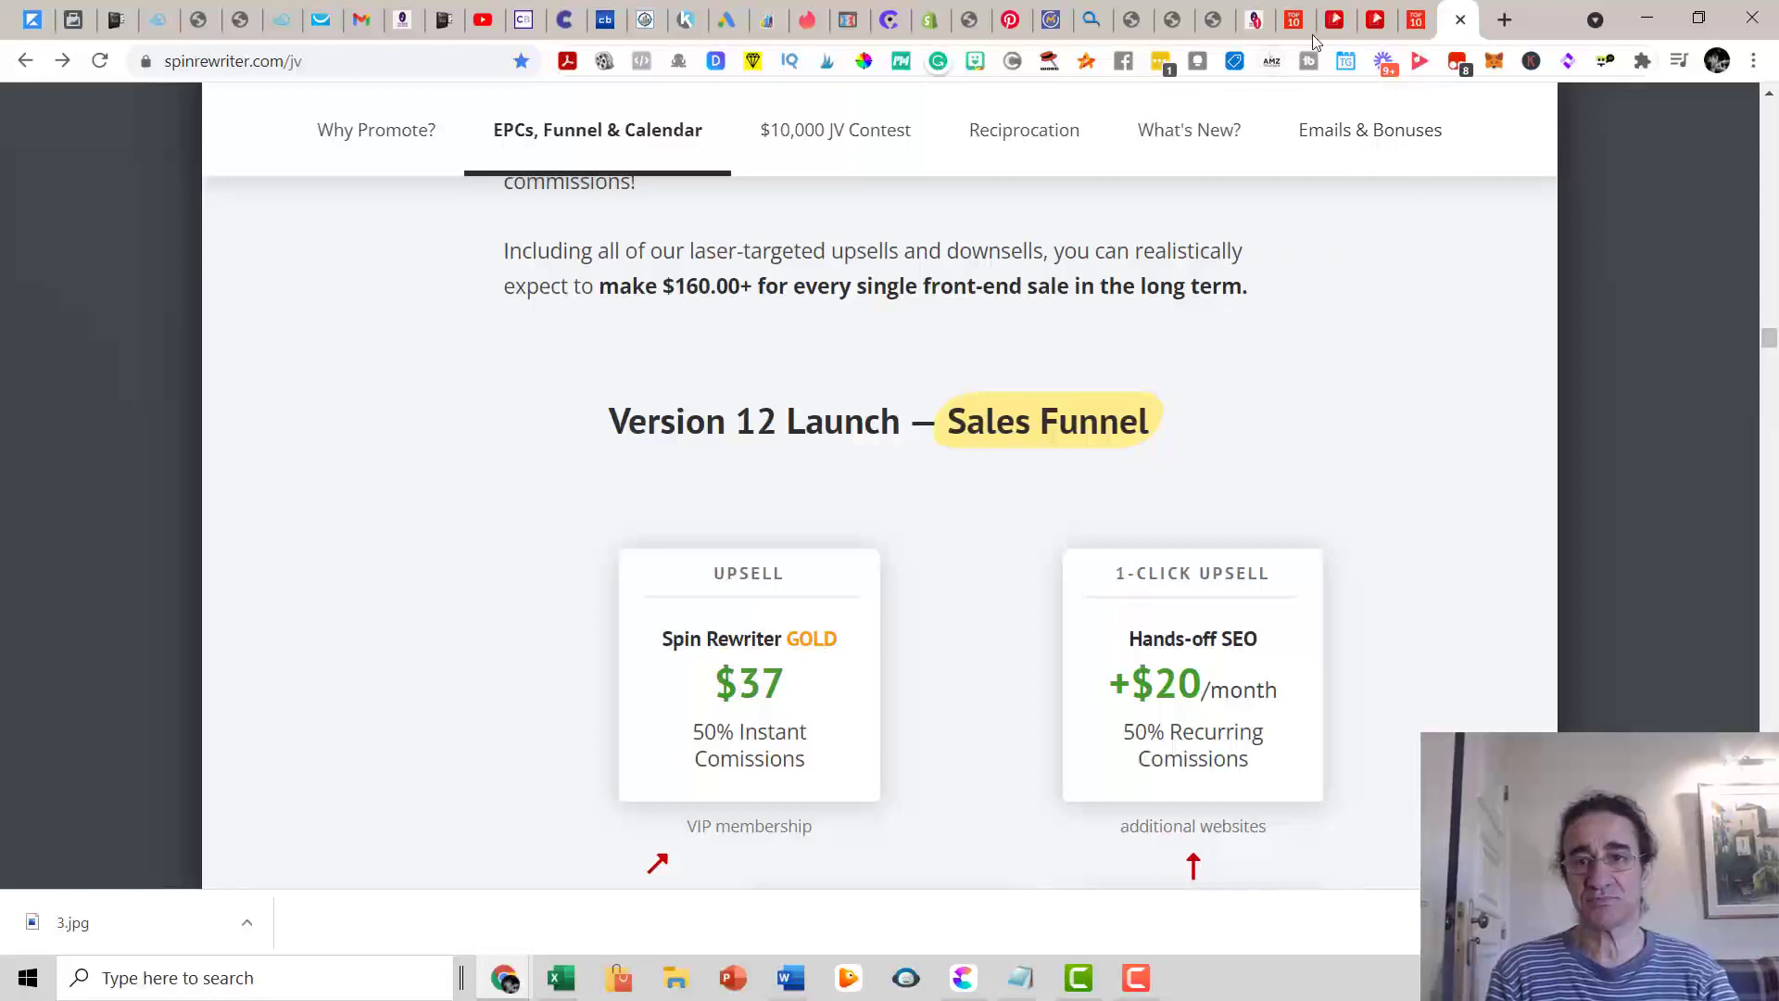
Step: Return to the spinrewriter.com homepage tab with its video tour
click(1333, 20)
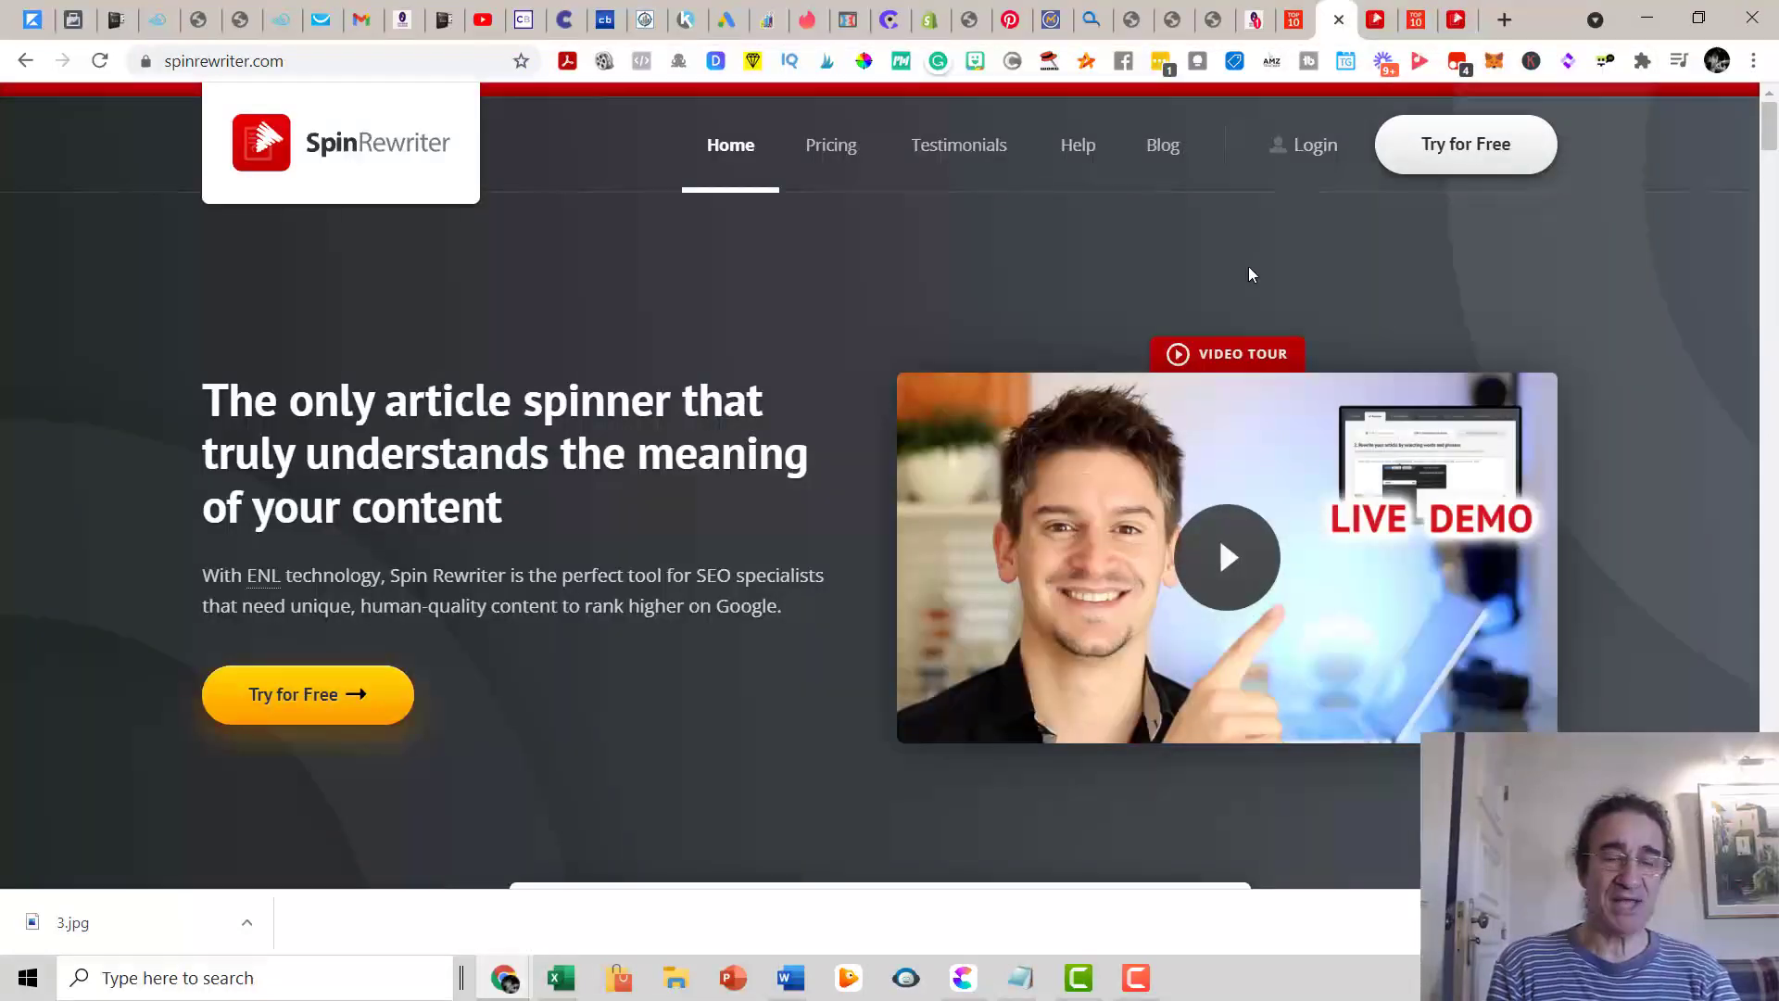